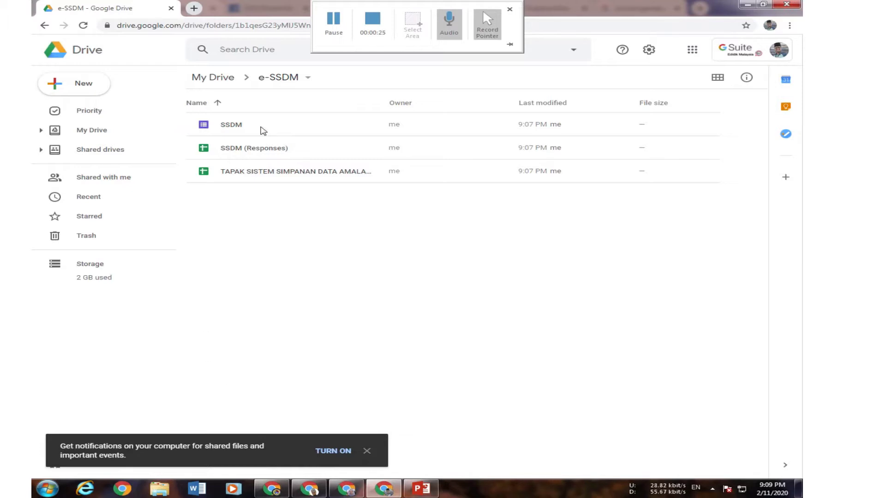
# Open the SSDM form from the e-SSDM folder and restore its missing file upload folder
pyautogui.doubleClick(262, 131)
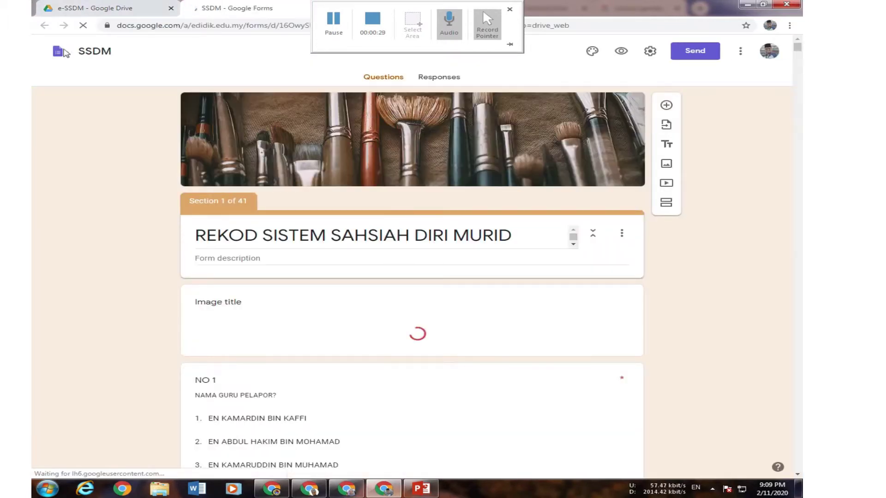
pyautogui.click(83, 10)
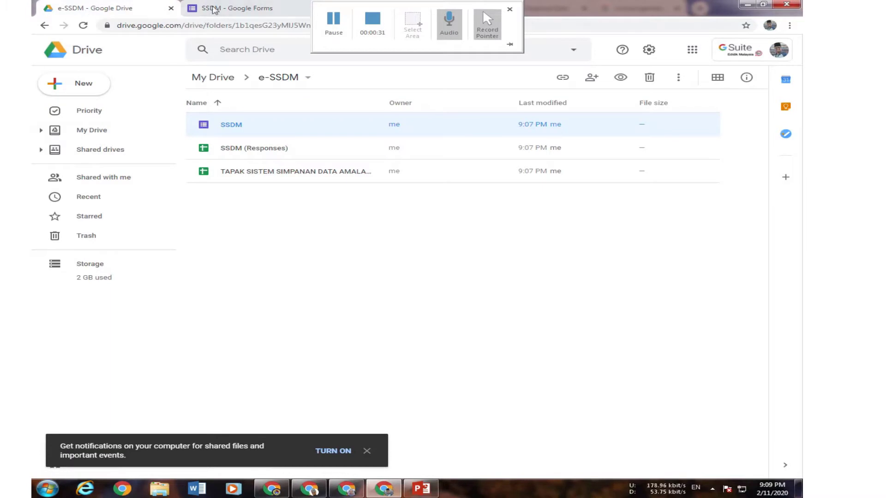
pyautogui.click(217, 8)
pyautogui.click(116, 14)
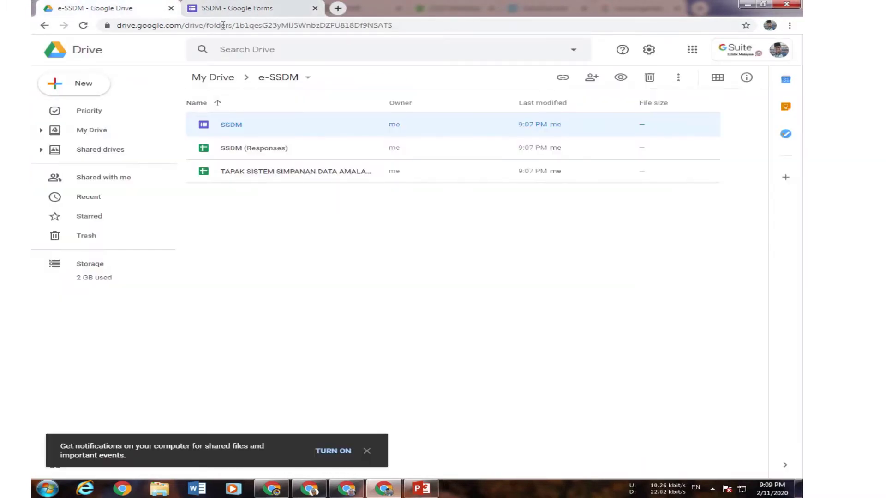
pyautogui.click(223, 8)
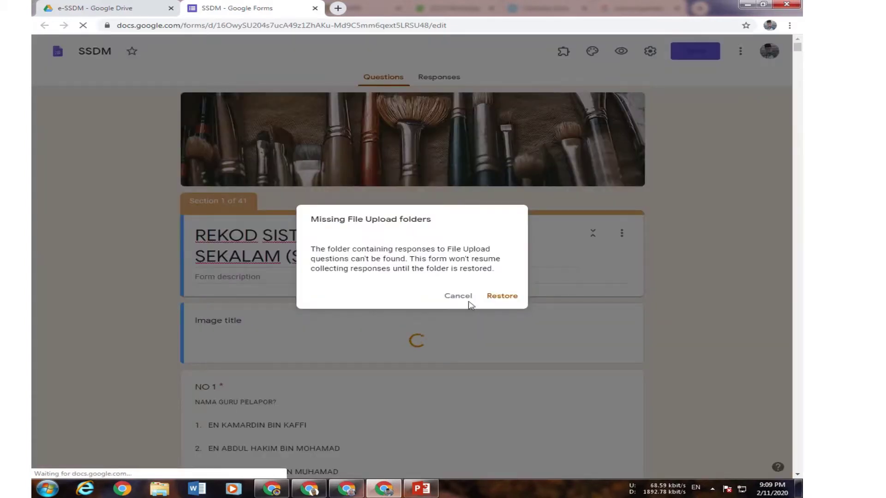
pyautogui.click(508, 300)
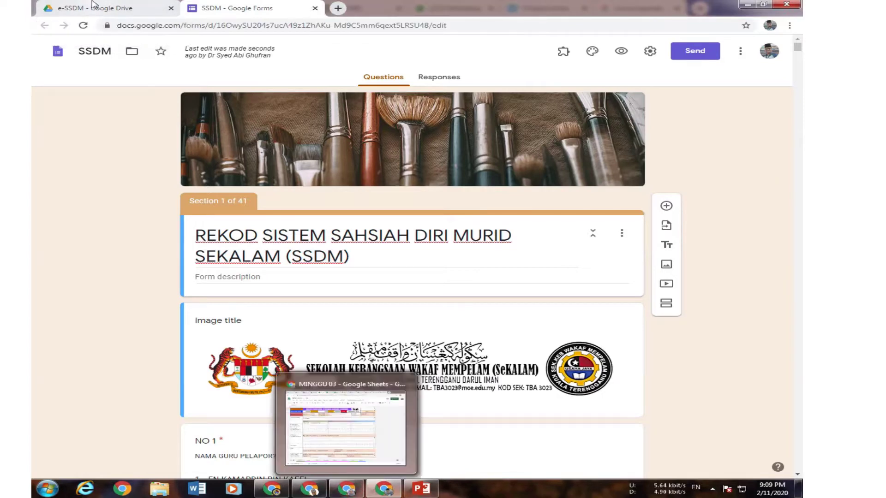
# Check the e-SSDM folder for the restored upload folder and review the form's questions on reporting teacher, incident location and class
pyautogui.click(92, 7)
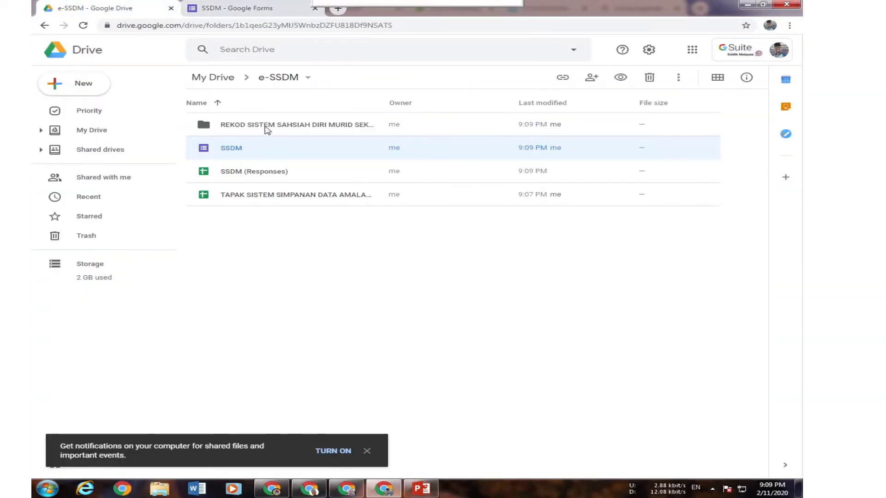
pyautogui.click(231, 7)
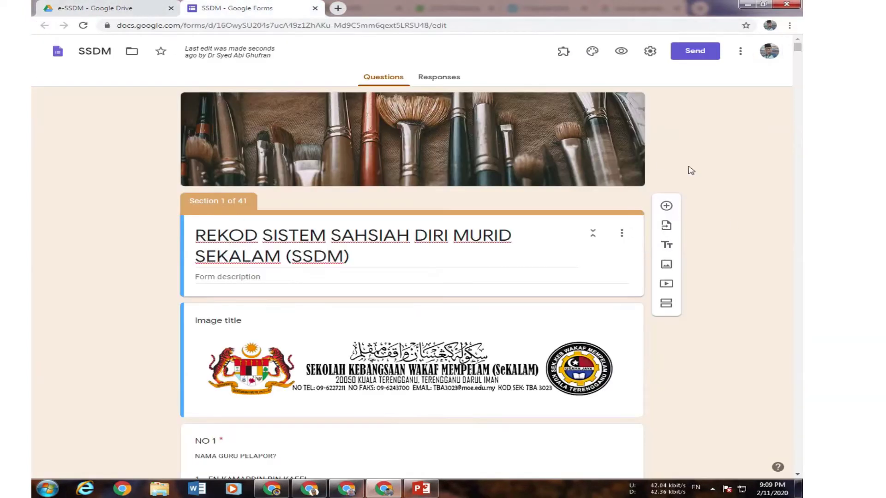
pyautogui.scroll(-14, 729, 229)
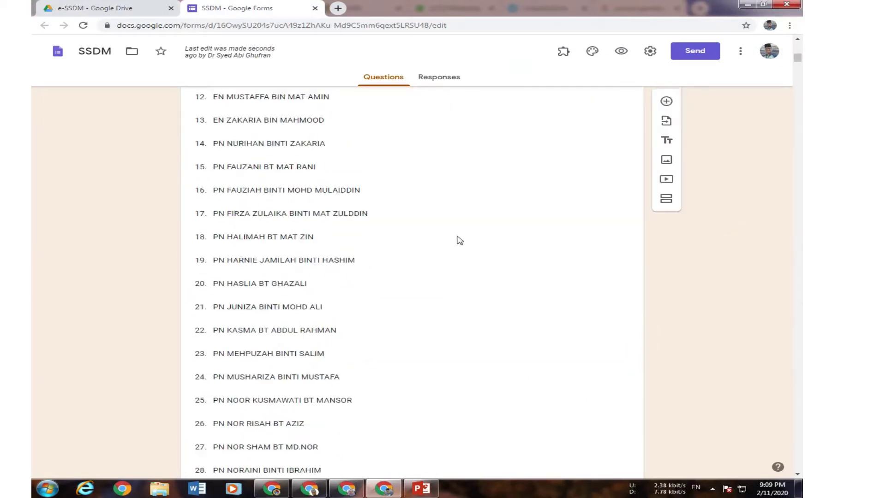
pyautogui.scroll(5, 460, 240)
pyautogui.scroll(-6, 263, 247)
pyautogui.scroll(6, 279, 240)
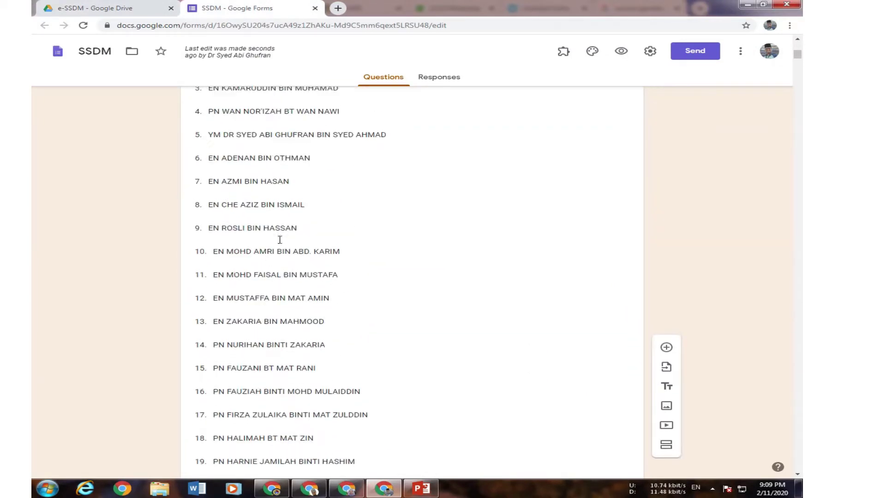
pyautogui.scroll(5, 365, 170)
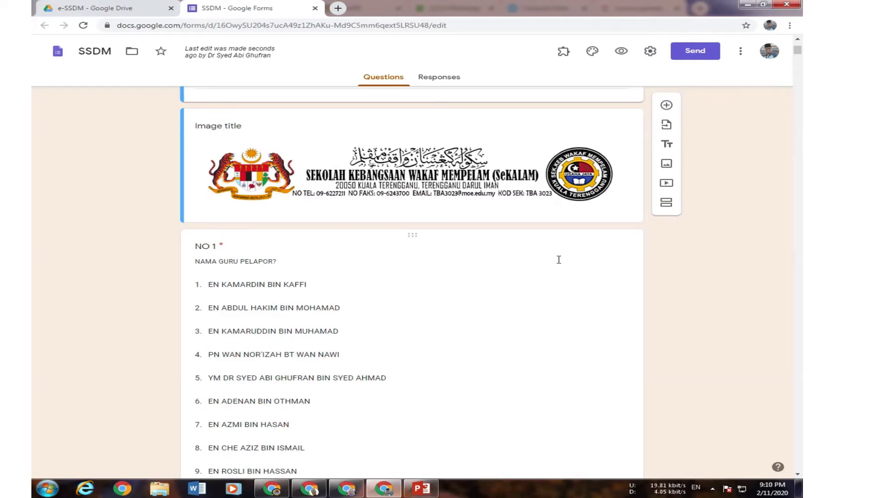
pyautogui.scroll(-20, 405, 254)
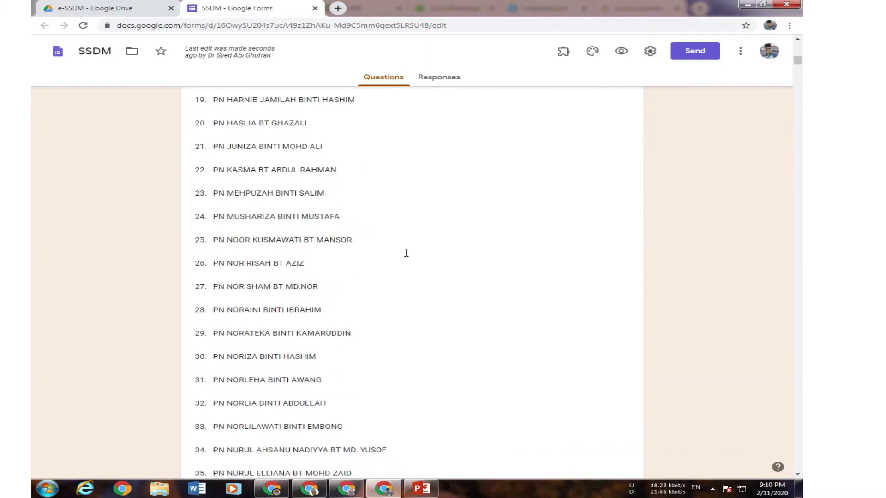
pyautogui.scroll(-9, 402, 257)
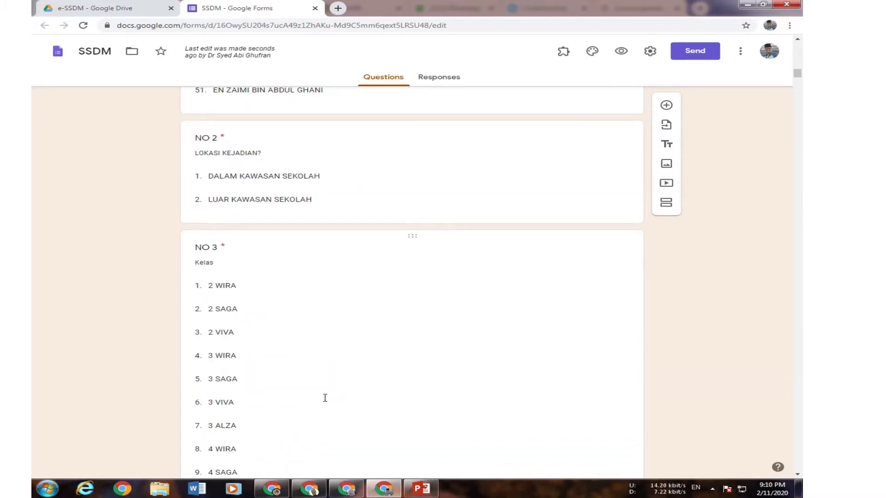
pyautogui.scroll(-12, 297, 439)
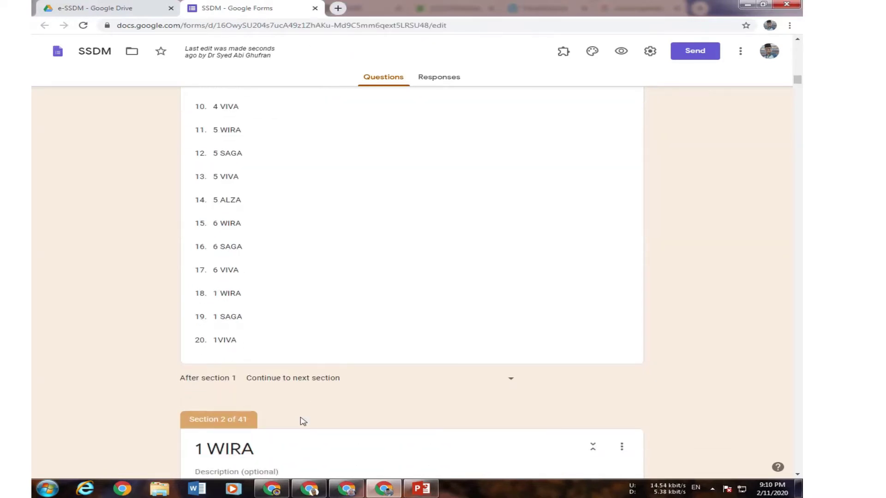
pyautogui.moveTo(392, 17)
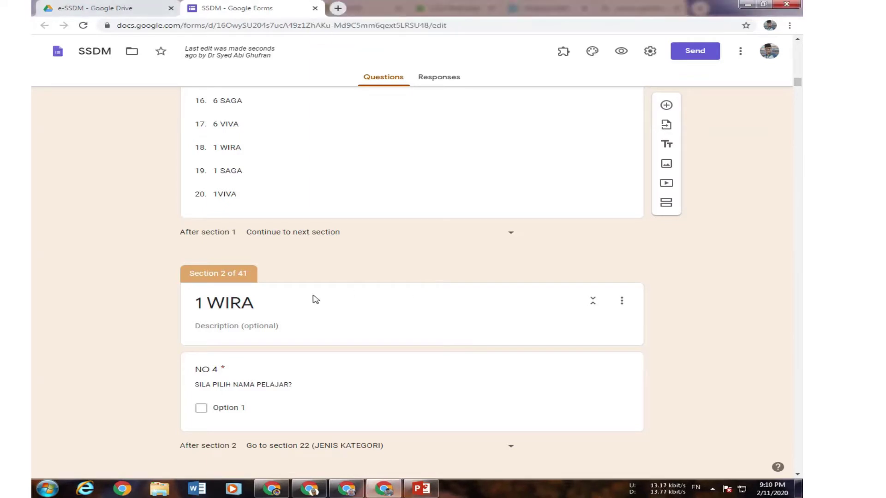
# Remove the options 1VIVA, 1 SAGA and 1 WIRA from the class question NO 3
pyautogui.scroll(5, 323, 304)
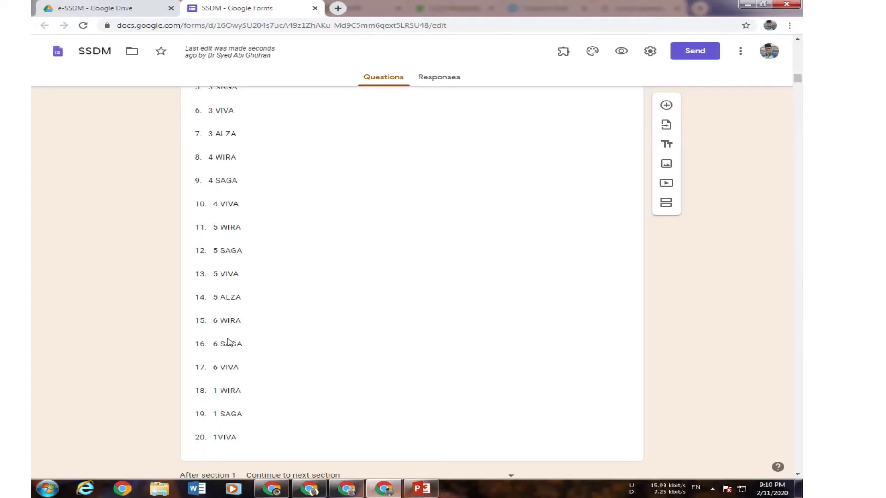
pyautogui.doubleClick(246, 440)
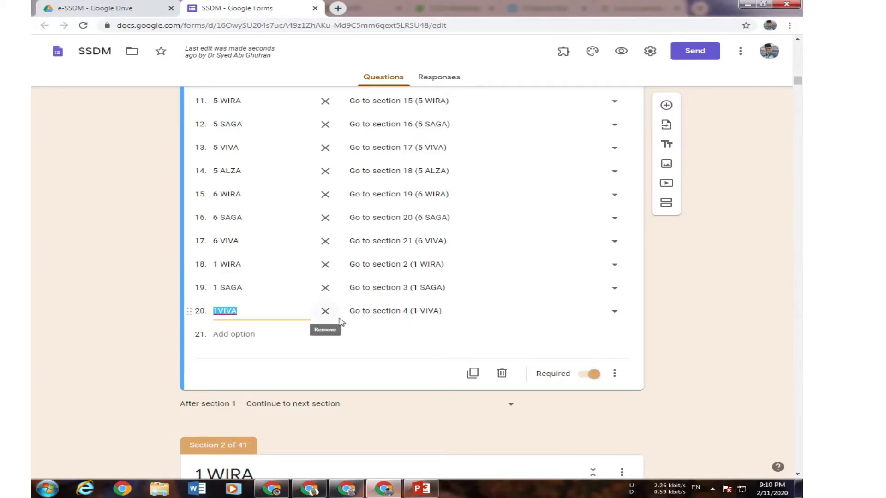
pyautogui.click(324, 311)
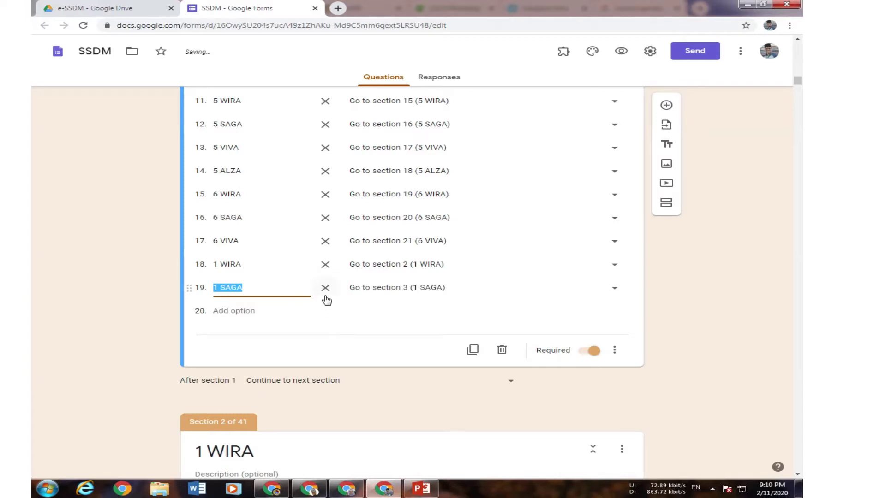
pyautogui.click(325, 290)
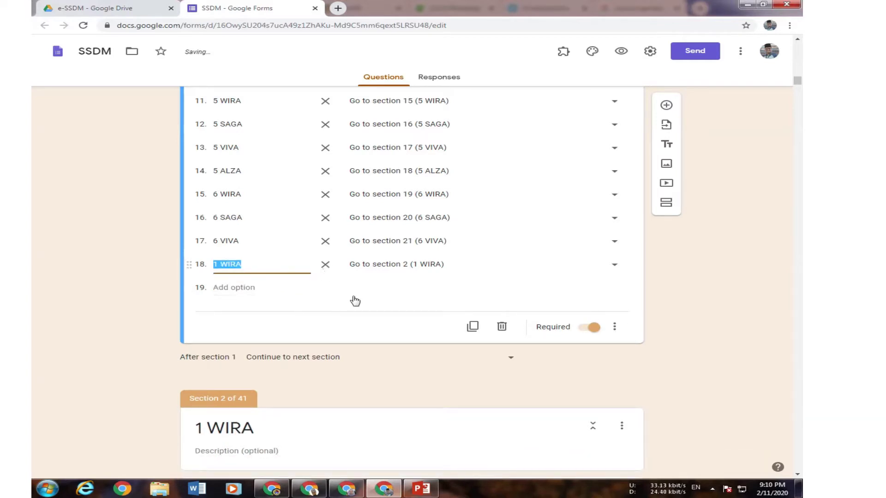
pyautogui.press('BackSpace')
pyautogui.press('BackSpace')
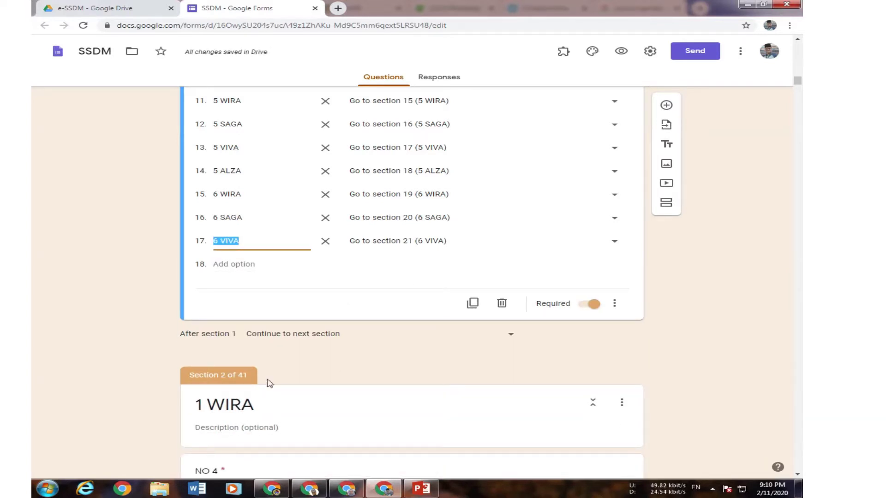
# Delete the form sections 1 WIRA, 1 SAGA and 1 VIVA that follow section 1
pyautogui.scroll(-2, 240, 405)
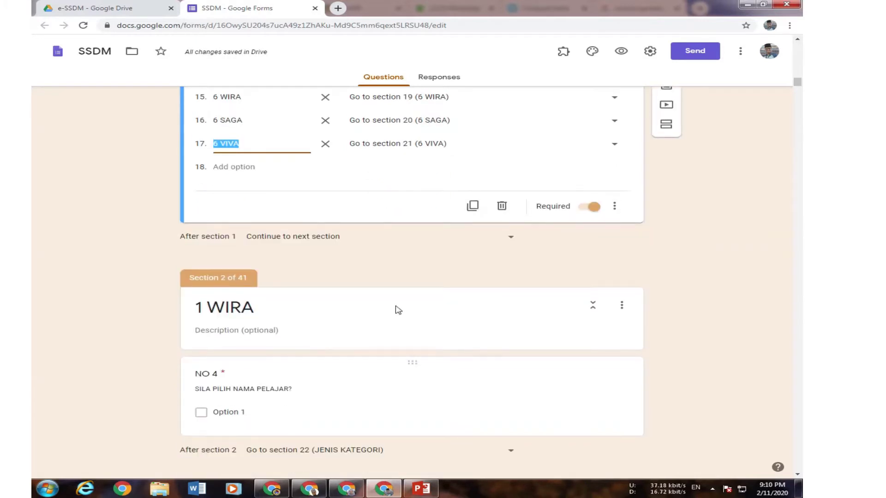
pyautogui.click(621, 307)
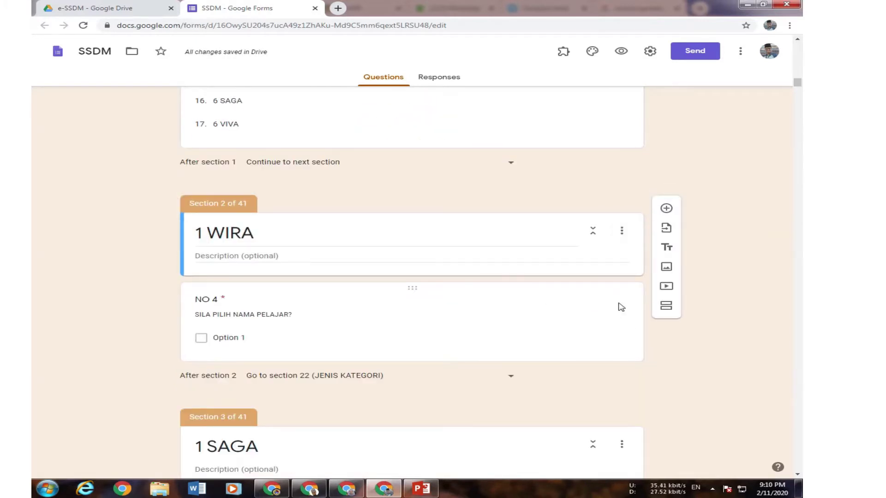
pyautogui.scroll(2, 338, 307)
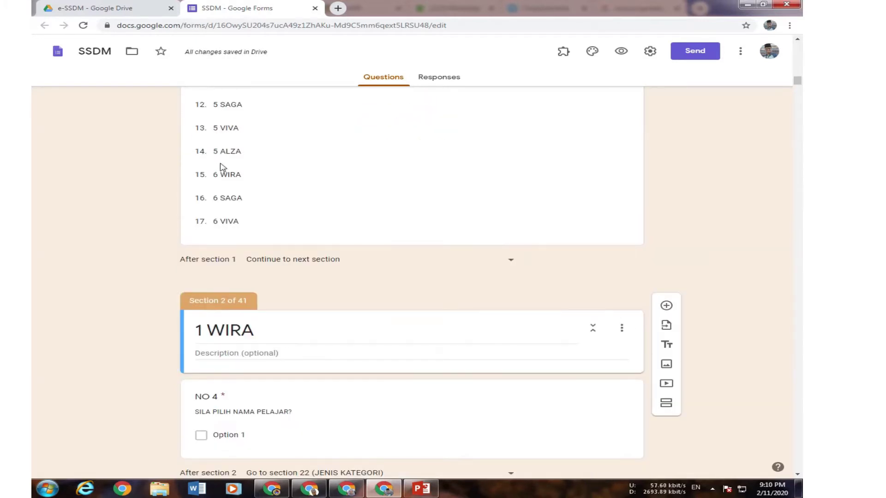
pyautogui.click(621, 329)
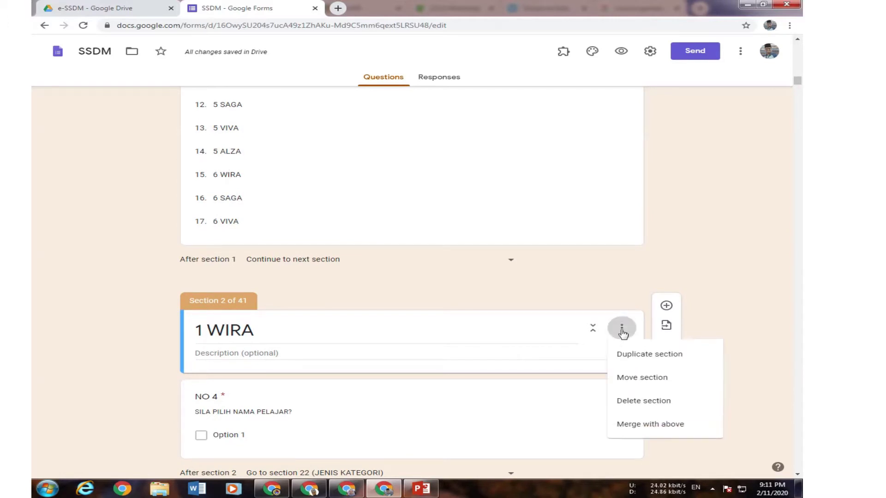
pyautogui.click(658, 401)
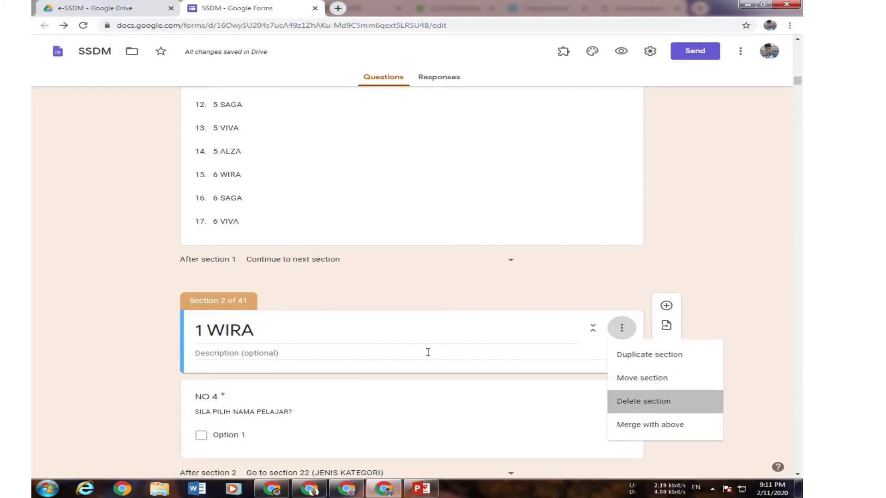
pyautogui.scroll(-3, 451, 341)
pyautogui.click(622, 183)
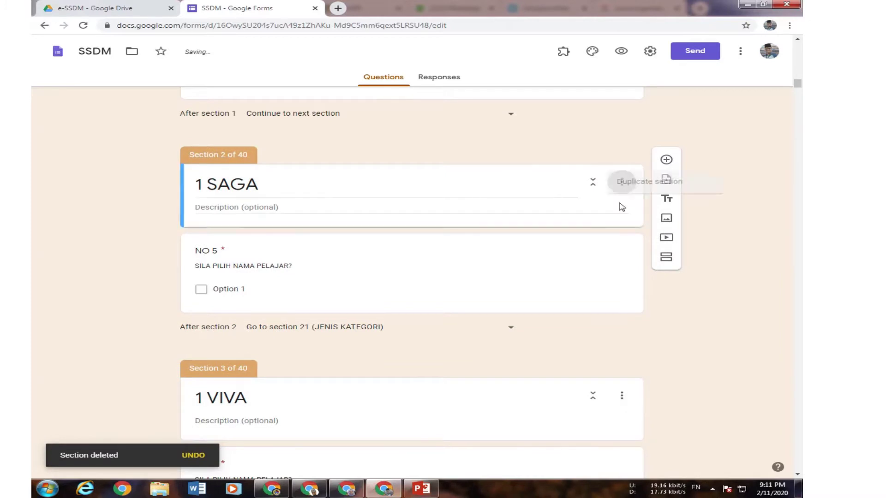
pyautogui.click(651, 255)
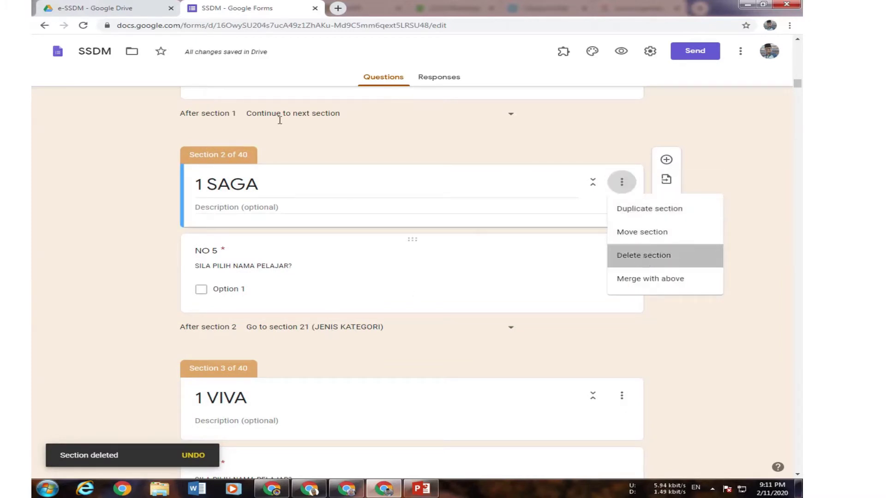
pyautogui.click(622, 184)
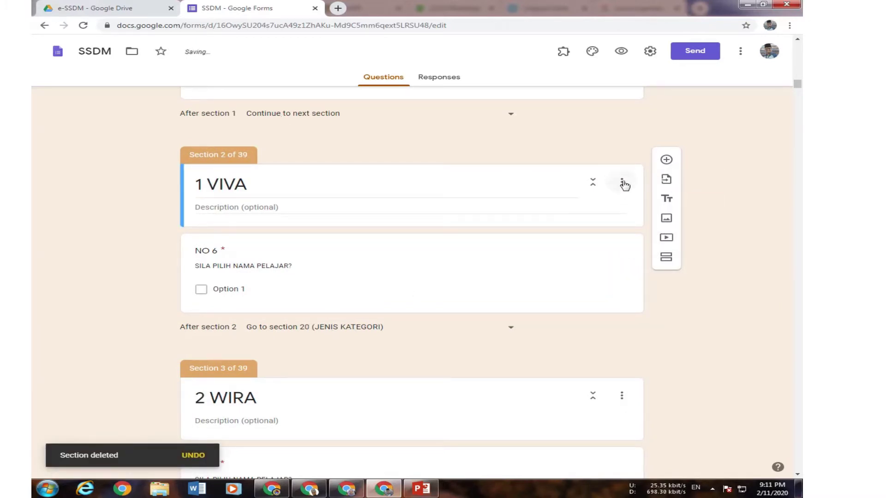
pyautogui.click(643, 256)
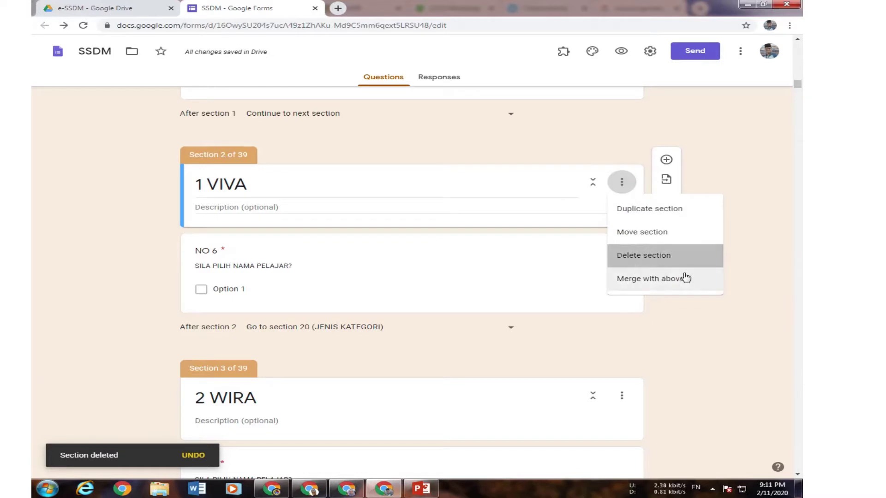
# Rename the first class option in question NO 3 as 1 GAGAH
pyautogui.scroll(9, 200, 253)
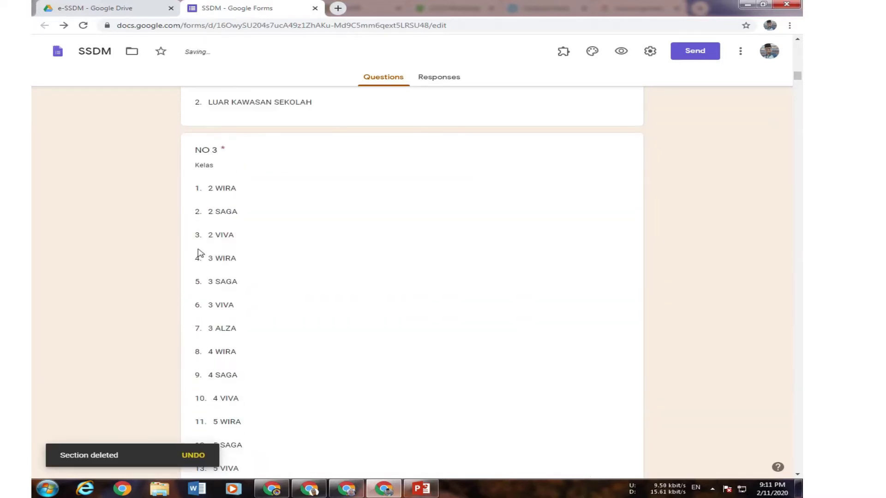
pyautogui.scroll(-6, 237, 264)
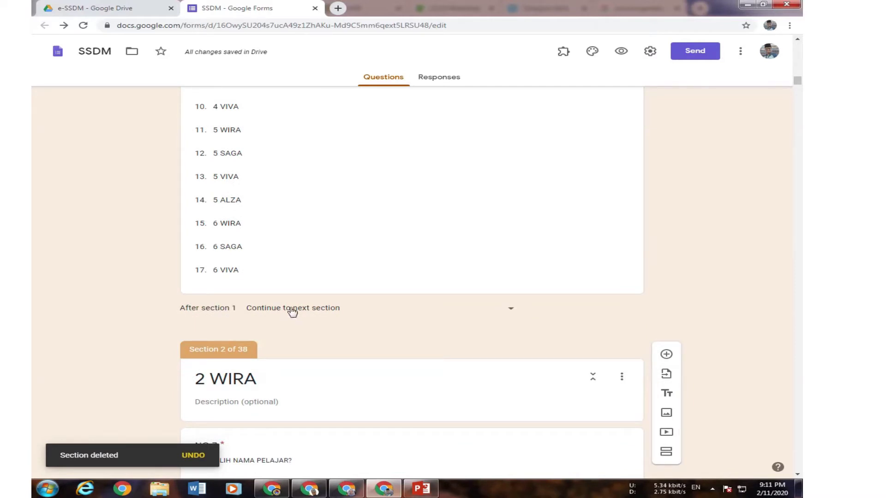
pyautogui.scroll(-5, 292, 312)
pyautogui.scroll(5, 277, 325)
pyautogui.scroll(3, 176, 336)
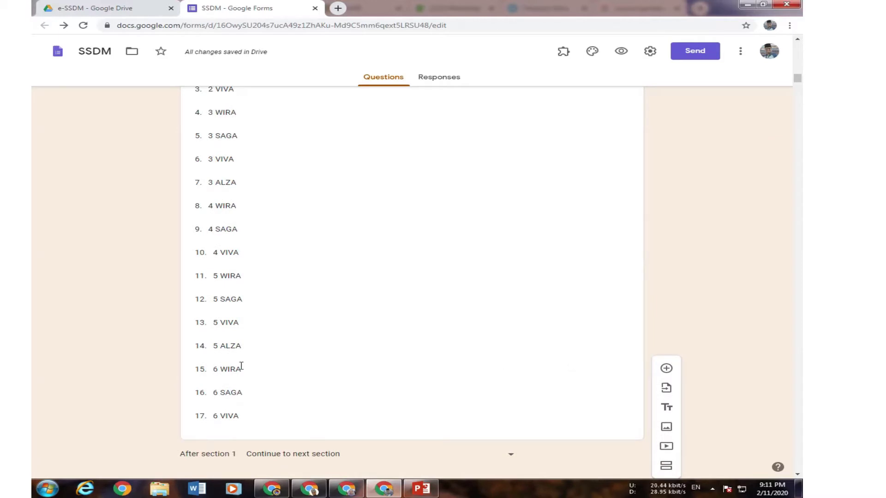
pyautogui.scroll(5, 224, 318)
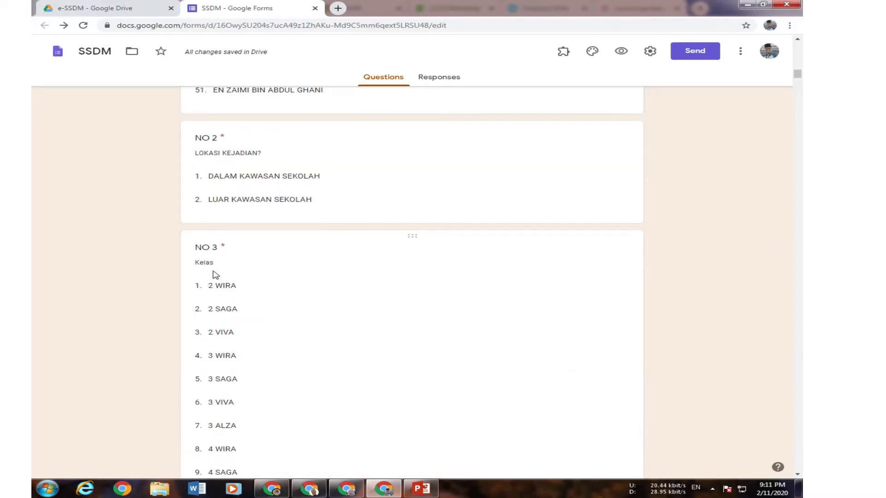
pyautogui.click(235, 284)
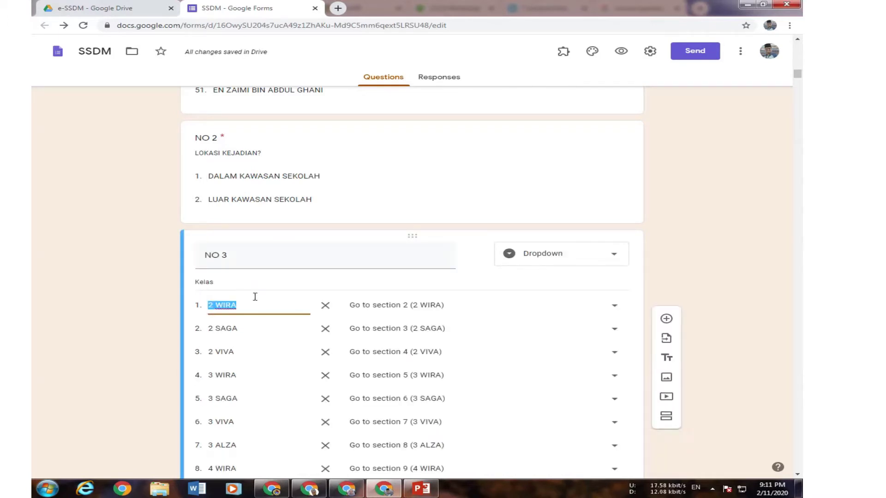
pyautogui.write('1')
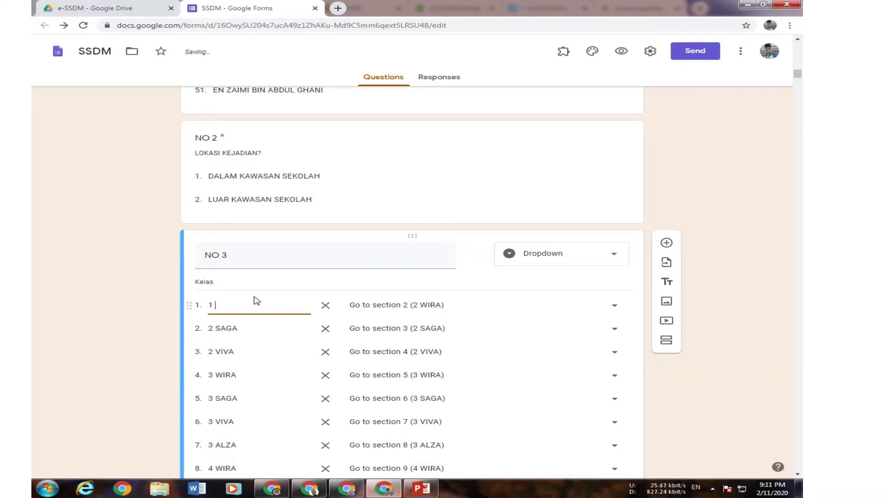
pyautogui.write(' WIR')
pyautogui.write('GAG')
pyautogui.write('AG')
pyautogui.press('BackSpace')
# Rename the second class option in question NO 3, 2 SAGA, as 2 GAGAH
pyautogui.click(243, 331)
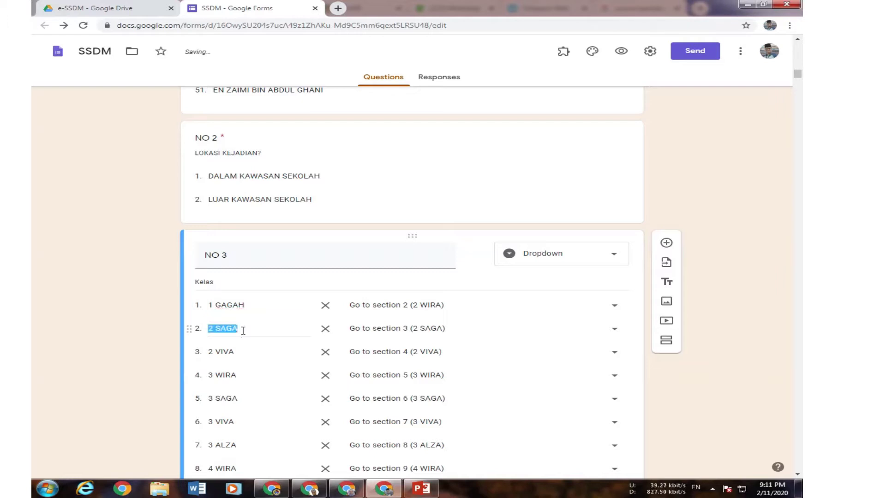
pyautogui.click(232, 328)
pyautogui.click(217, 329)
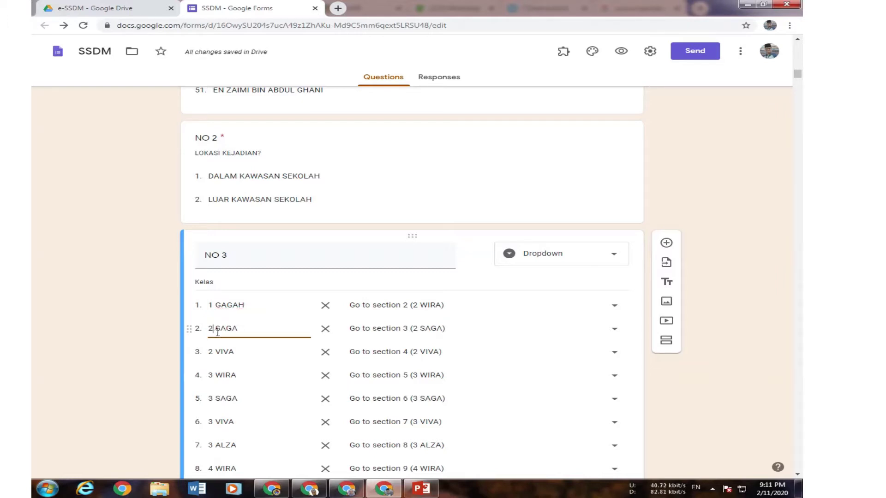
pyautogui.press('BackSpace')
pyautogui.press('BackSpace')
pyautogui.write('2 GAG')
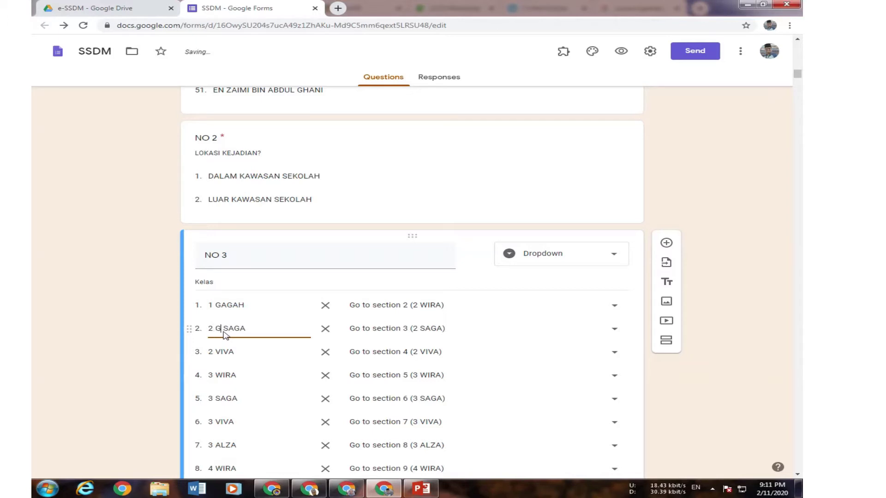
pyautogui.write('AH')
pyautogui.press('Delete')
# Remove the class option 2 VIVA from question NO 3
pyautogui.scroll(-3, 224, 331)
pyautogui.tripleClick(217, 206)
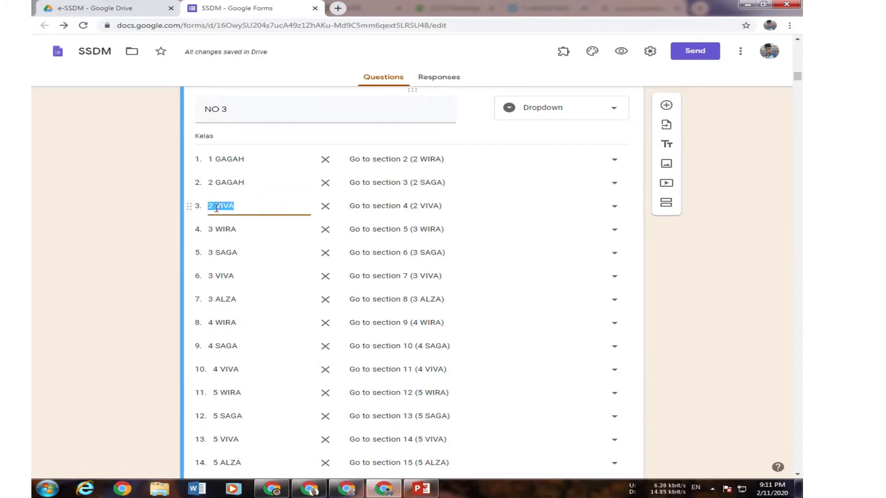
pyautogui.click(214, 206)
pyautogui.press('BackSpace')
pyautogui.write('3')
pyautogui.press('BackSpace')
pyautogui.press('BackSpace')
pyautogui.press('BackSpace')
pyautogui.press('BackSpace')
pyautogui.press('BackSpace')
pyautogui.press('BackSpace')
pyautogui.press('BackSpace')
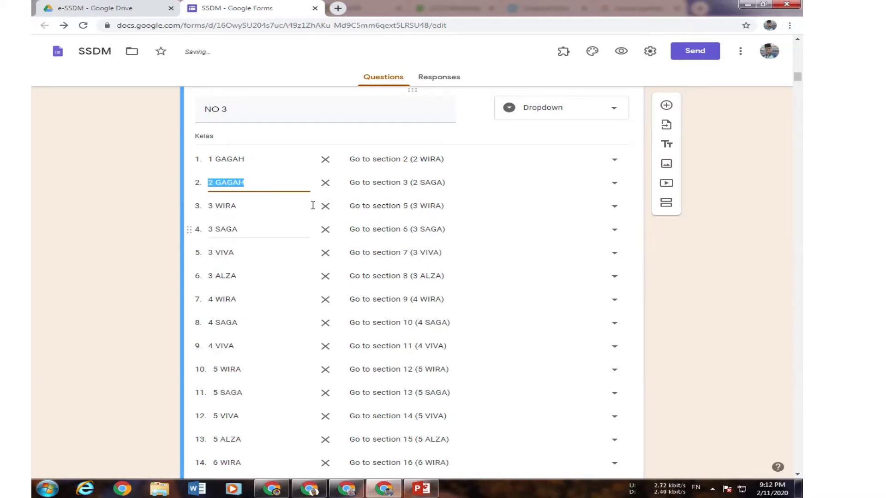
# Rename the class options 3 WIRA and 3 SAGA in question NO 3 as 3 GAGAH and 4 GAGAH
pyautogui.click(254, 207)
pyautogui.doubleClick(254, 207)
pyautogui.write('W')
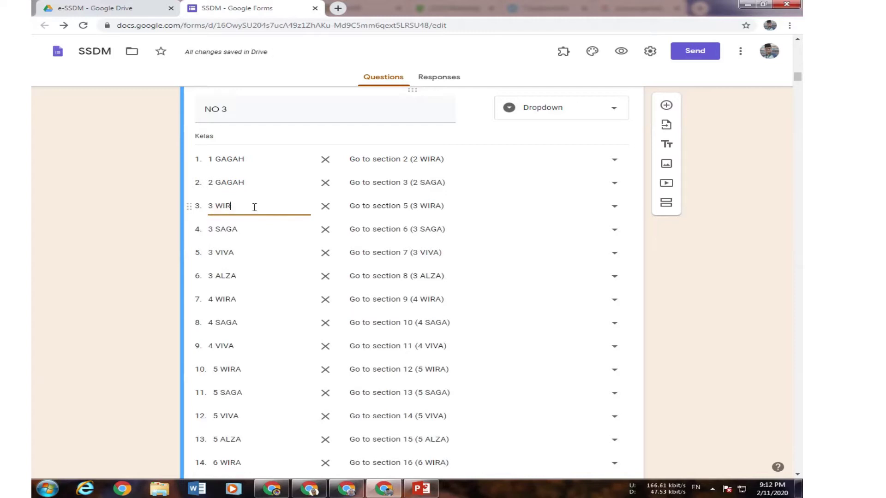
pyautogui.write('GAGAH')
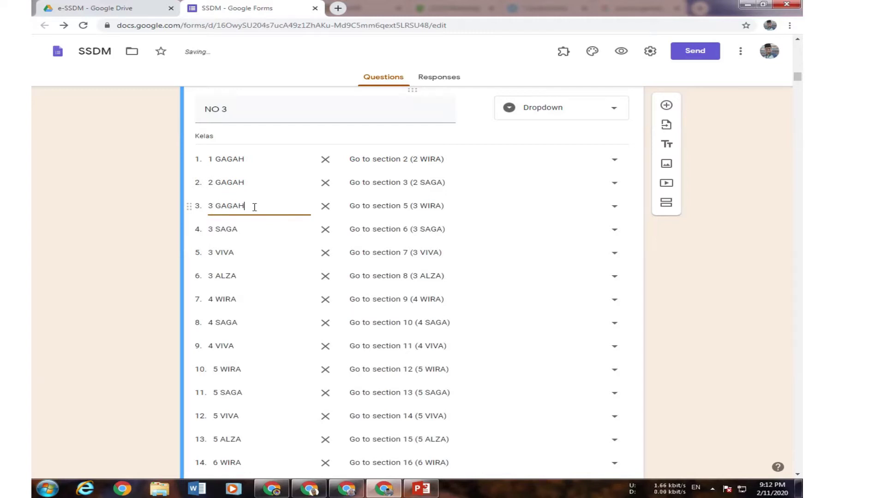
pyautogui.click(239, 230)
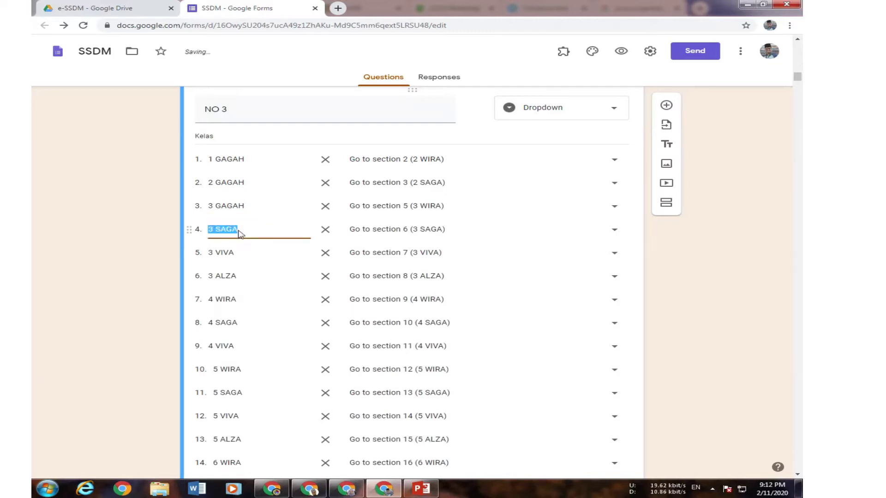
pyautogui.write('4 GAG')
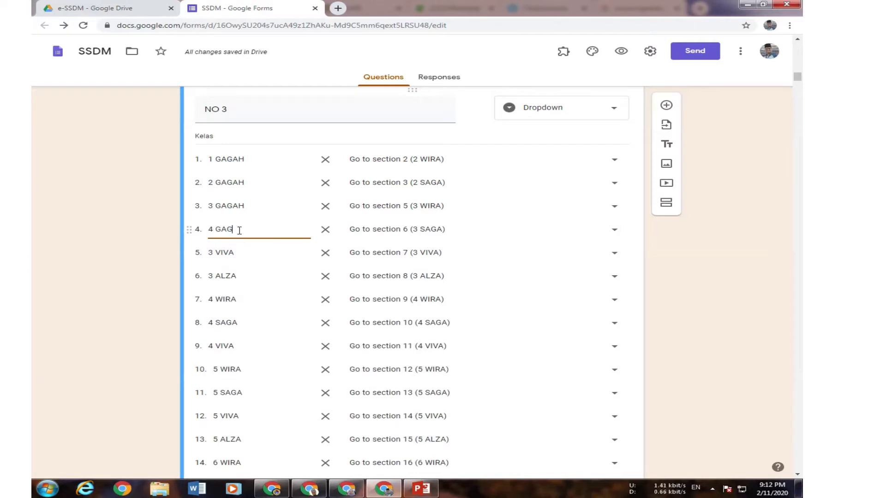
pyautogui.write('AH')
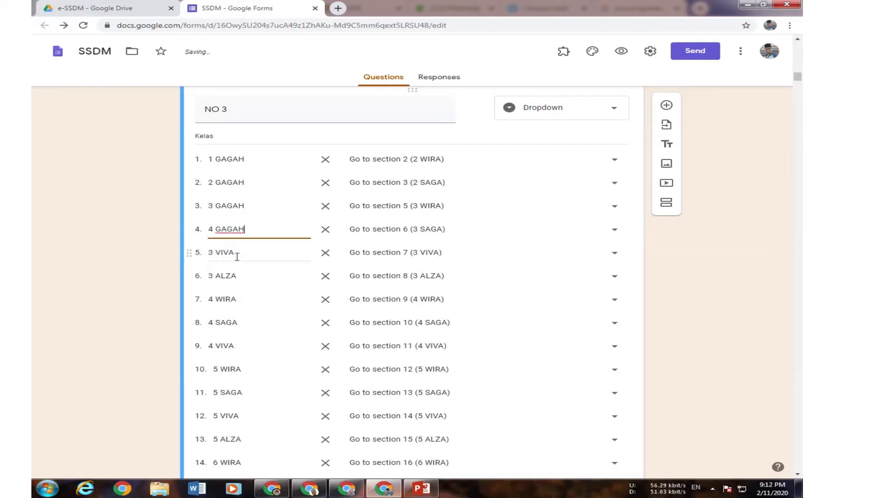
# Rename the class options 3 VIVA and 3 ALZA in question NO 3 as 5 GAGAH and 6 GAGAH
pyautogui.click(237, 257)
pyautogui.write('5 GAGAH')
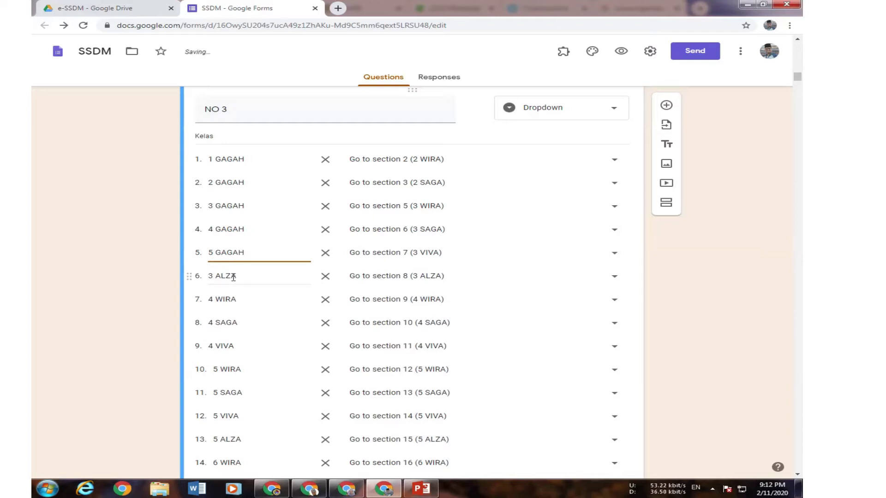
pyautogui.click(233, 276)
pyautogui.write('6 GAGA')
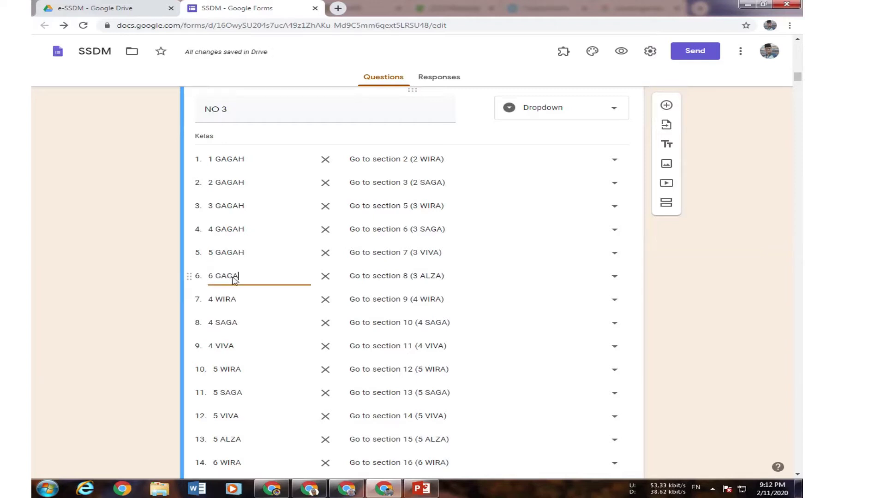
pyautogui.write('H')
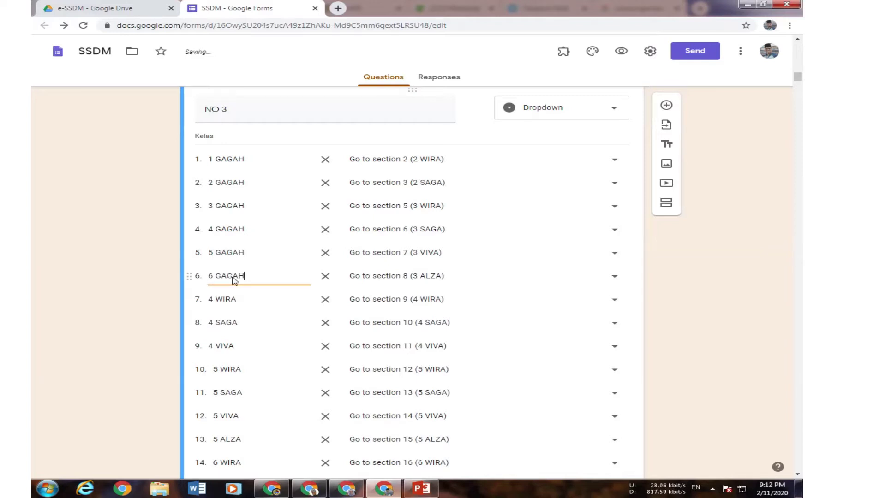
# Remove all remaining class options after 6 GAGAH, from 4 WIRA through 6 VIVA, from question NO 3
pyautogui.click(326, 301)
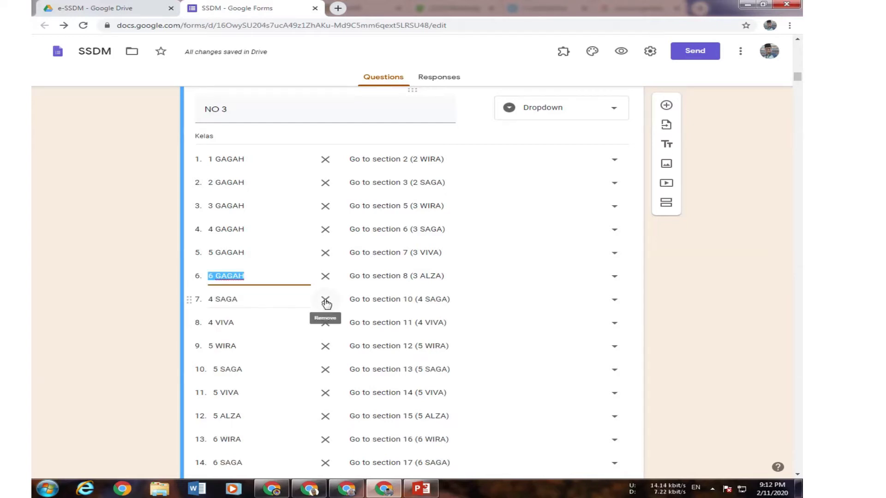
pyautogui.click(326, 300)
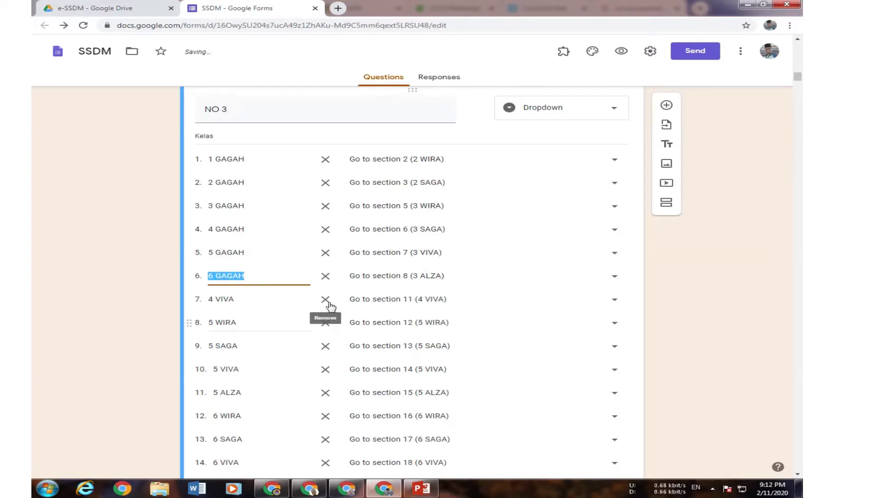
pyautogui.click(325, 300)
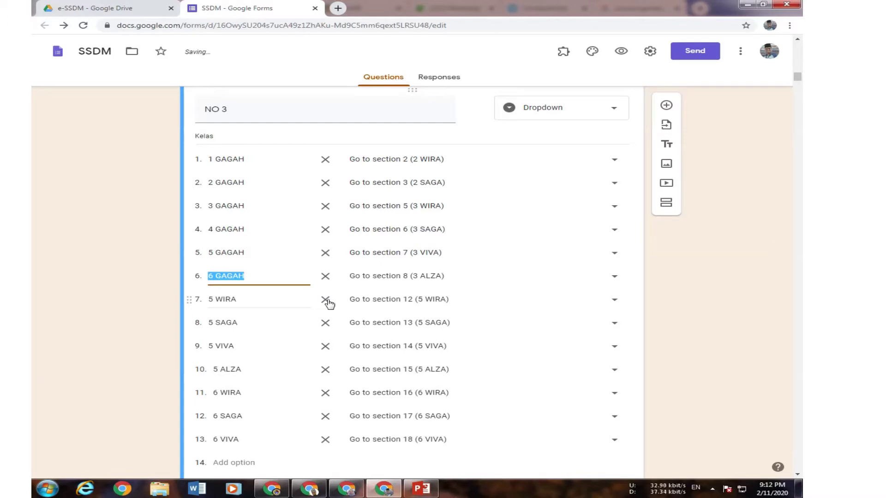
pyautogui.tripleClick(326, 299)
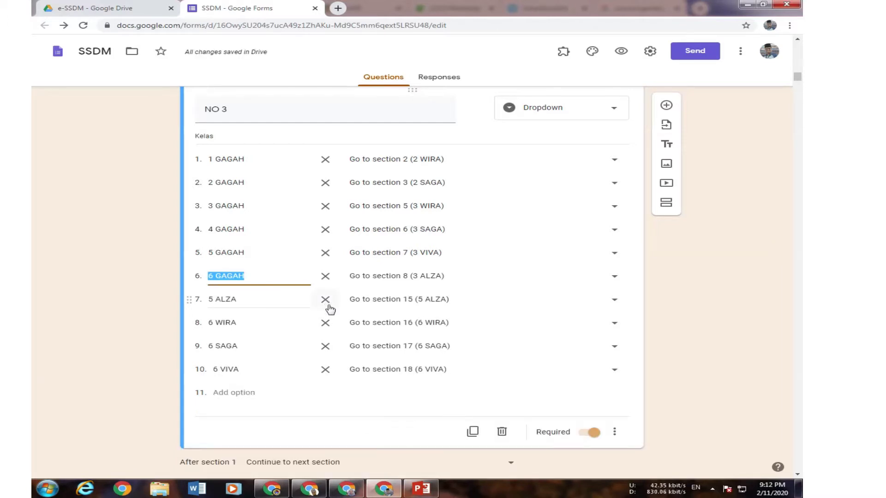
pyautogui.click(326, 300)
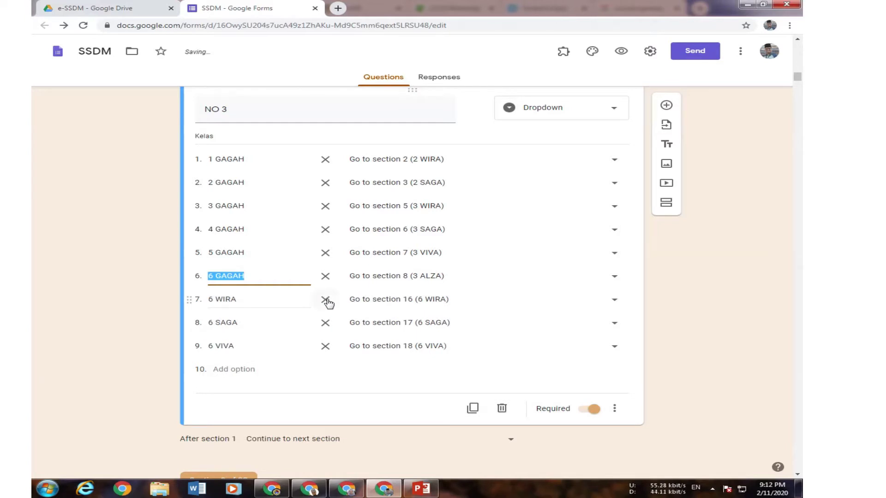
pyautogui.click(326, 300)
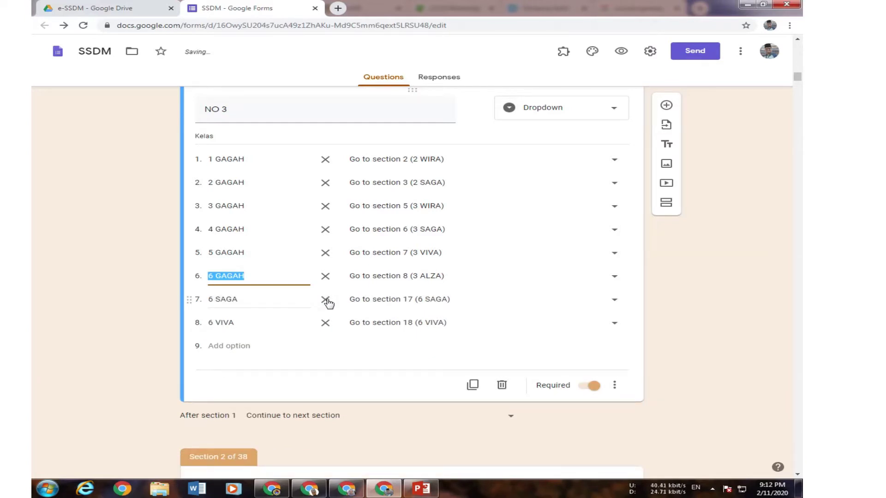
pyautogui.click(325, 299)
pyautogui.click(325, 300)
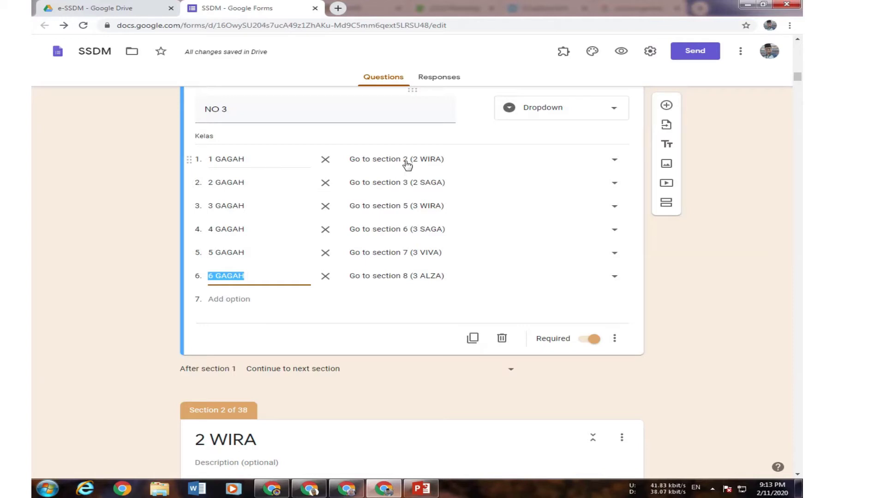
# Rename section 2 of the form, 2 WIRA, as 1 GAGAH
pyautogui.click(229, 443)
pyautogui.write('1 ')
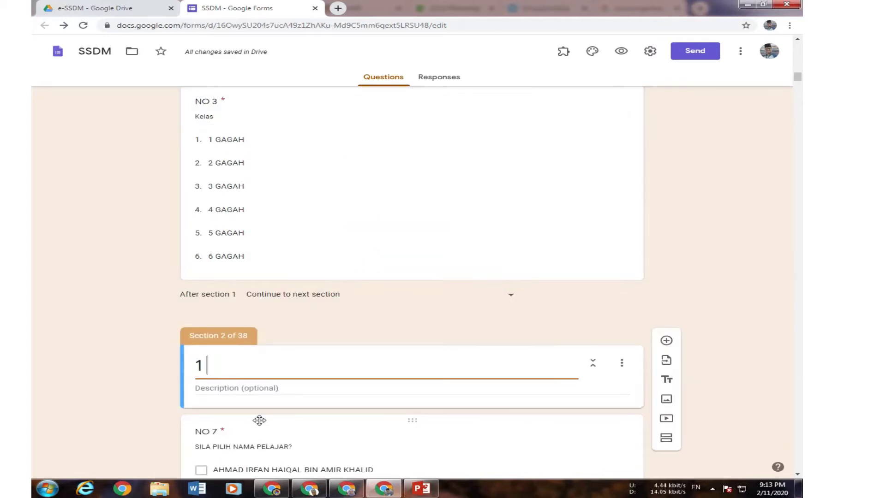
pyautogui.write('GAGAH')
# Check the class options in question NO 3 and rename section 3, 2 SAGA, as 2 GAGAH
pyautogui.scroll(6, 142, 336)
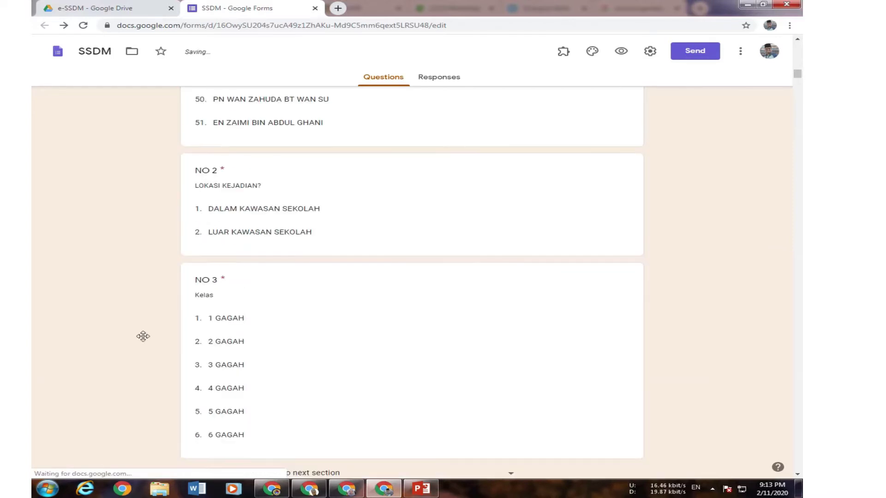
pyautogui.scroll(-3, 228, 304)
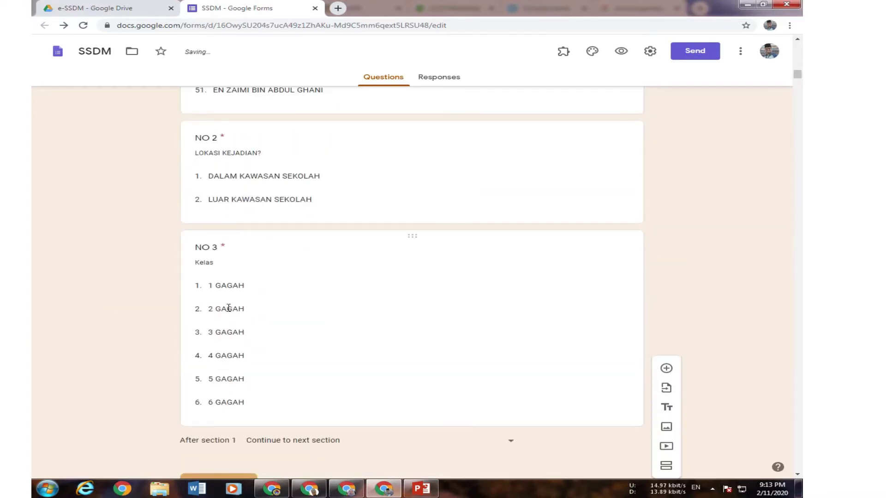
pyautogui.click(228, 308)
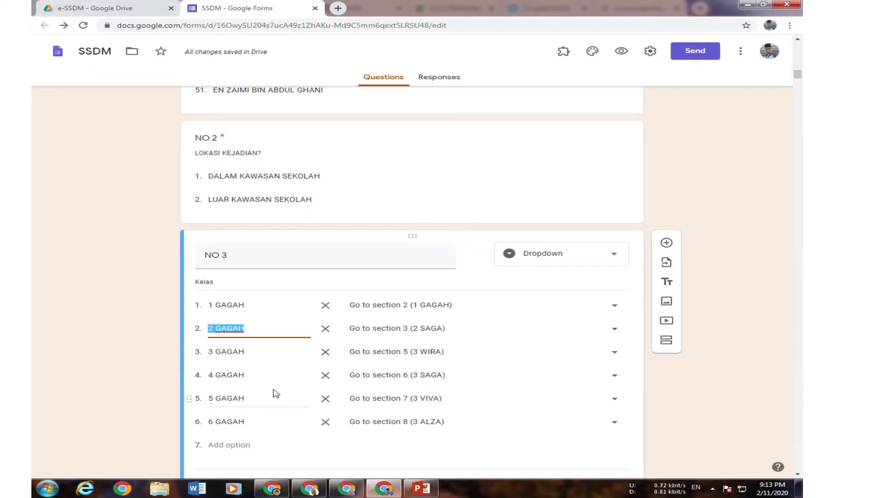
pyautogui.scroll(-10, 276, 393)
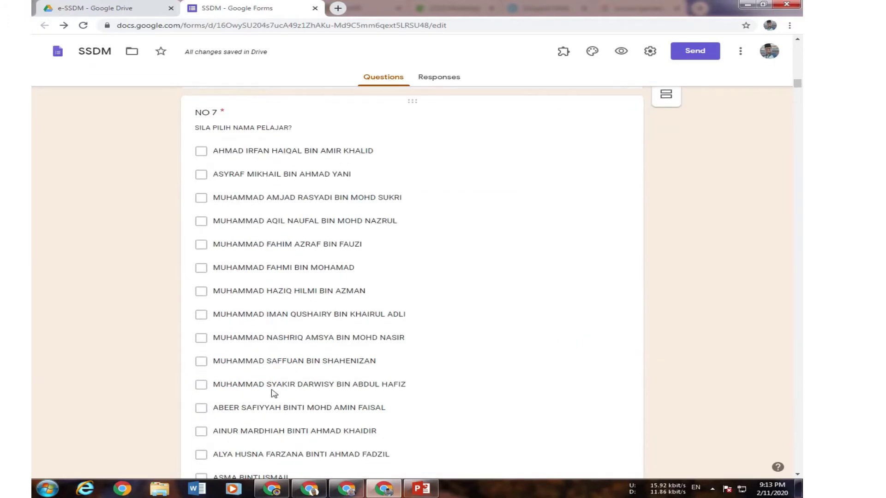
pyautogui.scroll(-18, 274, 393)
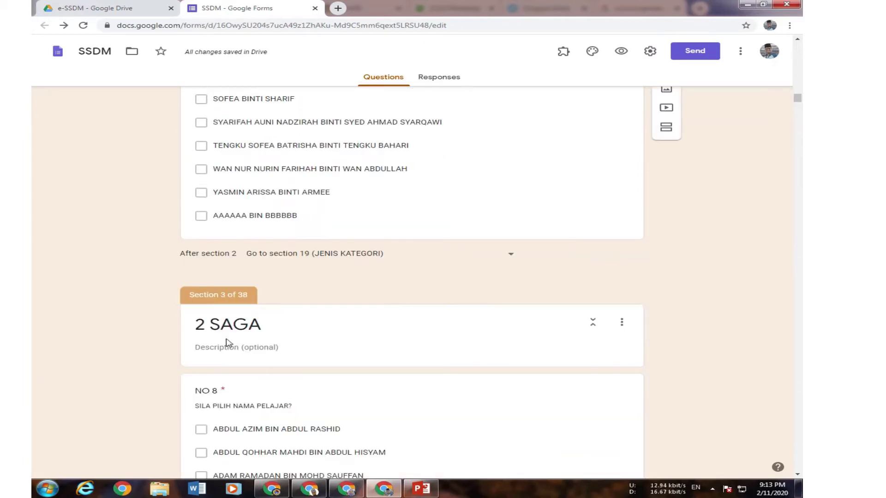
pyautogui.click(227, 326)
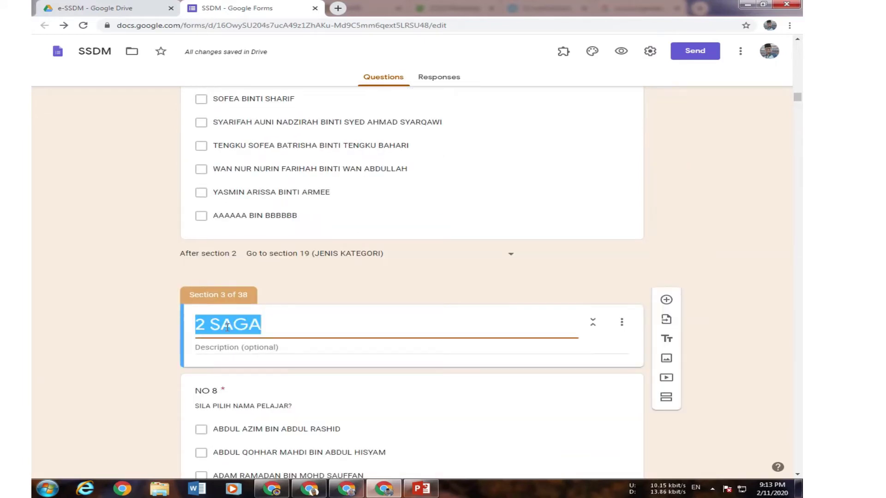
pyautogui.scroll(12, 242, 396)
pyautogui.scroll(20, 243, 397)
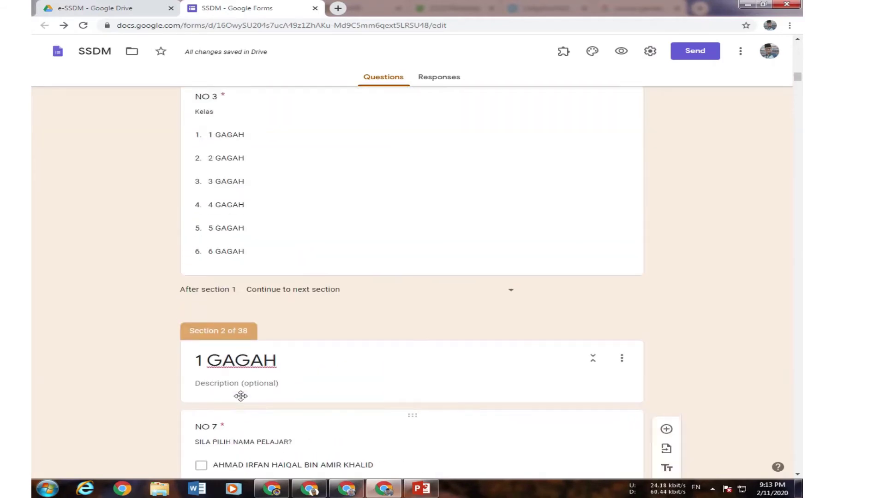
pyautogui.scroll(-20, 240, 402)
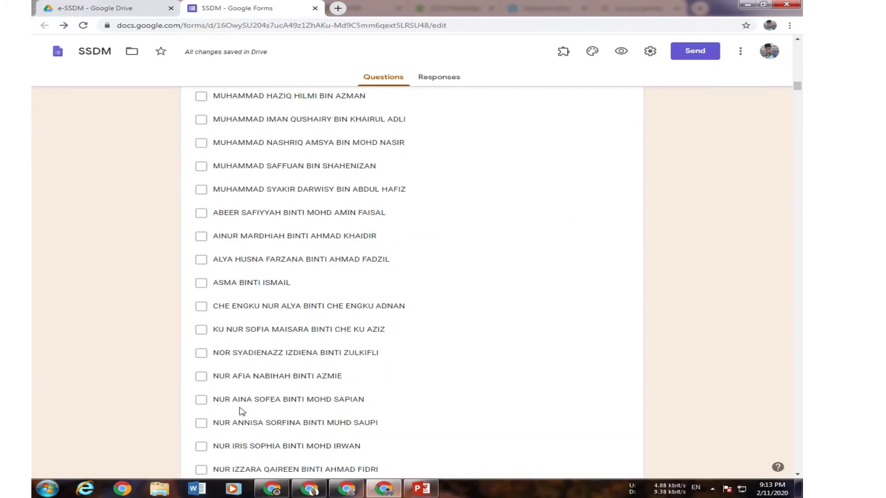
pyautogui.scroll(-2, 240, 408)
pyautogui.write('2 GAGAH')
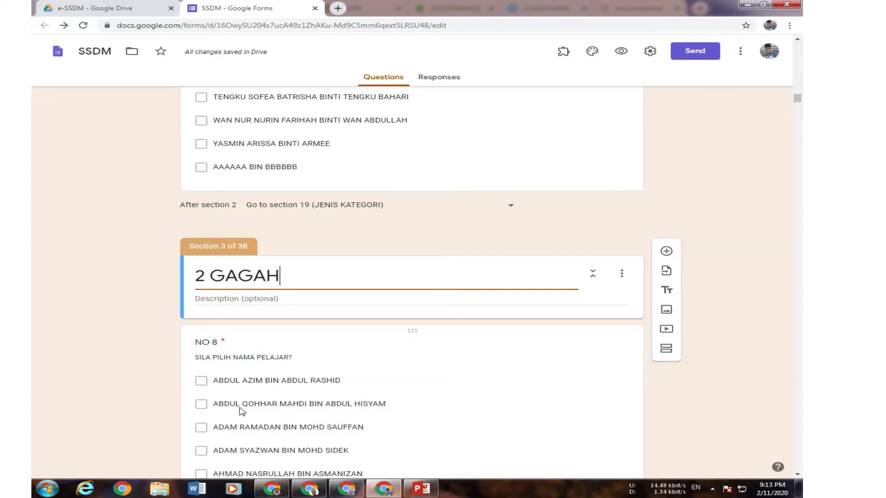
# Check the class options in question NO 3 and rename section 4, 2 VIVA, as 3 GAGAH
pyautogui.scroll(-20, 242, 410)
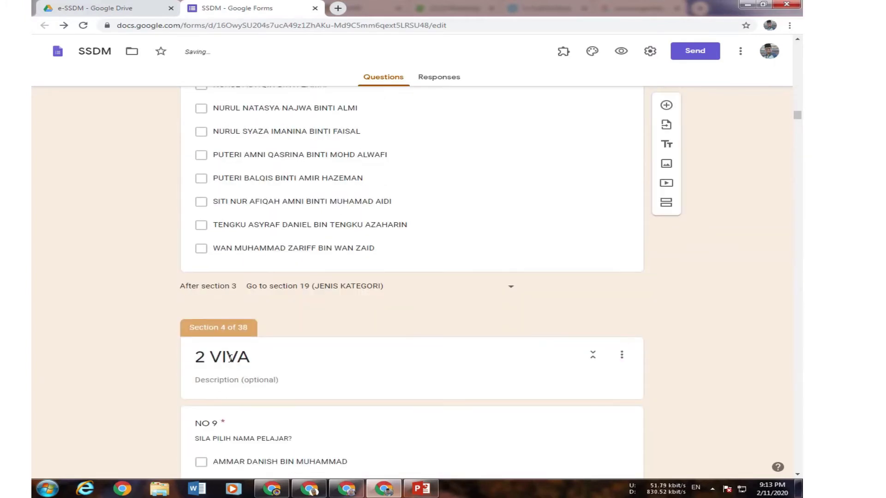
pyautogui.tripleClick(230, 365)
pyautogui.scroll(10, 241, 369)
pyautogui.scroll(20, 244, 383)
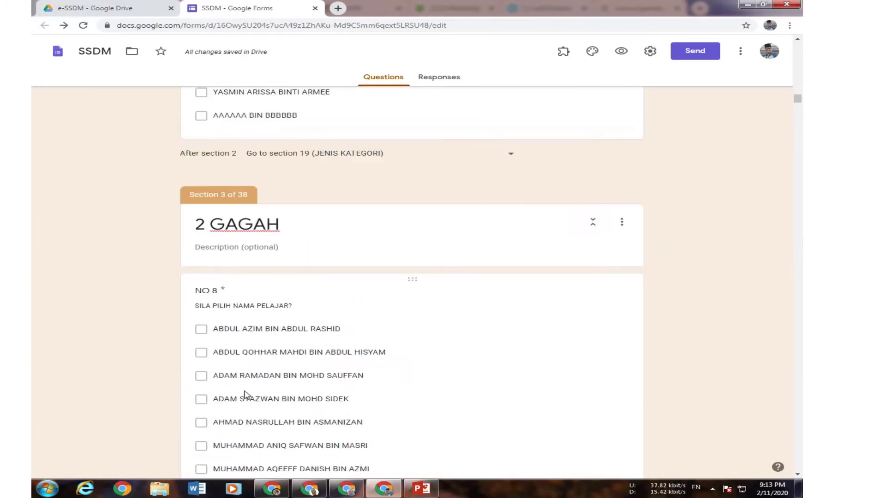
pyautogui.scroll(6, 240, 351)
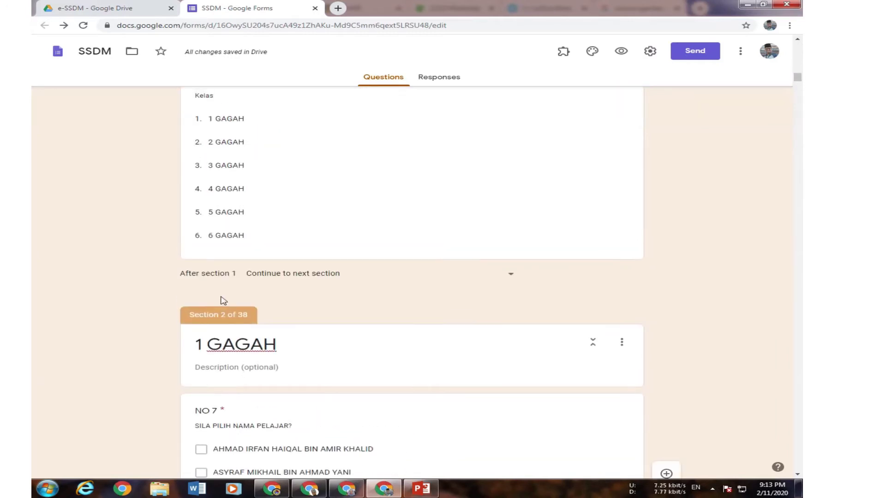
pyautogui.click(233, 310)
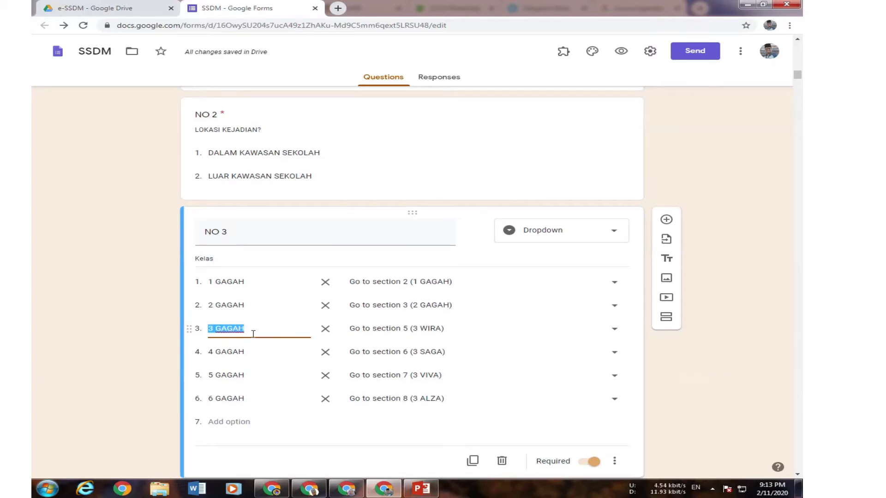
pyautogui.scroll(-15, 251, 337)
pyautogui.scroll(-20, 254, 352)
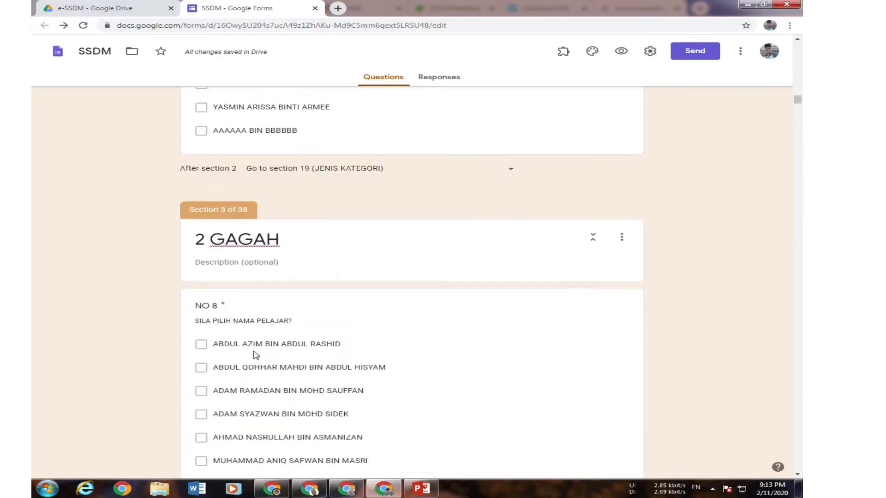
pyautogui.scroll(-8, 238, 291)
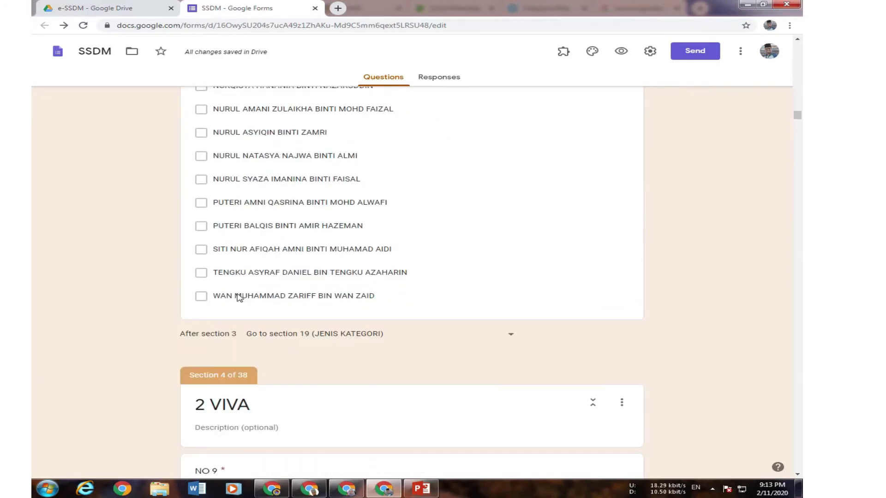
pyautogui.tripleClick(225, 286)
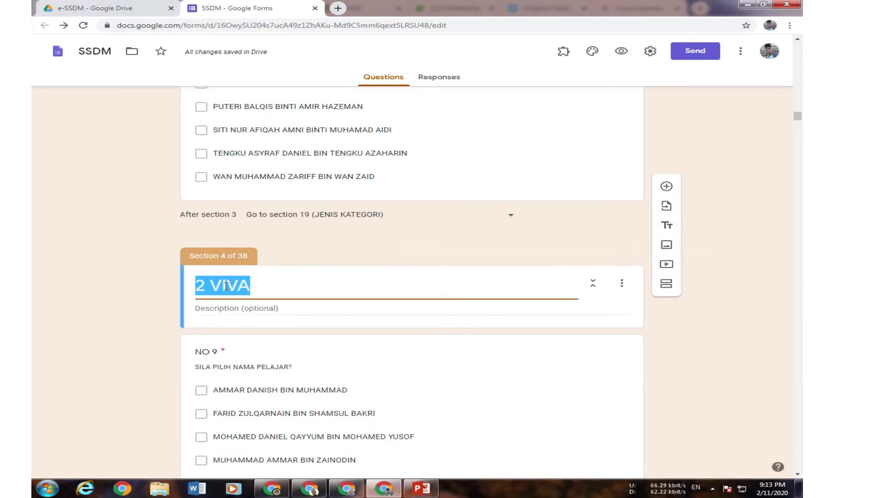
pyautogui.write('3 GAGAH')
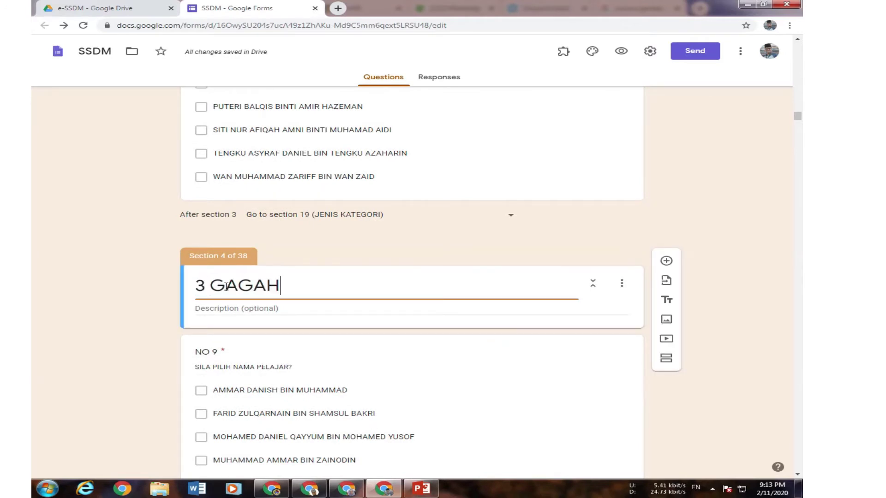
# Rename section 5, 3 WIRA, as 4 GAGAH, and rename section 6, 3 SAGA, to match the class option 5 GAGAH
pyautogui.scroll(-15, 226, 289)
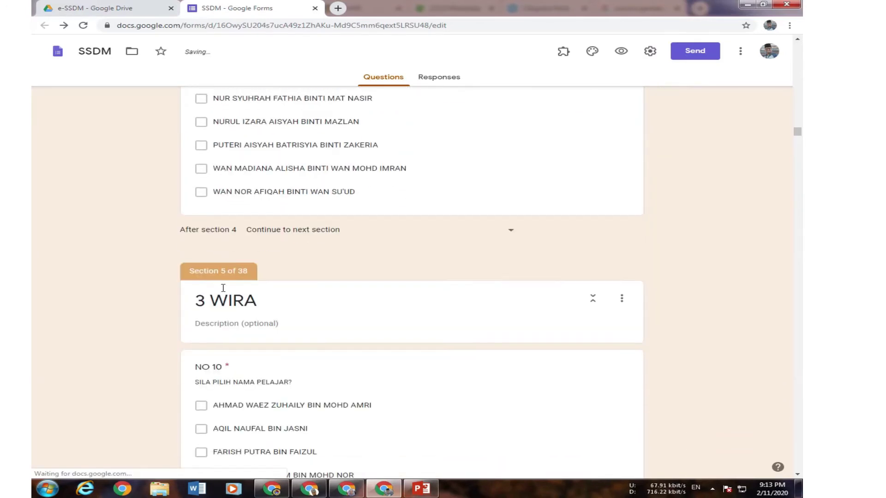
pyautogui.tripleClick(230, 301)
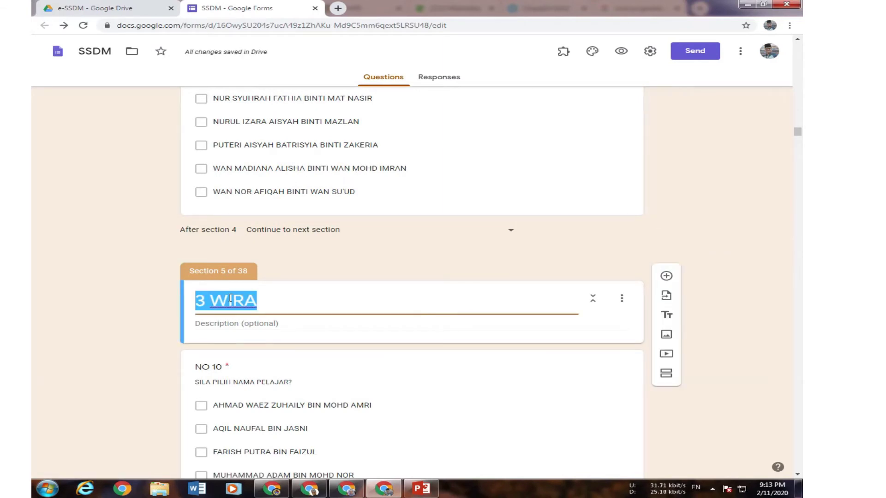
pyautogui.write('4 GAGAH')
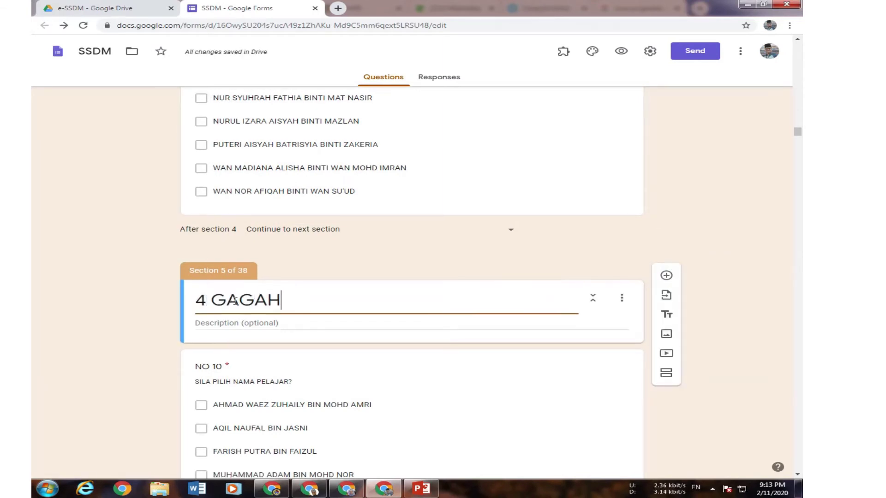
pyautogui.scroll(-20, 230, 298)
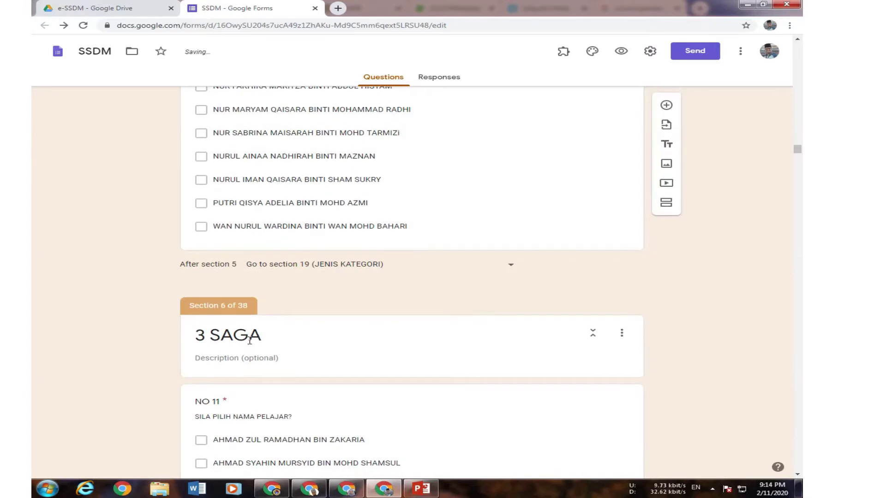
pyautogui.tripleClick(250, 340)
pyautogui.write('5')
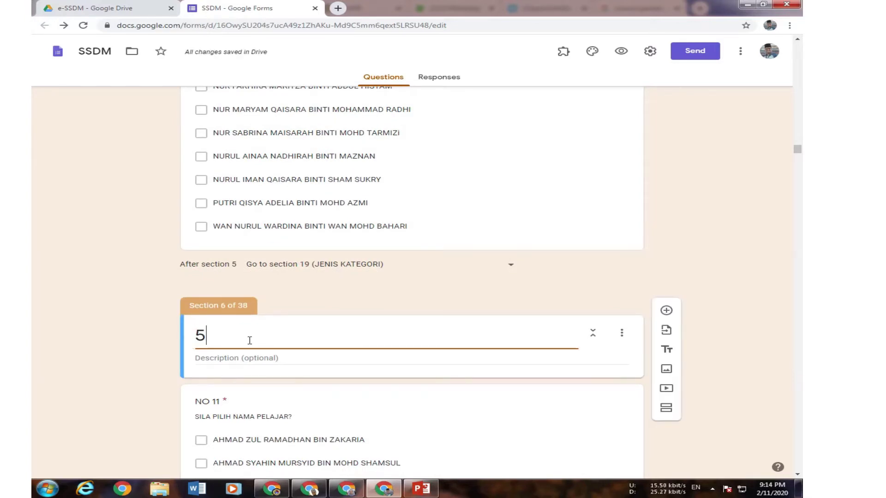
# Delete the sections 3 VIVA and 3 ALZA that follow section 6
pyautogui.scroll(-20, 249, 342)
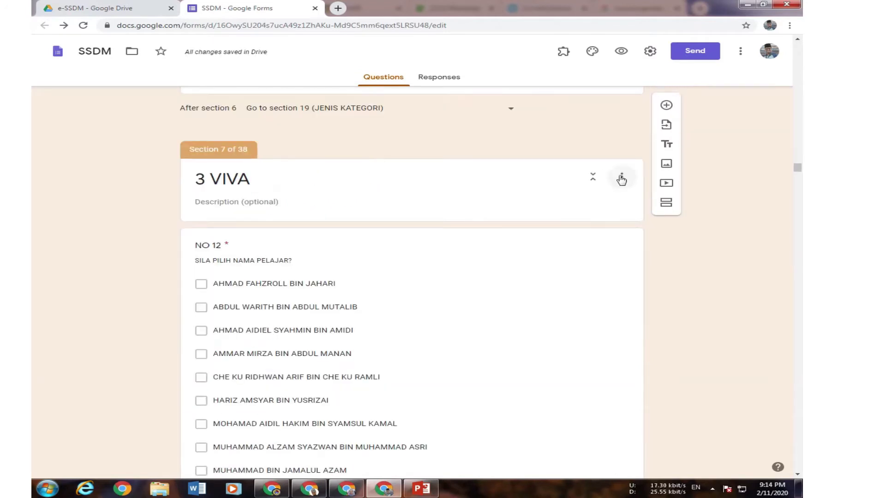
pyautogui.click(622, 178)
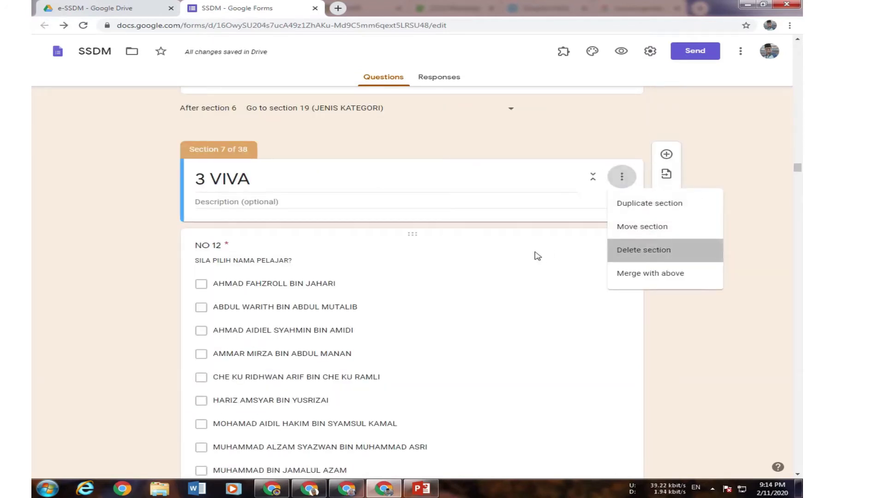
pyautogui.press('Return')
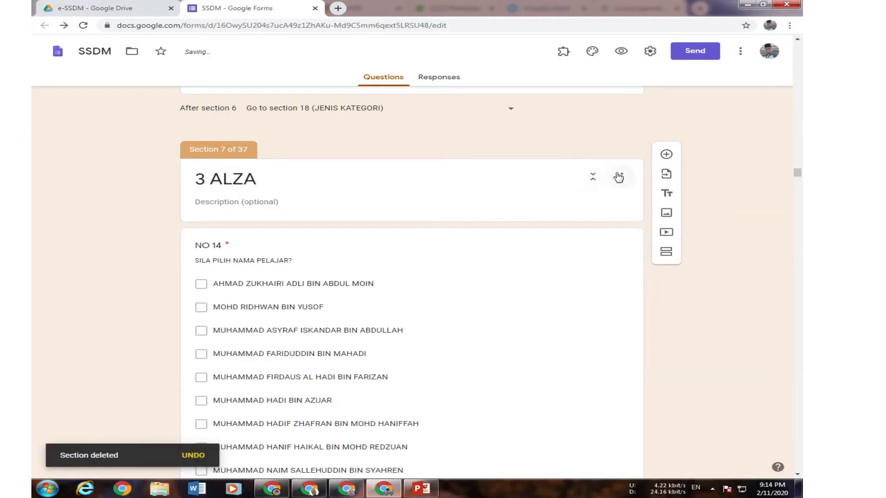
pyautogui.click(623, 177)
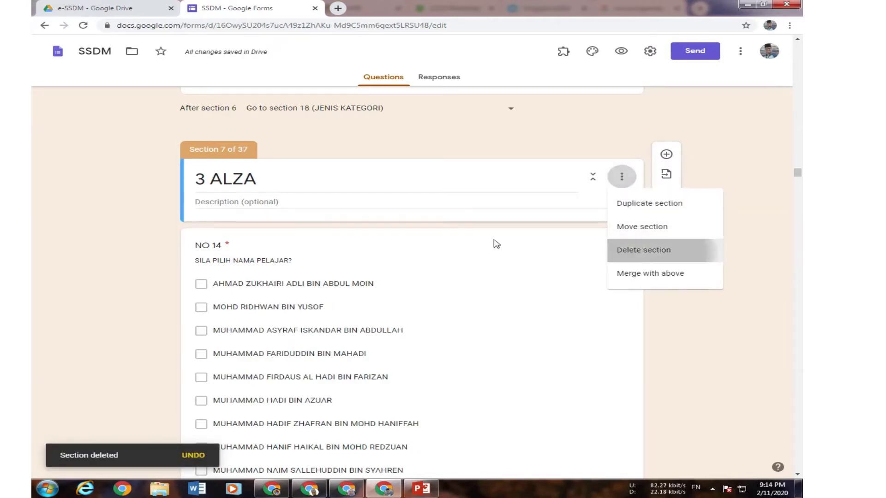
pyautogui.press('Return')
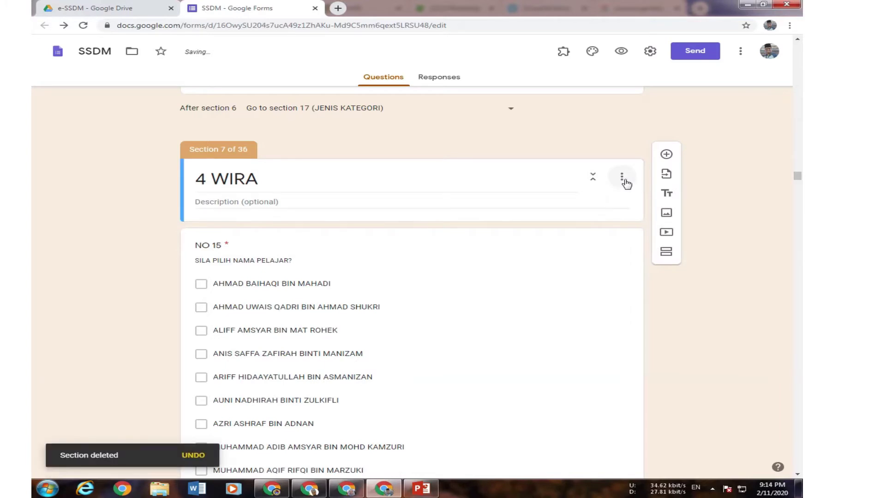
# Delete the year 4 class sections 4 WIRA, 4 SAGA and 4 VIVA
pyautogui.click(623, 178)
pyautogui.click(640, 252)
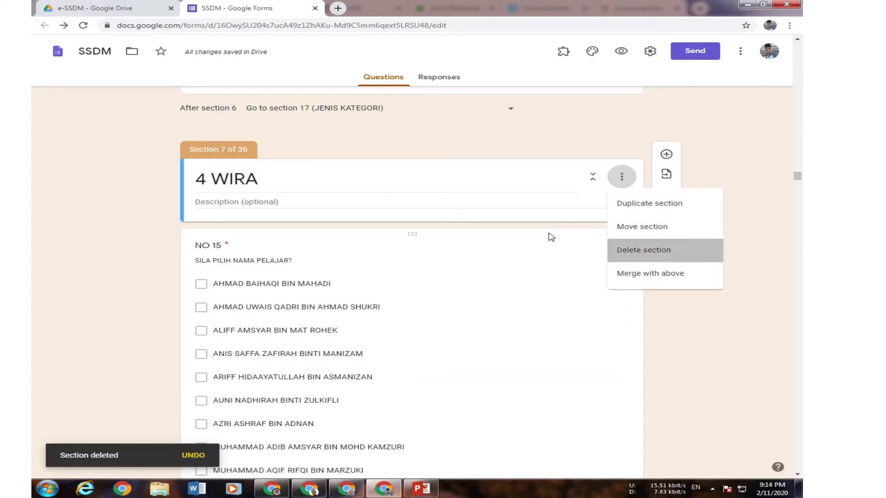
pyautogui.click(623, 178)
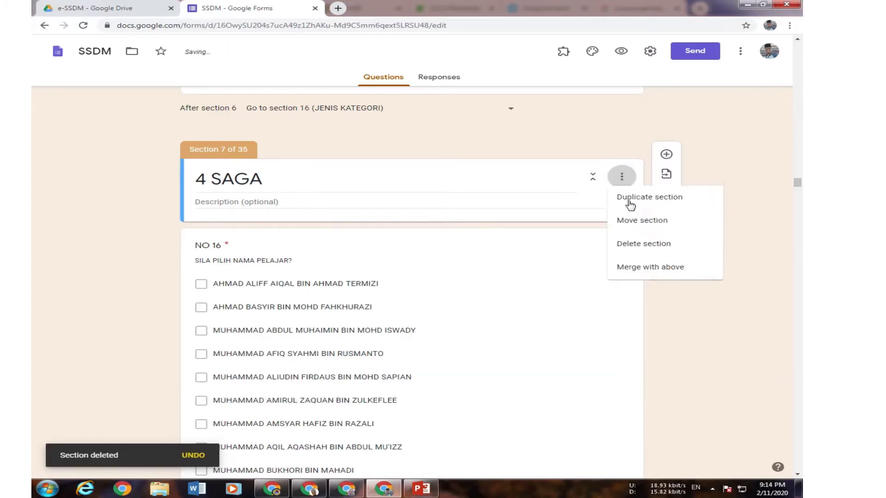
pyautogui.click(640, 248)
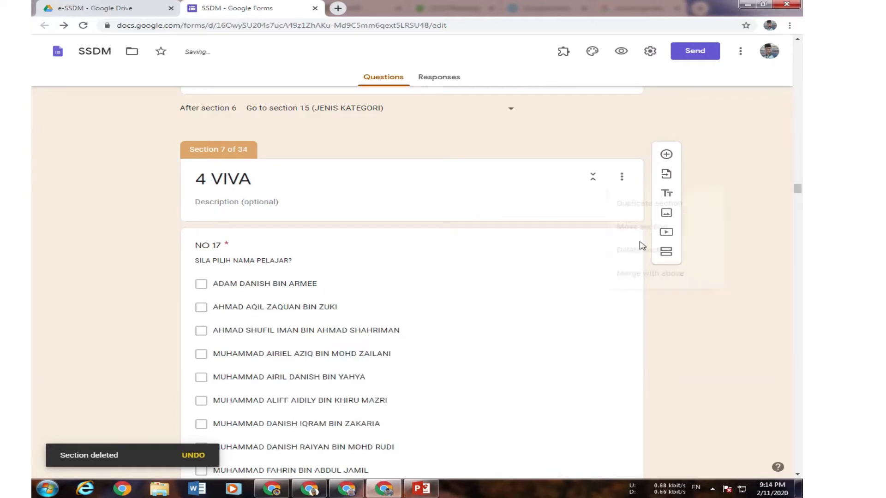
pyautogui.click(622, 180)
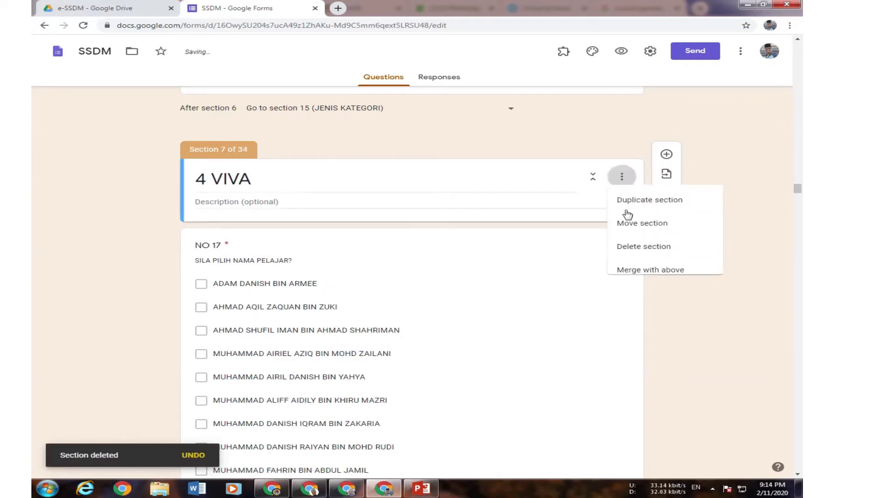
pyautogui.click(642, 250)
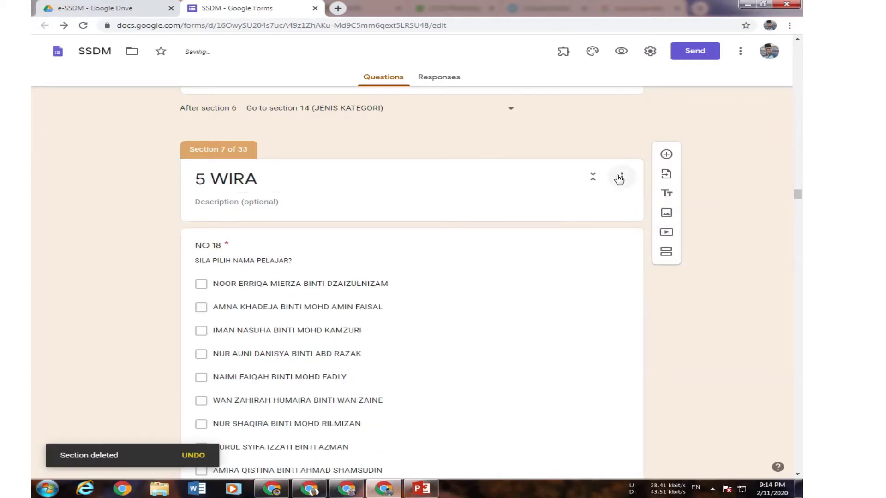
# Delete the year 5 class sections 5 WIRA, 5 SAGA, 5 VIVA and 5 ALZA
pyautogui.click(622, 177)
pyautogui.click(639, 251)
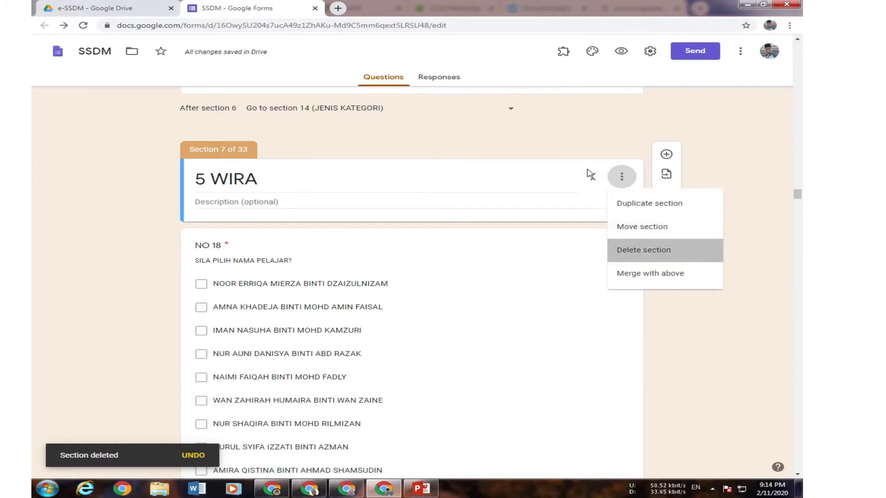
pyautogui.click(622, 177)
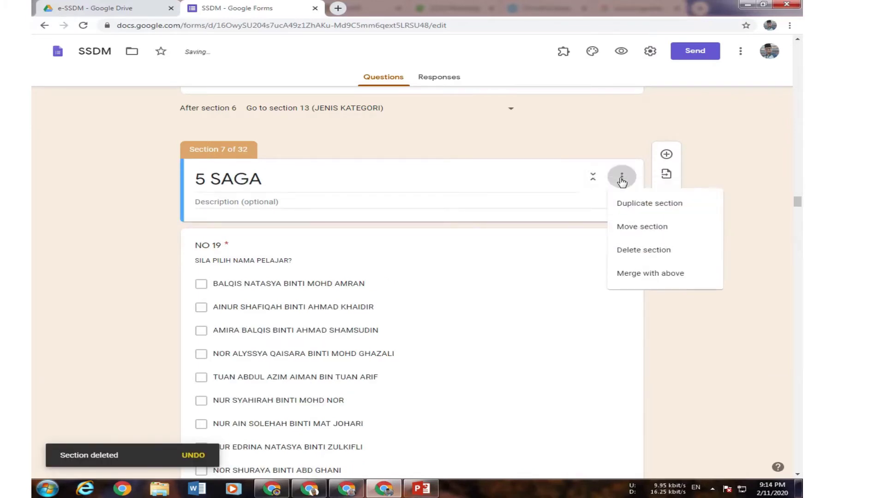
pyautogui.click(635, 252)
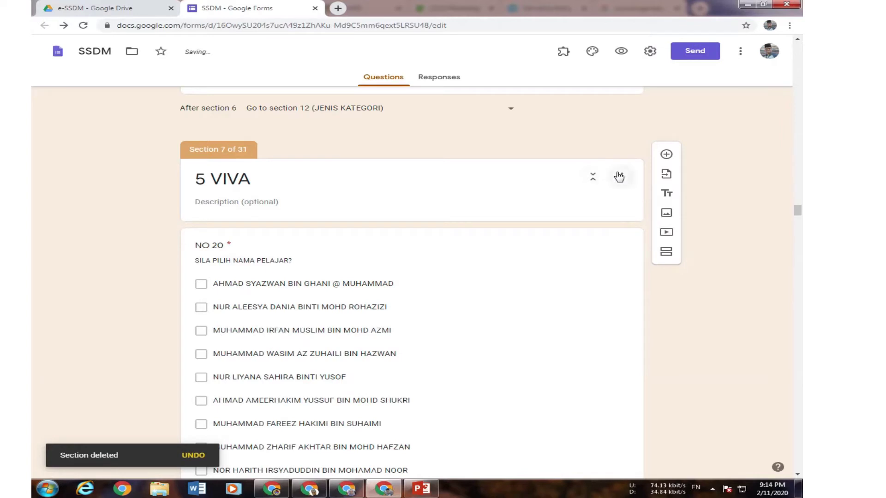
pyautogui.click(620, 177)
pyautogui.click(632, 249)
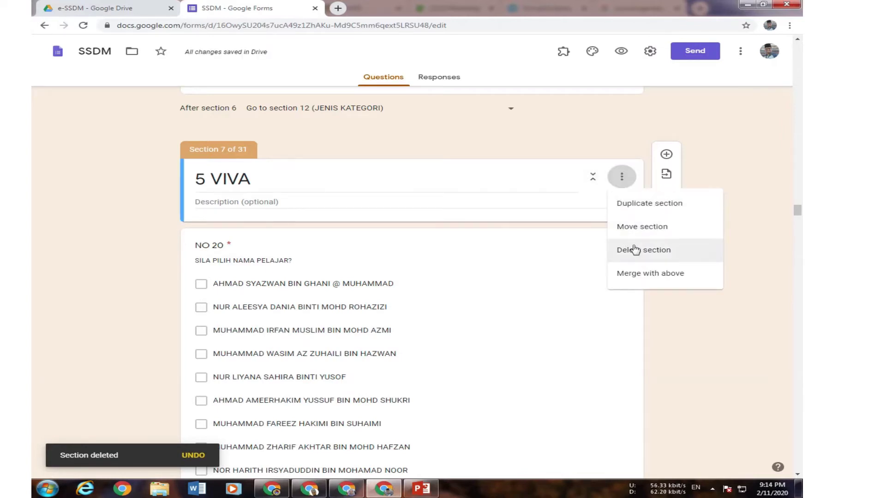
pyautogui.click(622, 177)
pyautogui.click(628, 250)
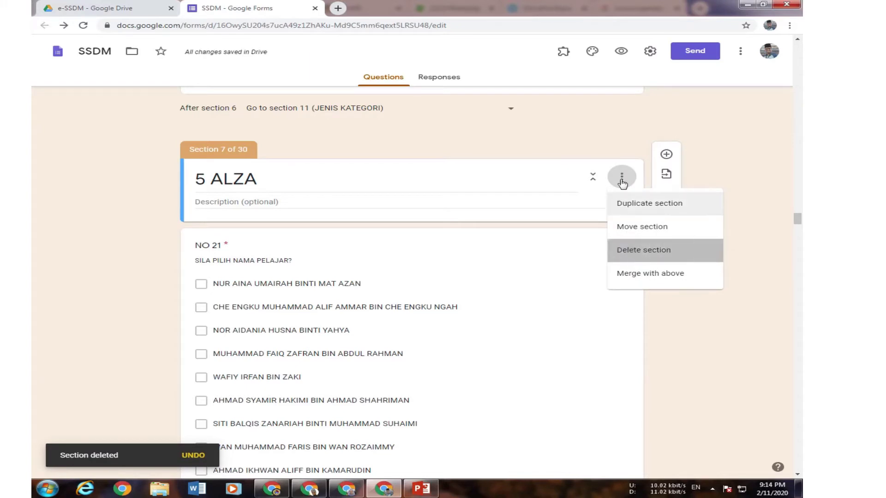
# Delete the sections 6 WIRA and 6 SAGA and the last class section before JENIS KATEGORI
pyautogui.click(622, 178)
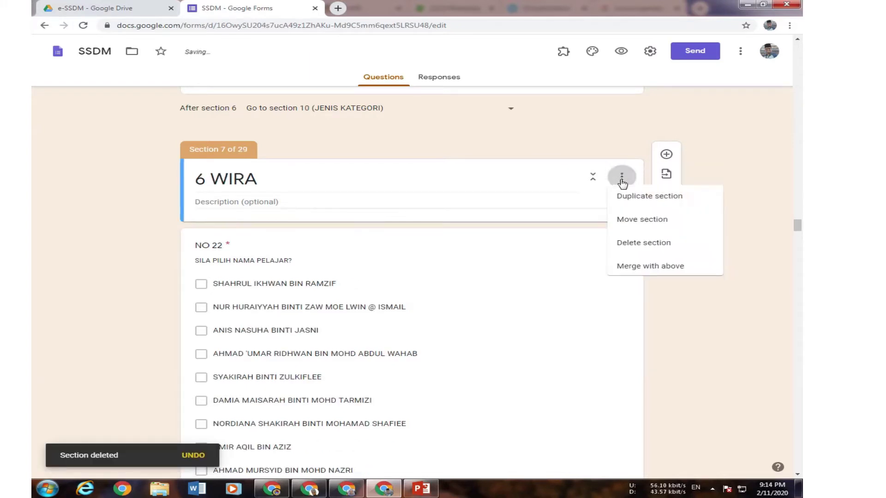
pyautogui.click(630, 250)
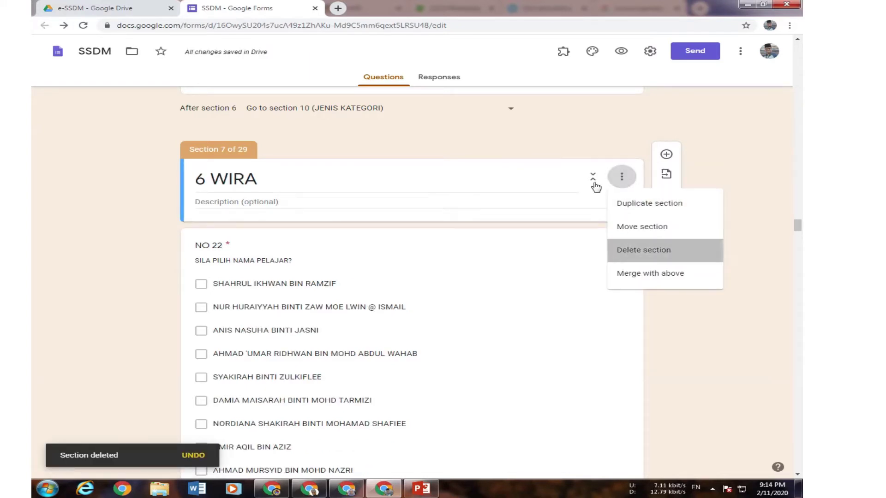
pyautogui.click(622, 177)
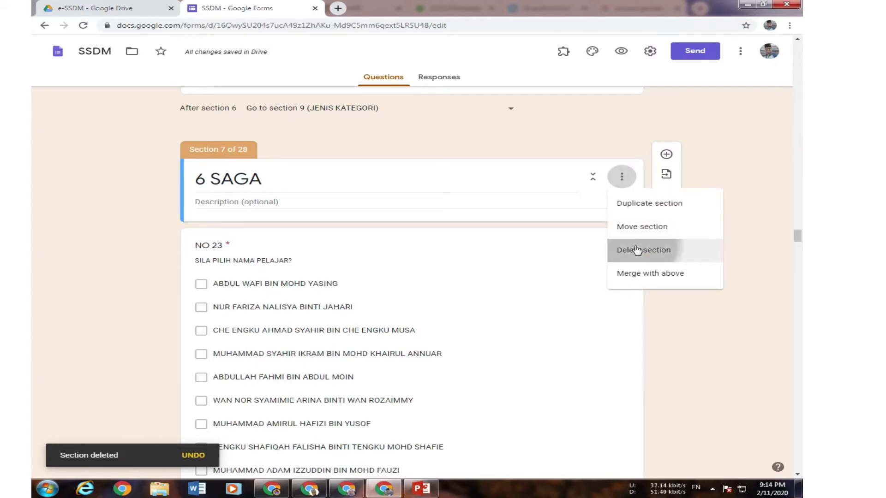
pyautogui.click(631, 251)
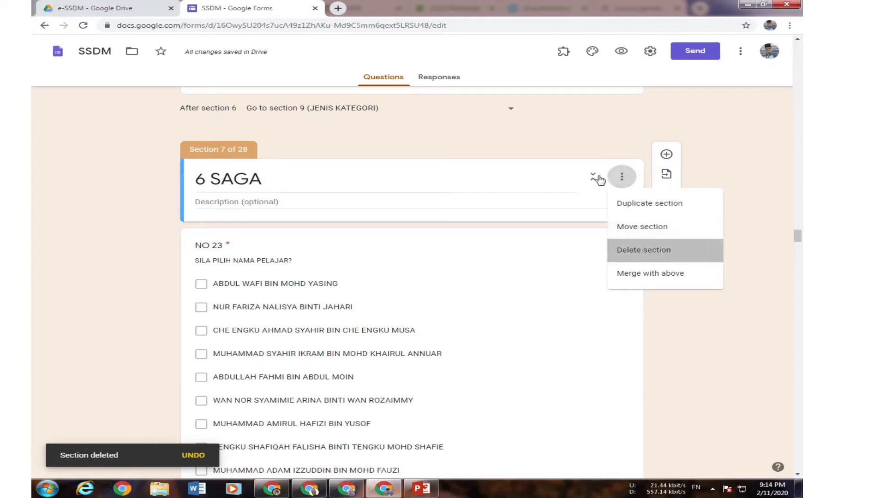
pyautogui.click(621, 177)
pyautogui.click(630, 251)
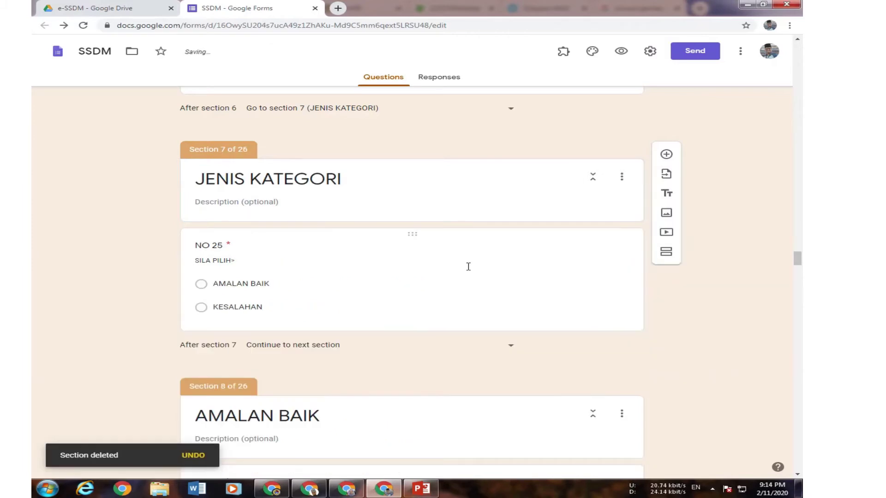
pyautogui.scroll(20, 308, 299)
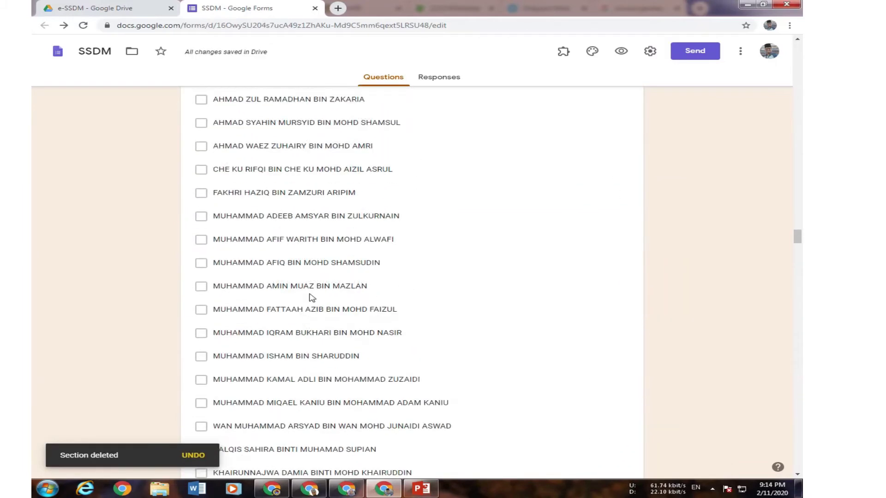
pyautogui.scroll(-15, 263, 318)
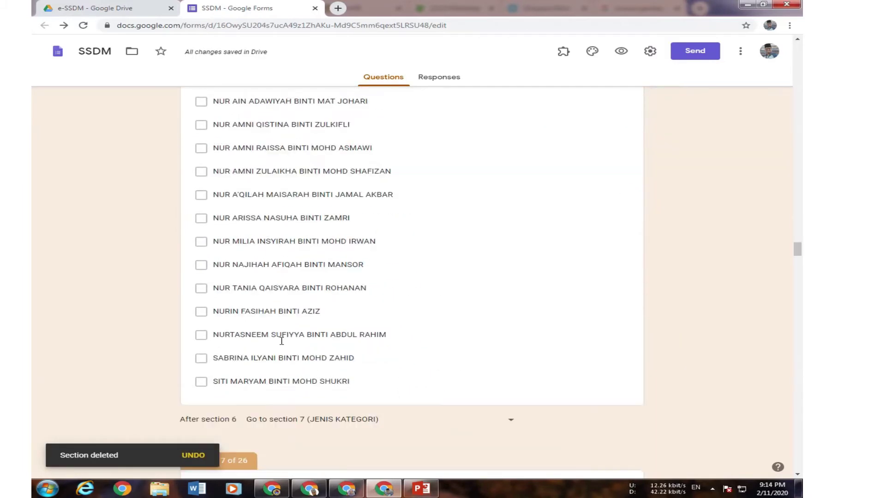
# Add a new section with a blank question between 5 GAGAH and JENIS KATEGORI, and title the section 6 GAGAH
pyautogui.scroll(20, 283, 345)
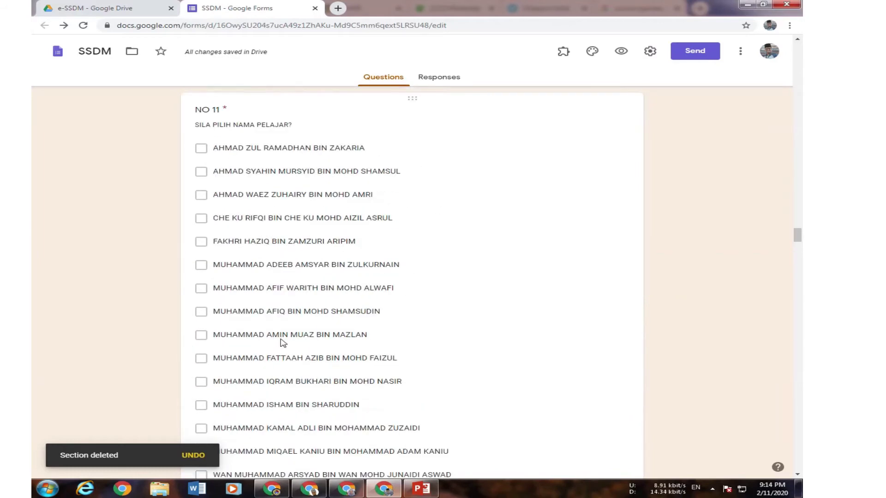
pyautogui.scroll(5, 283, 341)
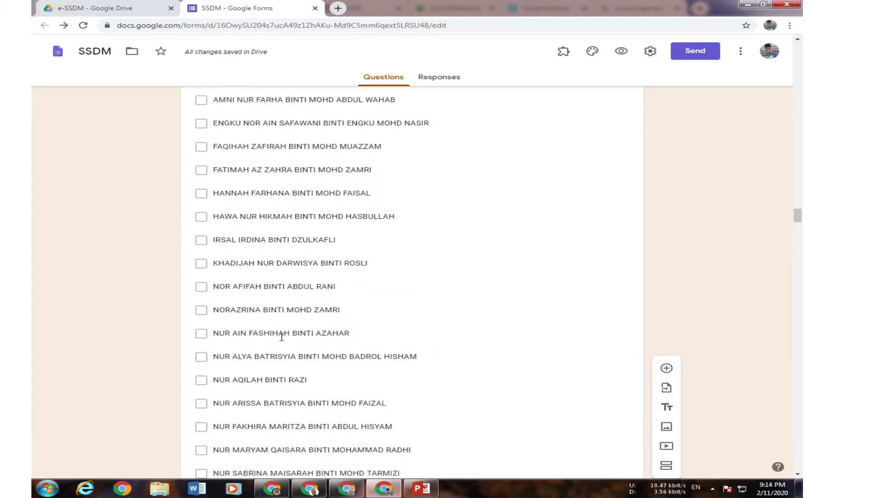
pyautogui.scroll(-10, 283, 341)
pyautogui.scroll(-16, 226, 279)
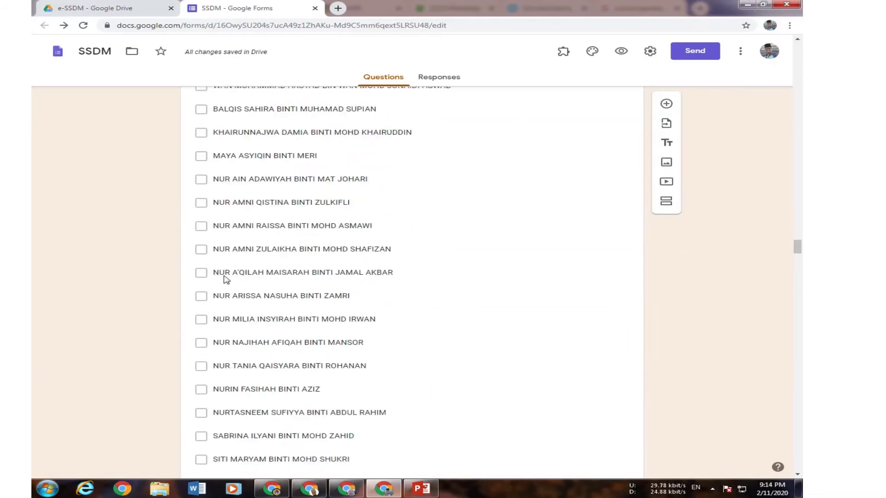
pyautogui.click(355, 266)
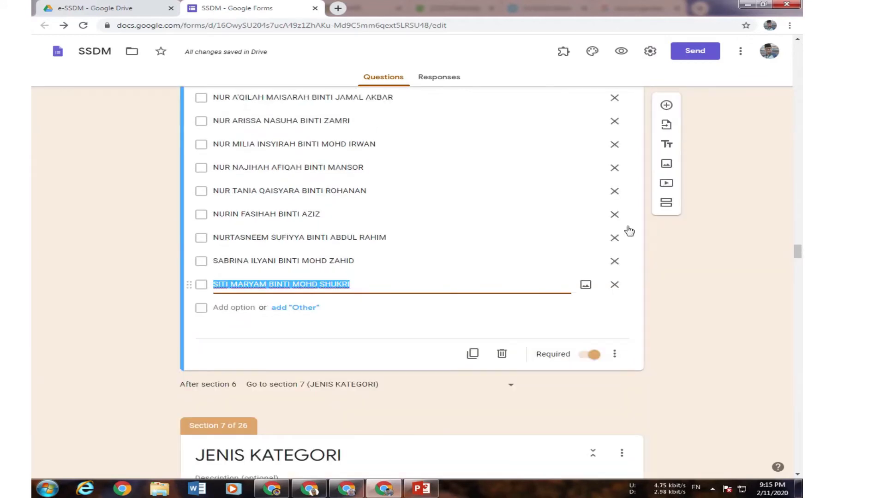
pyautogui.click(666, 204)
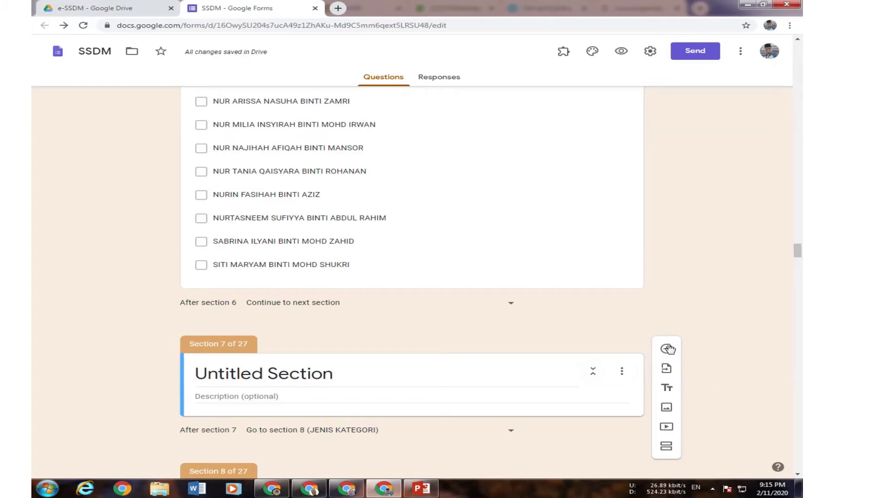
pyautogui.click(234, 187)
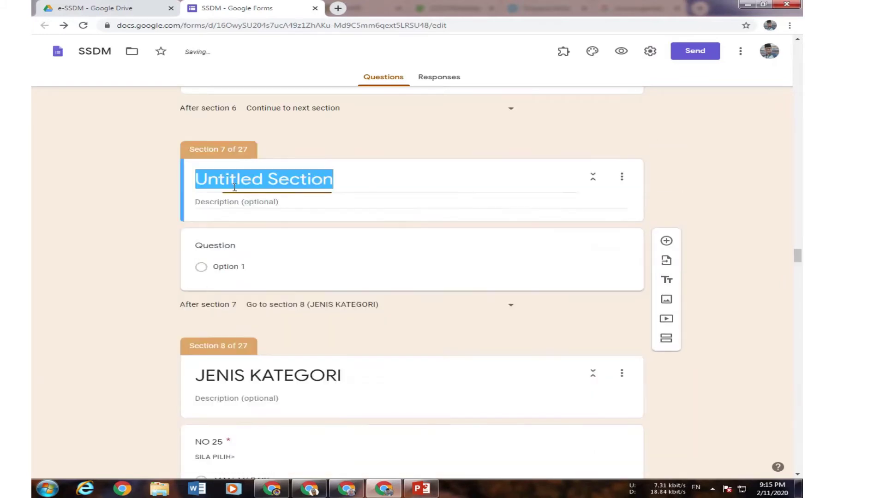
pyautogui.write('6 GAGAH')
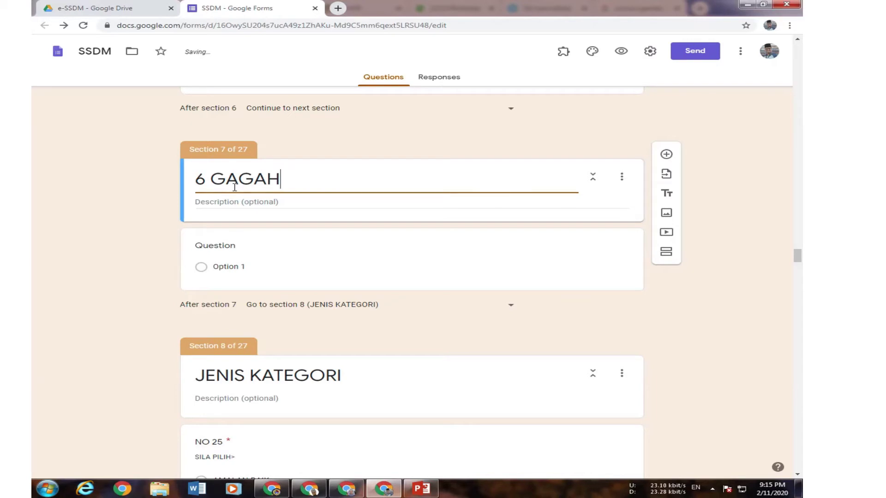
# Title the blank question in section 6 GAGAH NO 12, continuing the numbering from question NO 11 in 5 GAGAH
pyautogui.click(351, 237)
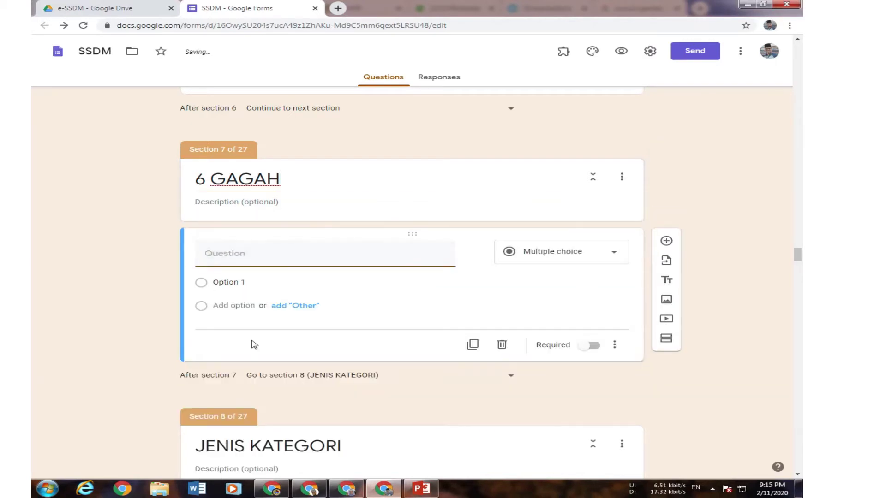
pyautogui.scroll(3, 255, 392)
pyautogui.scroll(20, 255, 392)
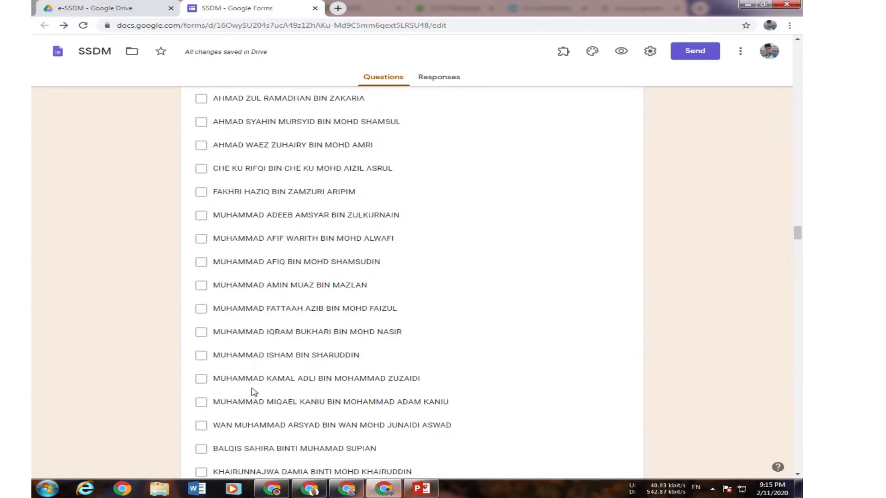
pyautogui.scroll(-20, 220, 327)
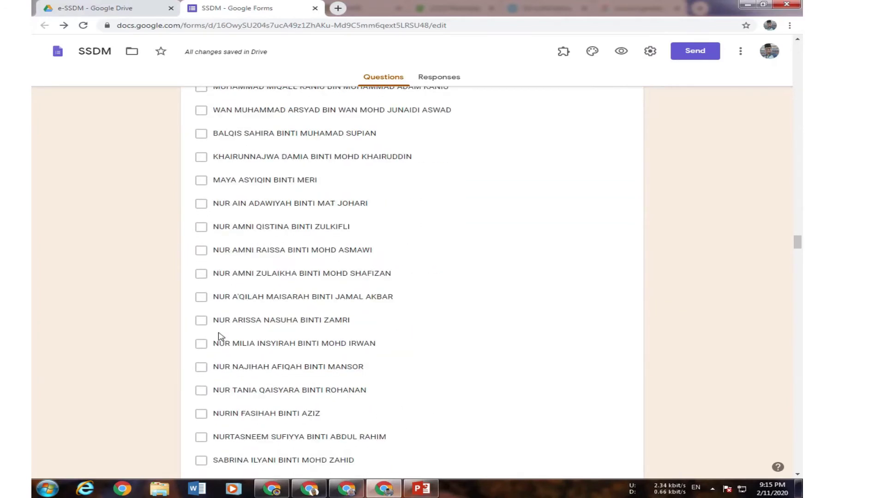
pyautogui.scroll(10, 218, 333)
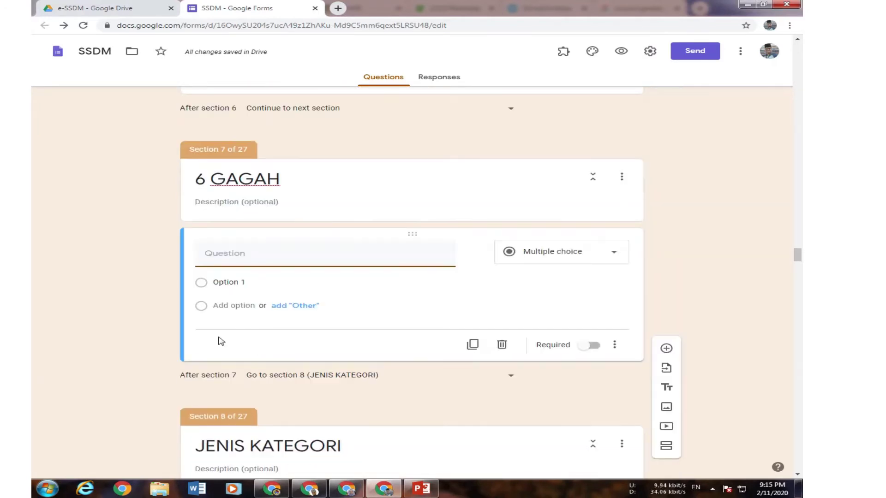
pyautogui.scroll(6, 218, 284)
pyautogui.click(233, 317)
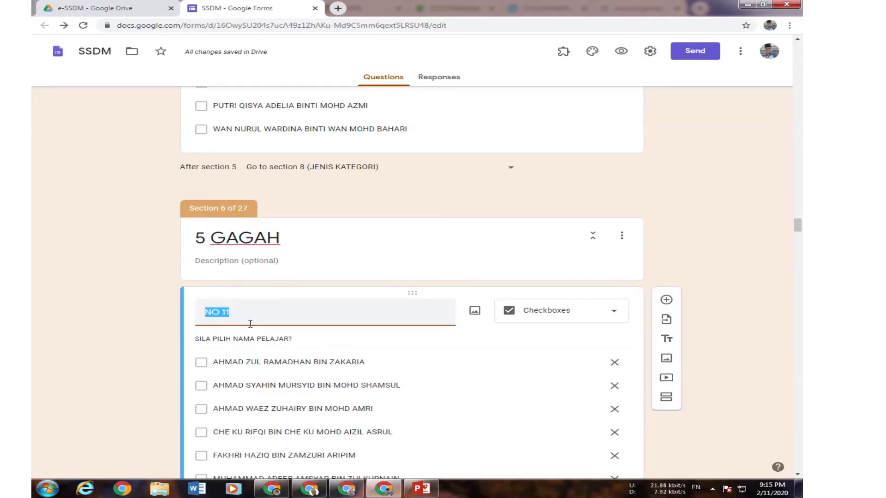
pyautogui.scroll(-15, 250, 324)
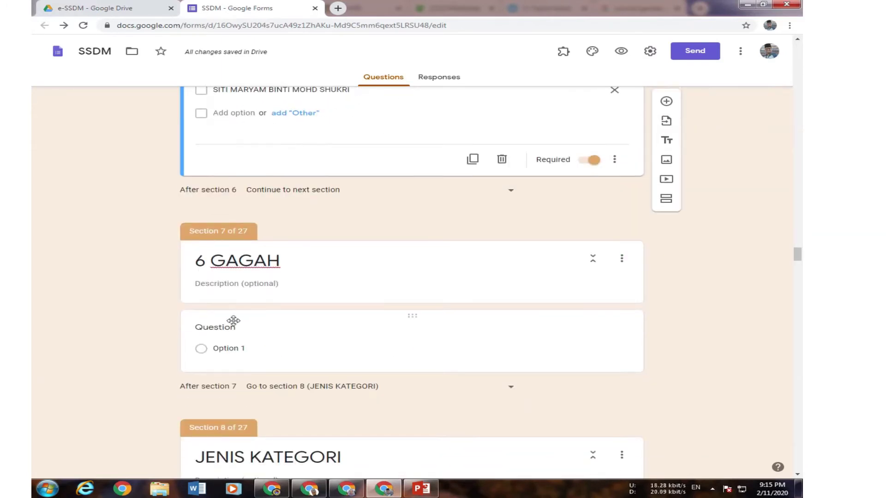
pyautogui.click(236, 341)
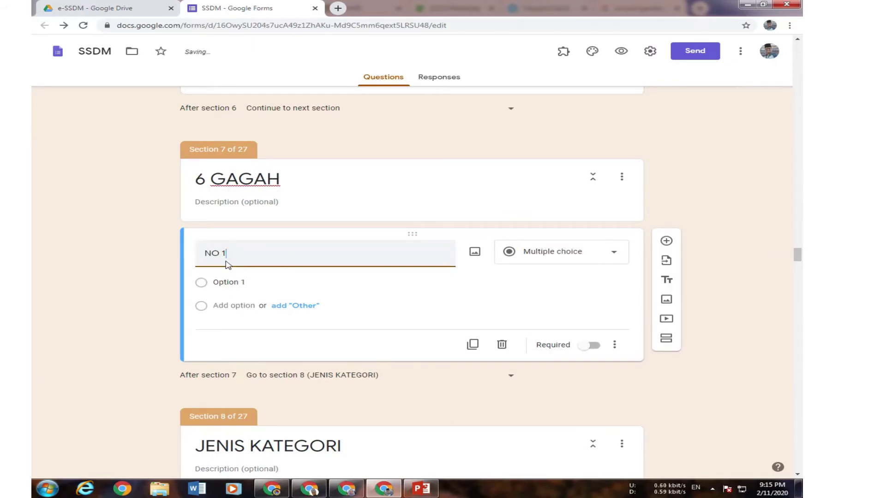
# Remove the number response validation from question NO 12 and set its question type to Checkboxes
pyautogui.scroll(15, 300, 276)
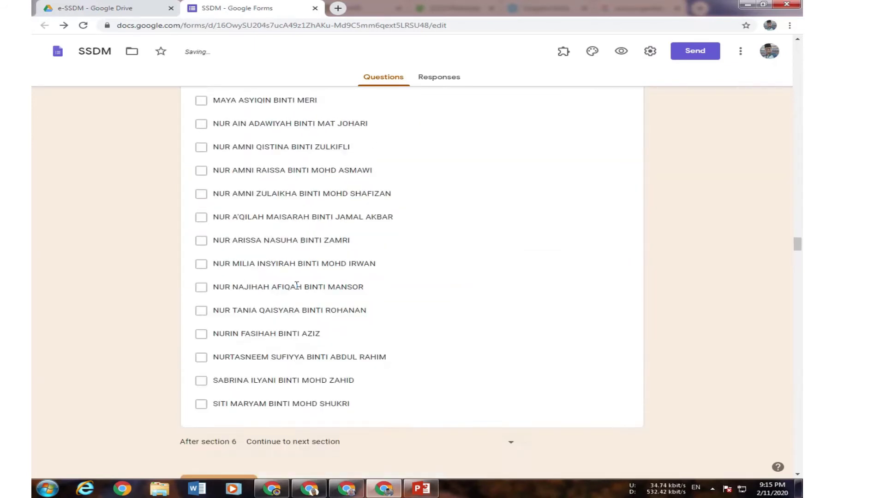
pyautogui.click(256, 362)
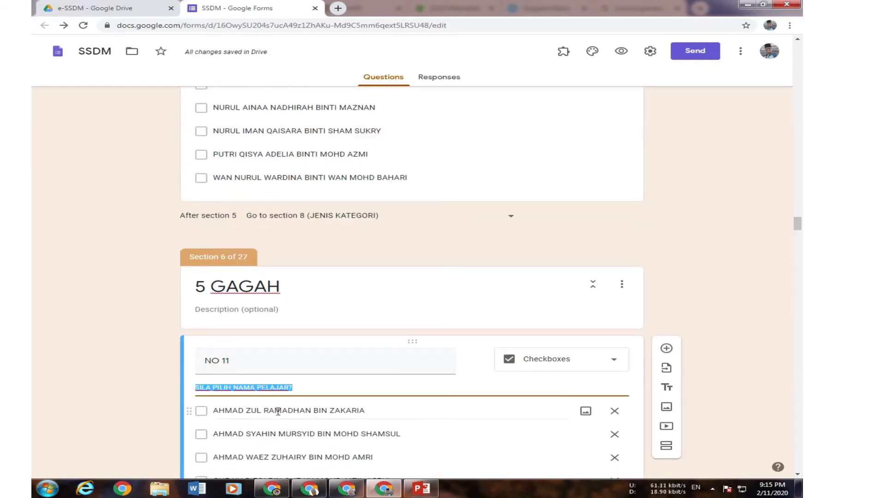
pyautogui.scroll(-18, 278, 412)
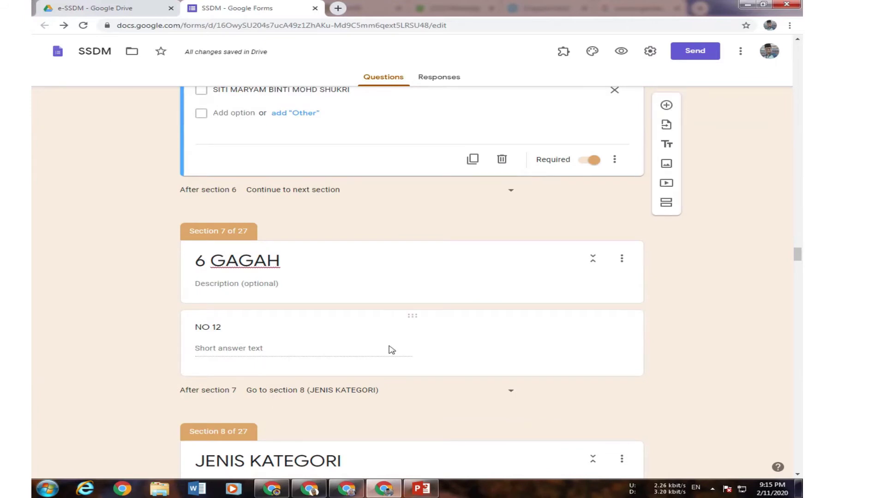
pyautogui.click(401, 351)
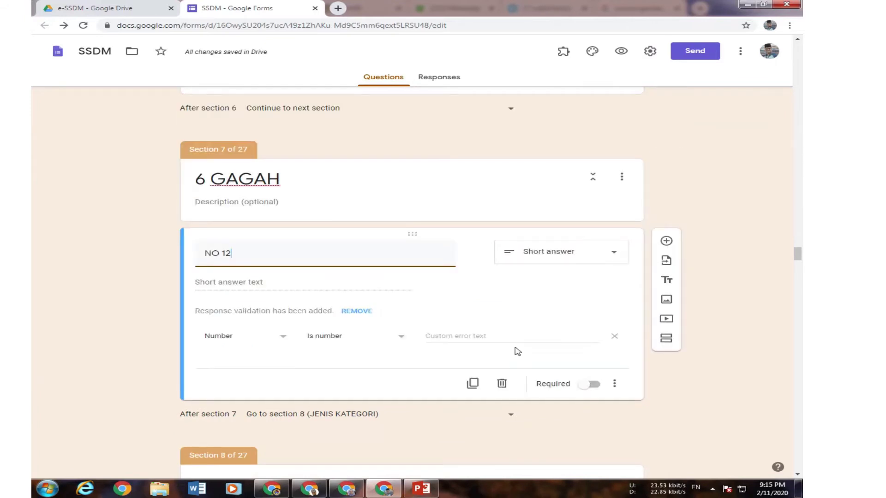
pyautogui.click(613, 338)
pyautogui.click(607, 252)
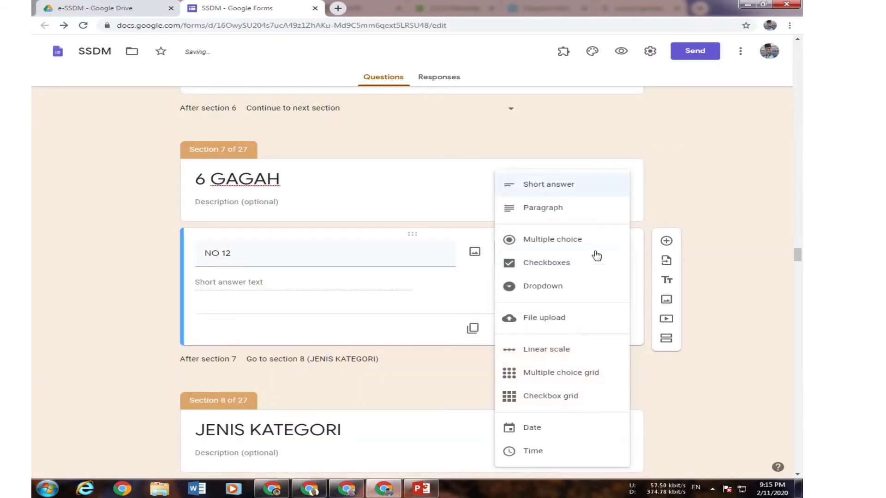
pyautogui.click(566, 264)
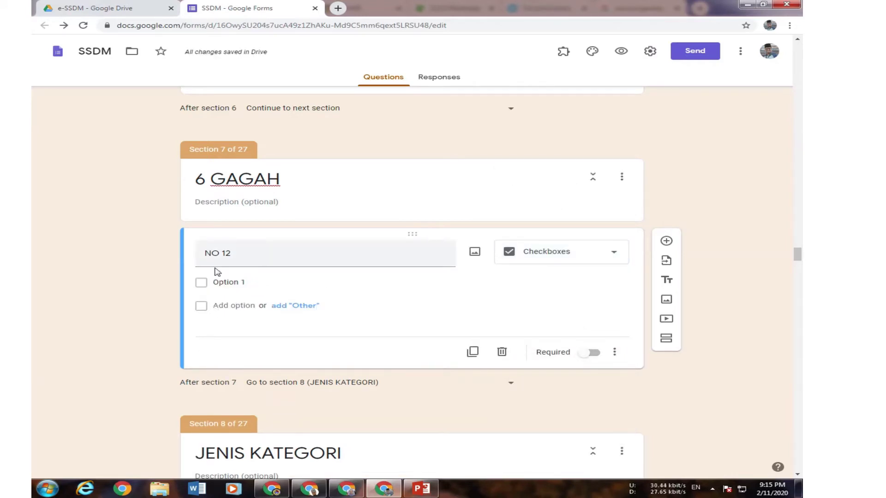
# Show a description on question NO 12 and copy into it the text "SILA PILIH NAMA PELAJAR?" from question NO 11
pyautogui.scroll(15, 216, 280)
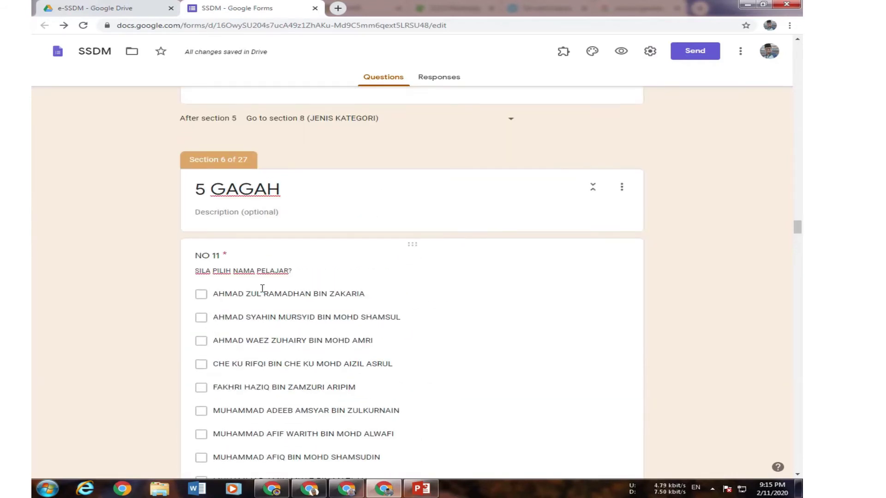
pyautogui.click(297, 273)
pyautogui.hotkey('ctrl', 'c')
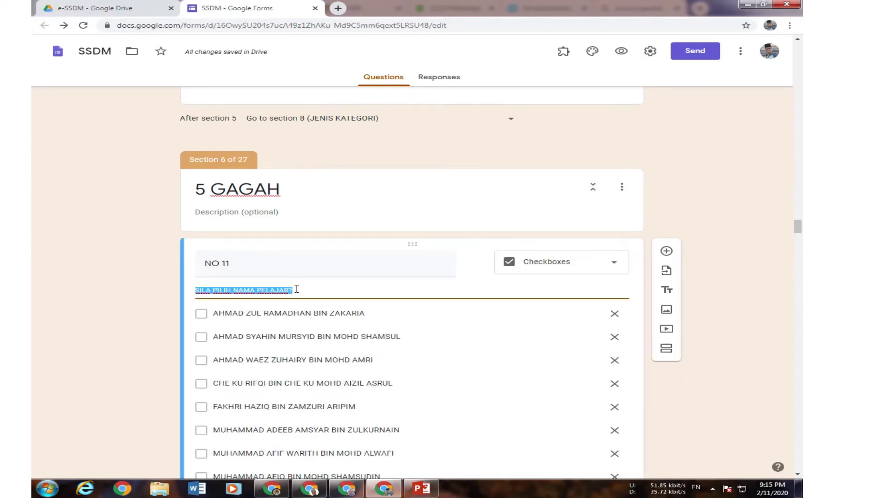
pyautogui.scroll(-15, 291, 295)
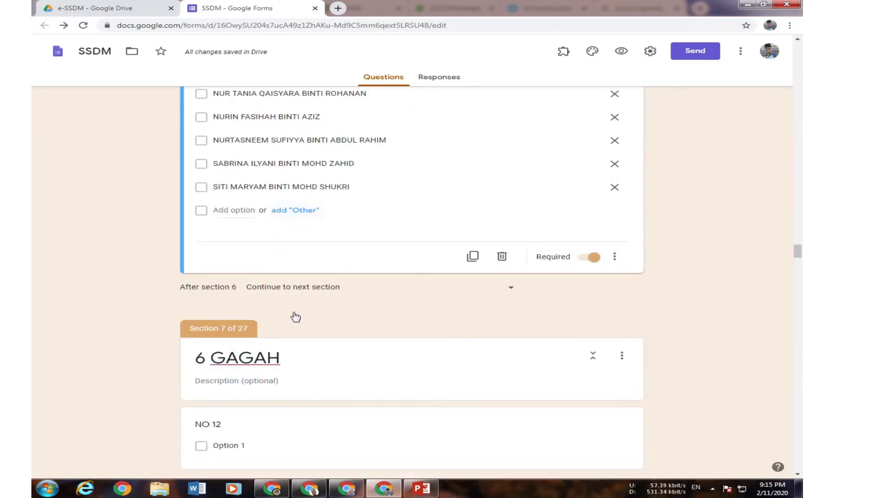
pyautogui.scroll(-3, 504, 336)
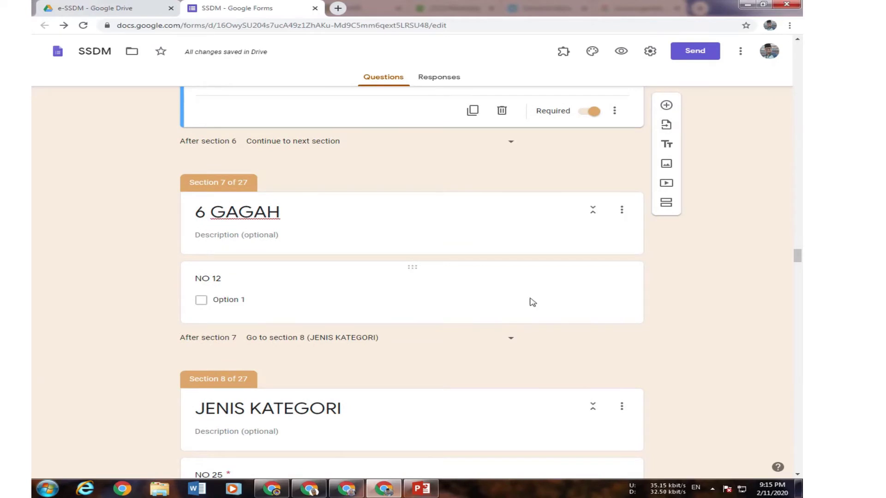
pyautogui.click(533, 302)
pyautogui.click(614, 303)
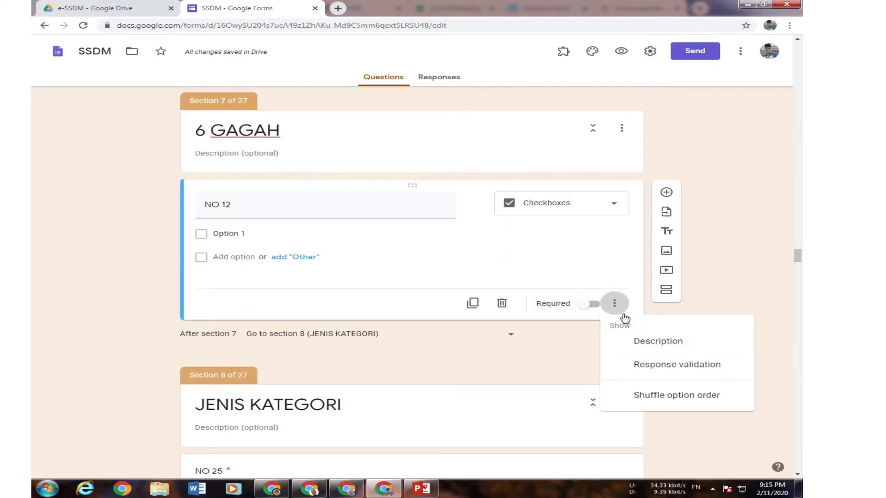
pyautogui.click(656, 344)
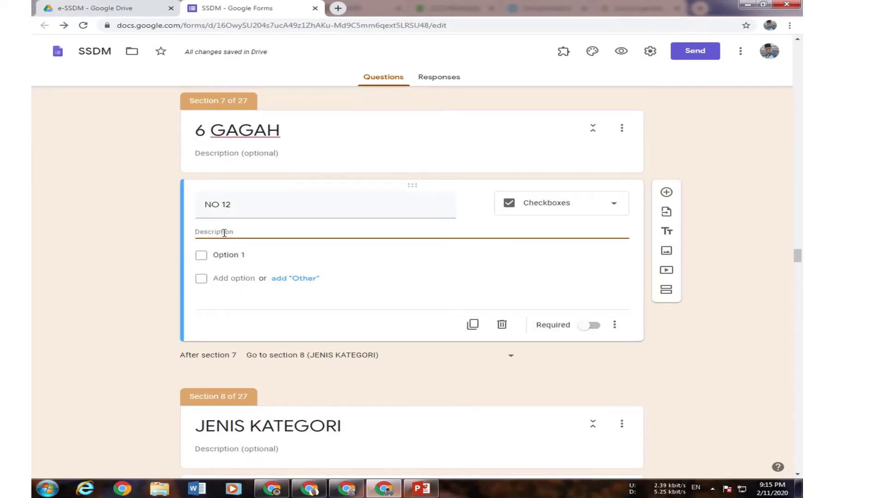
pyautogui.hotkey('ctrl', 'v')
pyautogui.click(106, 325)
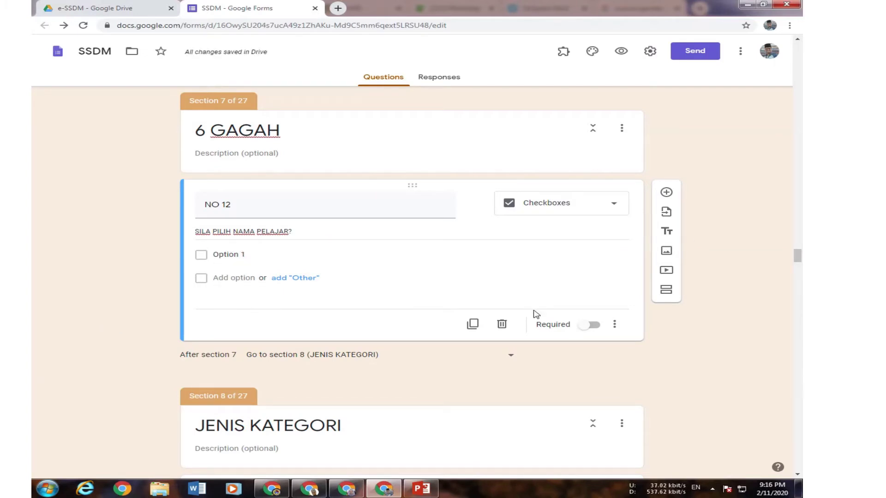
# Open the first checkbox option of question NO 12 for editing and select its placeholder text
pyautogui.scroll(1, 646, 237)
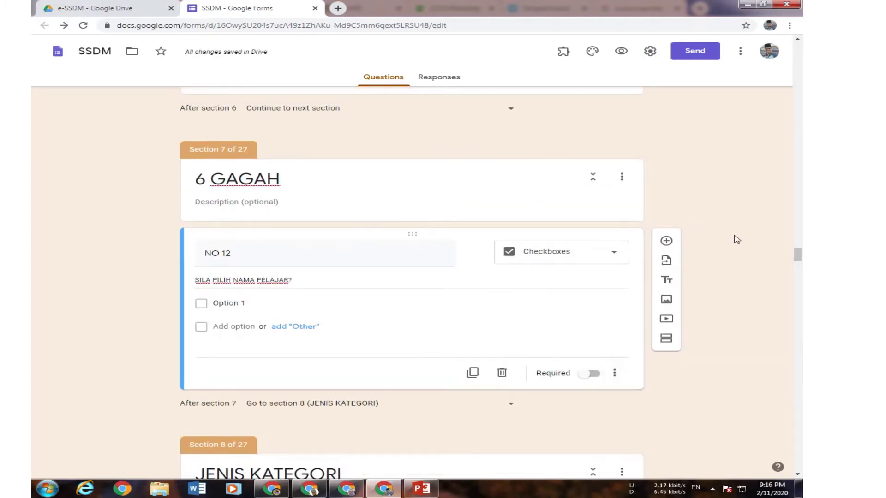
pyautogui.click(249, 303)
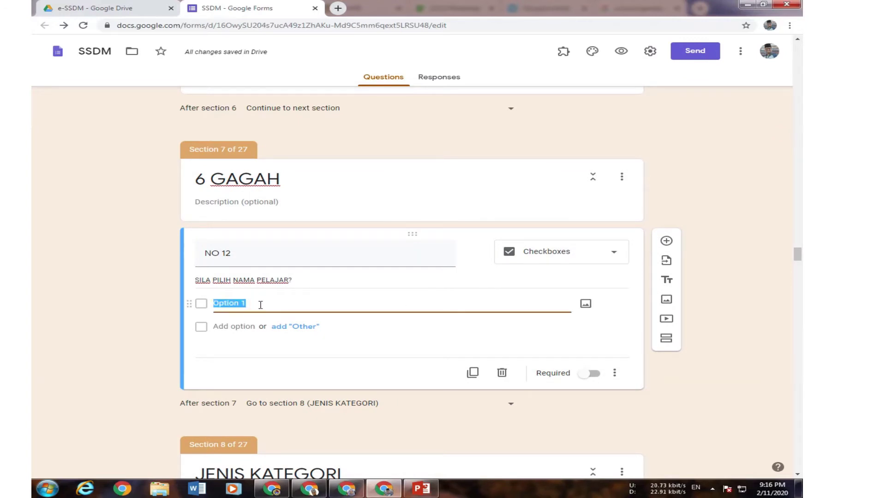
pyautogui.moveTo(286, 303); pyautogui.dragTo(214, 304)
# Review the class sections from 6 GAGAH back to the class options in question NO 3 of section 1
pyautogui.scroll(-4, 258, 411)
pyautogui.scroll(20, 332, 371)
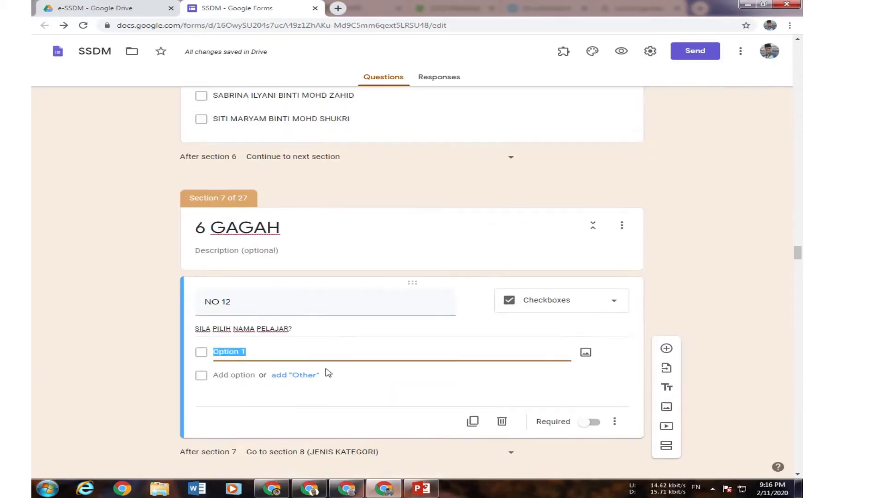
pyautogui.scroll(12, 333, 371)
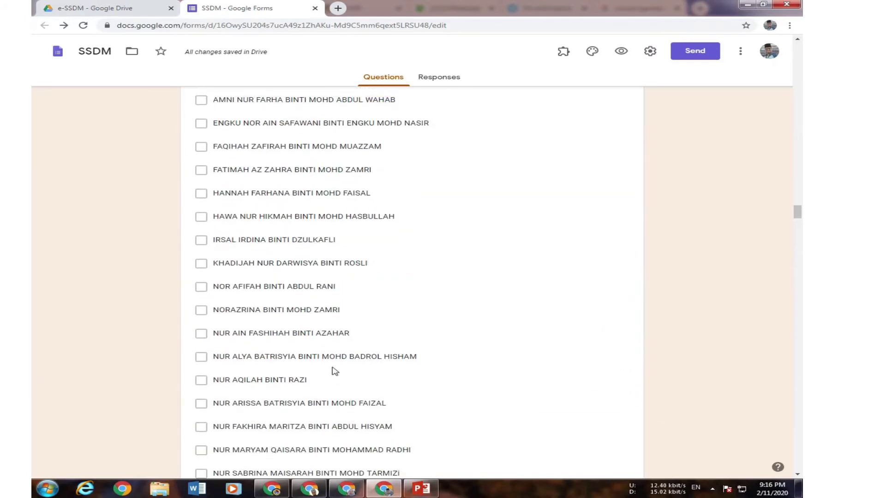
pyautogui.scroll(3, 266, 245)
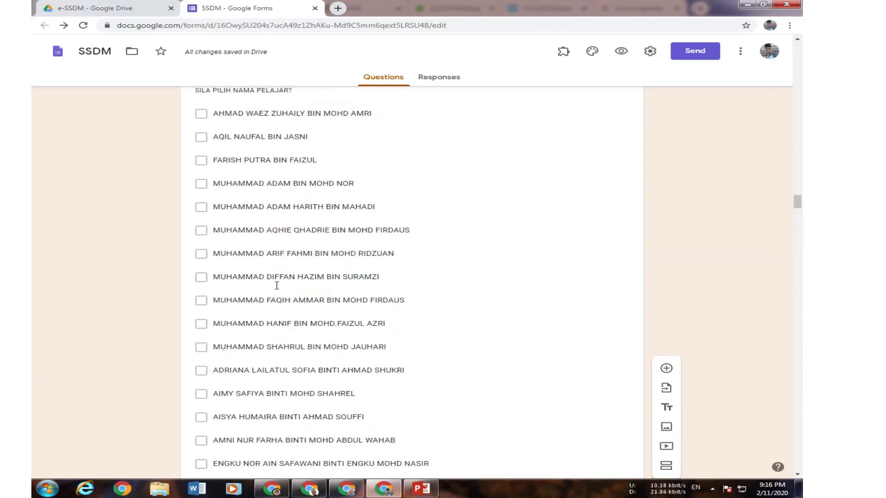
pyautogui.scroll(20, 312, 371)
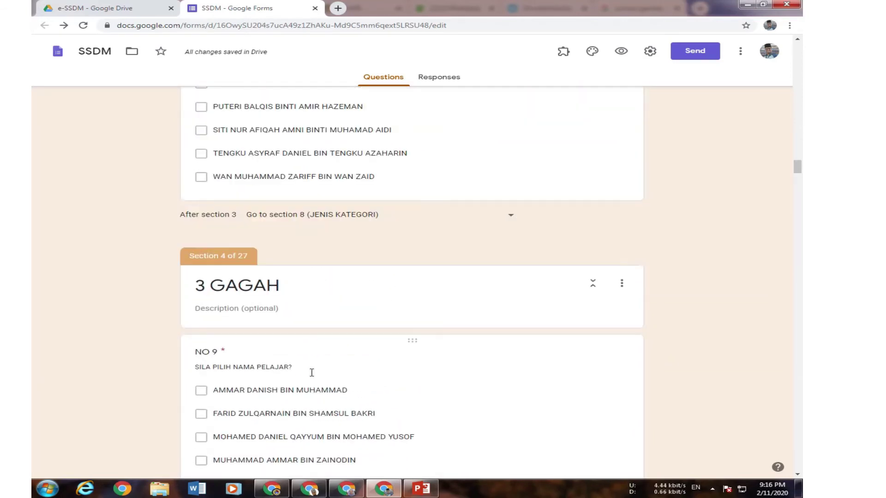
pyautogui.scroll(20, 311, 376)
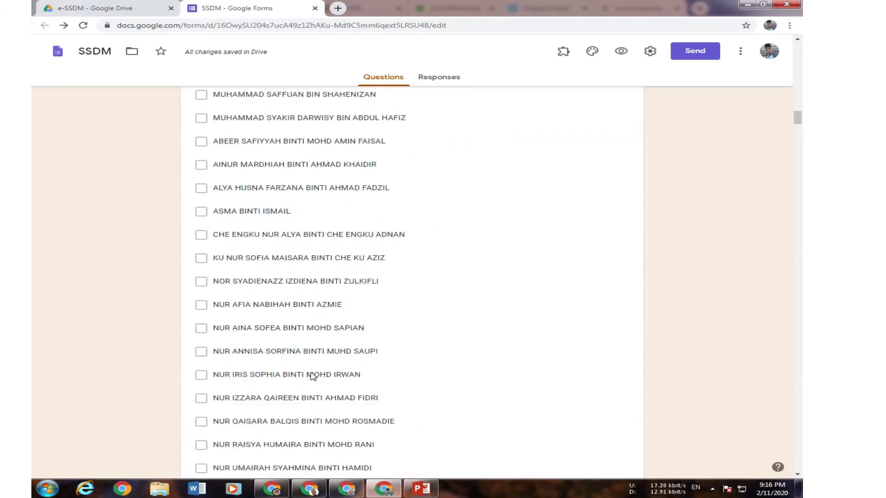
pyautogui.scroll(12, 311, 373)
pyautogui.scroll(-5, 277, 358)
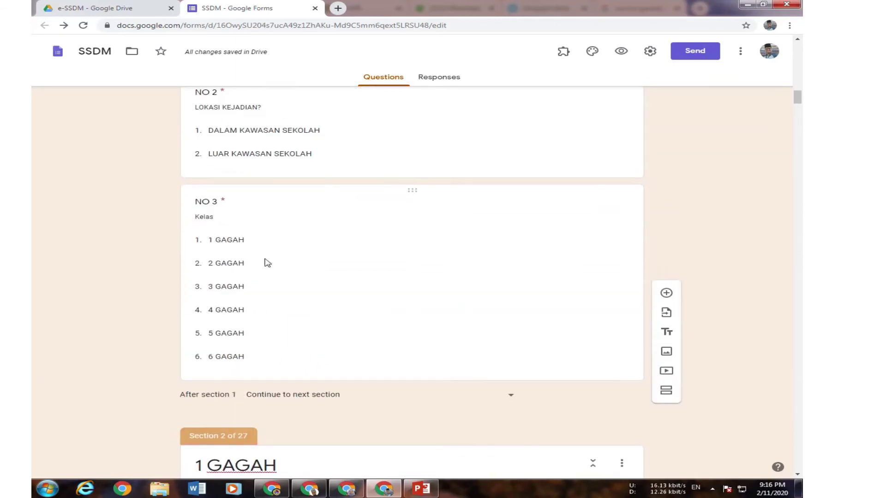
# In question NO 3, route the 3 GAGAH class option to section 4 (3 GAGAH)
pyautogui.click(253, 236)
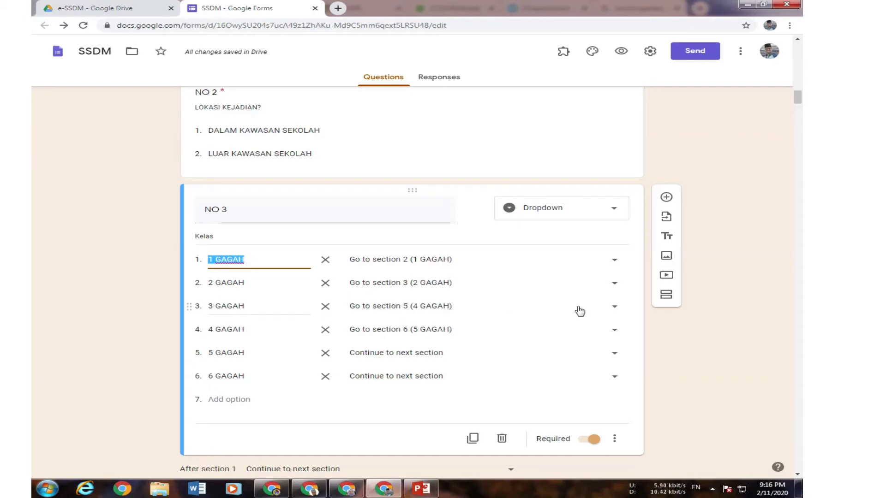
pyautogui.click(614, 307)
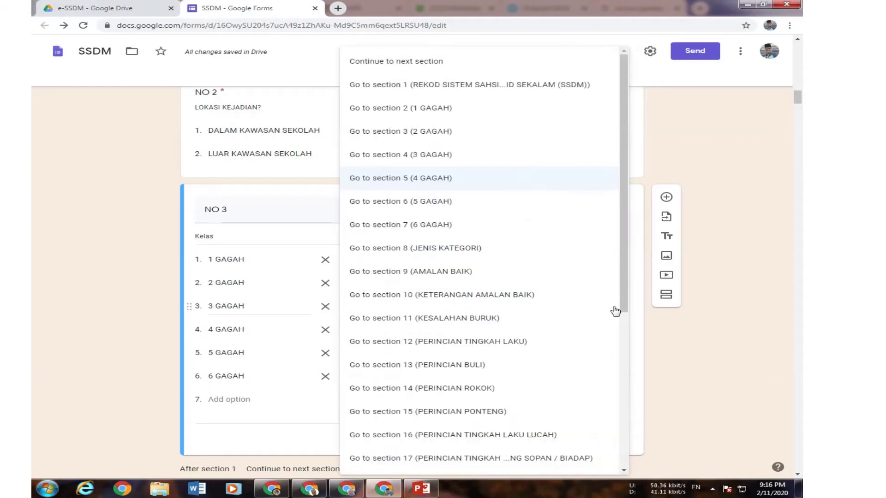
pyautogui.click(451, 157)
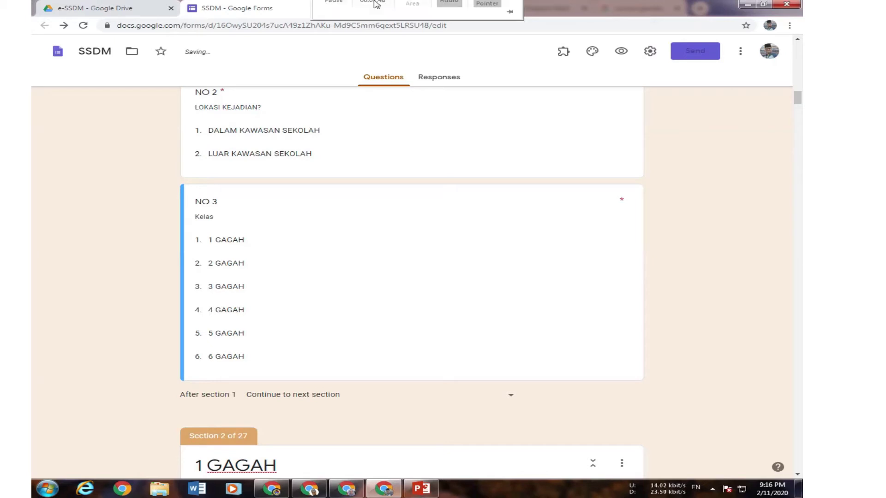
pyautogui.click(584, 299)
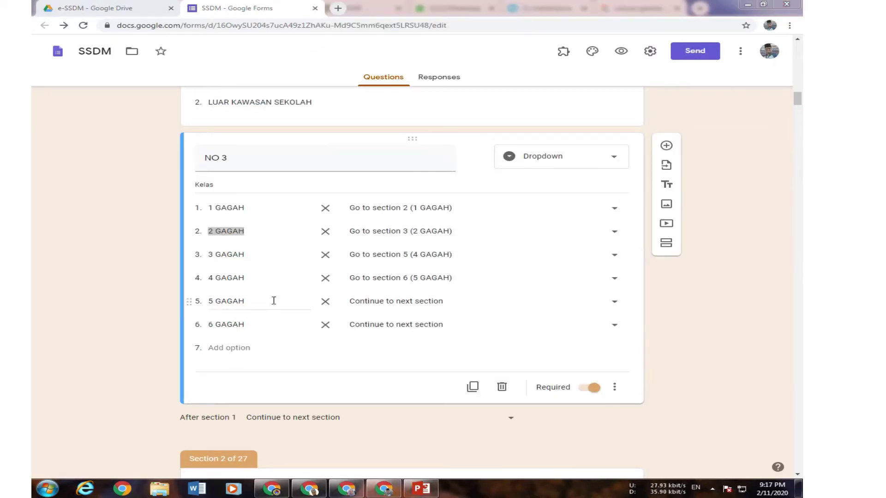
pyautogui.click(613, 255)
pyautogui.click(616, 249)
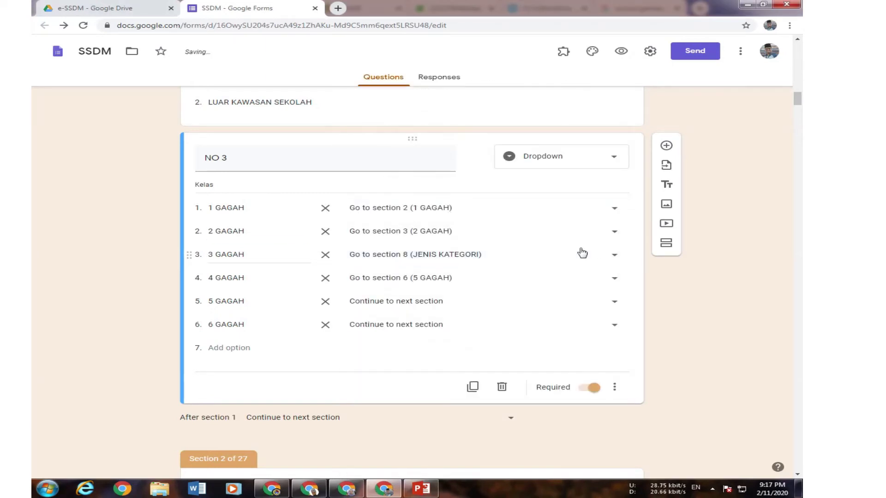
pyautogui.click(618, 262)
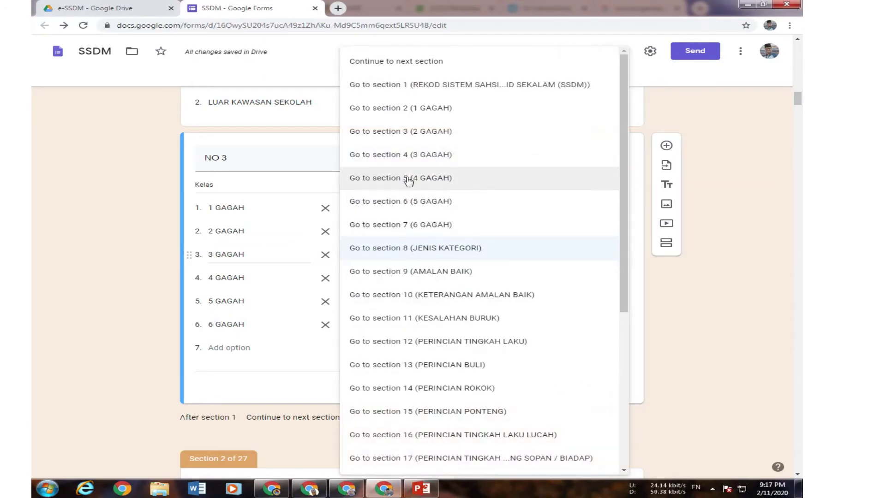
pyautogui.press('Escape')
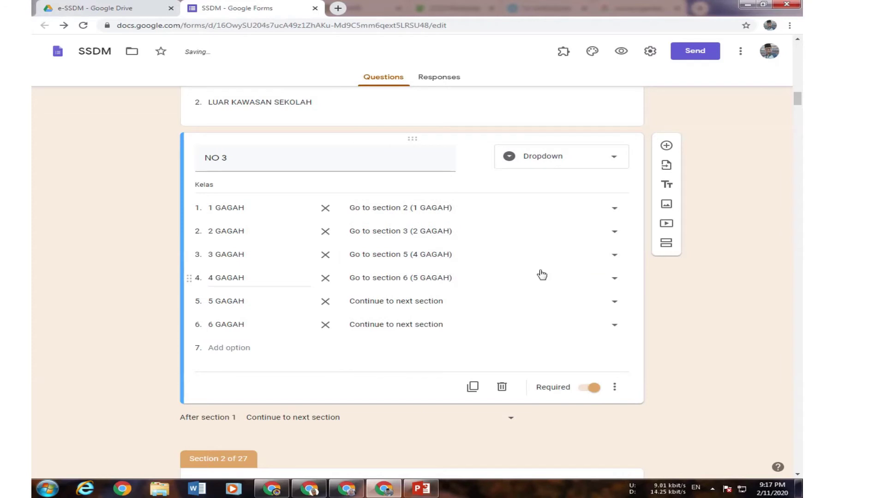
pyautogui.click(615, 256)
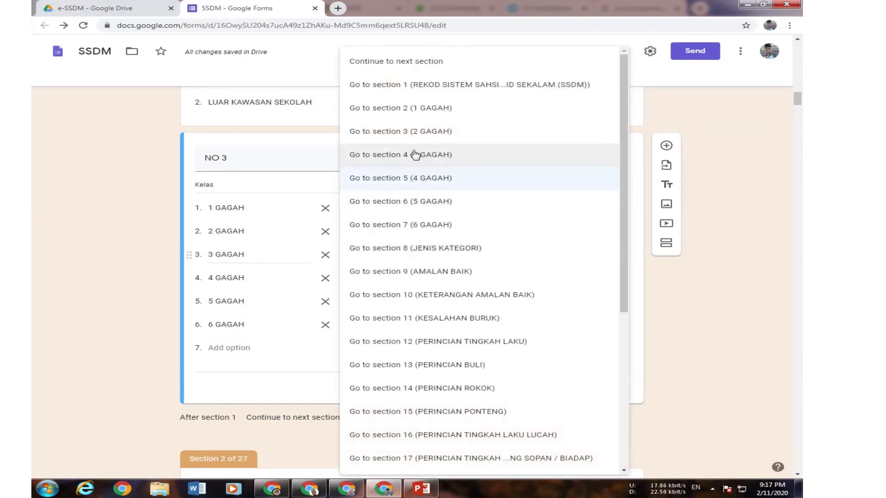
pyautogui.press('Return')
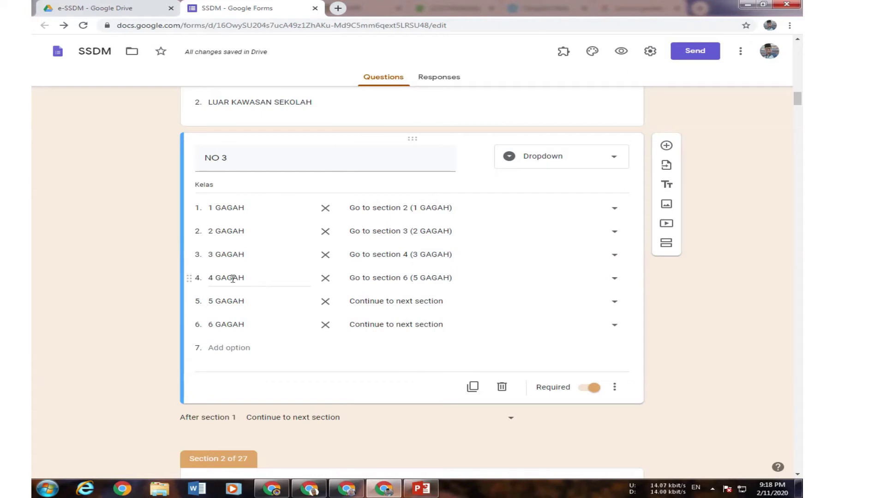
# Route the 4 GAGAH, 5 GAGAH and 6 GAGAH options of question NO 3 to sections 5, 6 and 7 respectively
pyautogui.click(613, 280)
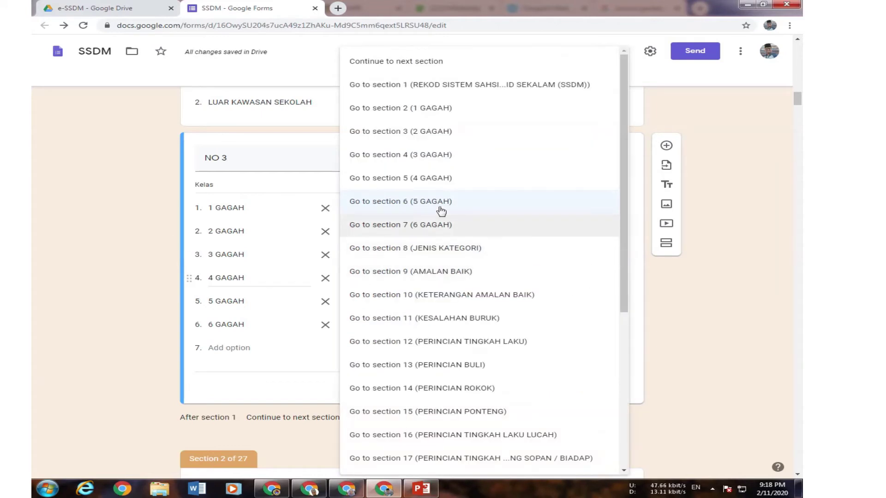
pyautogui.click(431, 184)
pyautogui.click(615, 305)
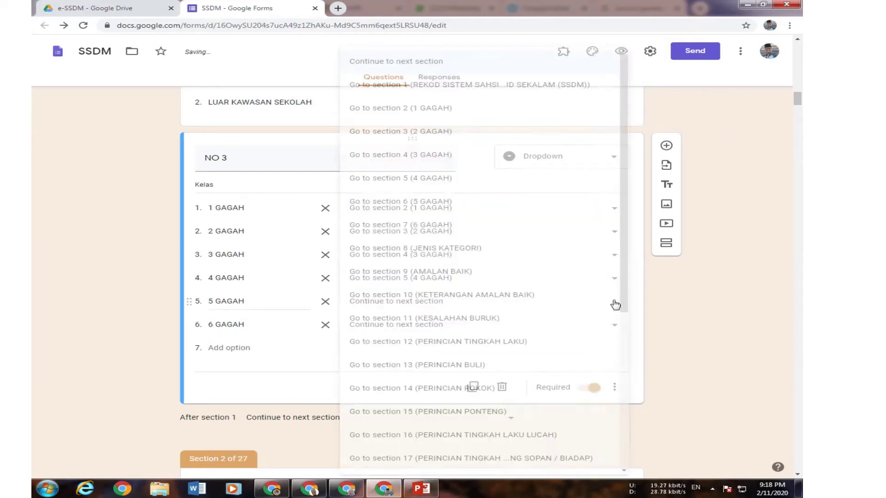
pyautogui.click(480, 202)
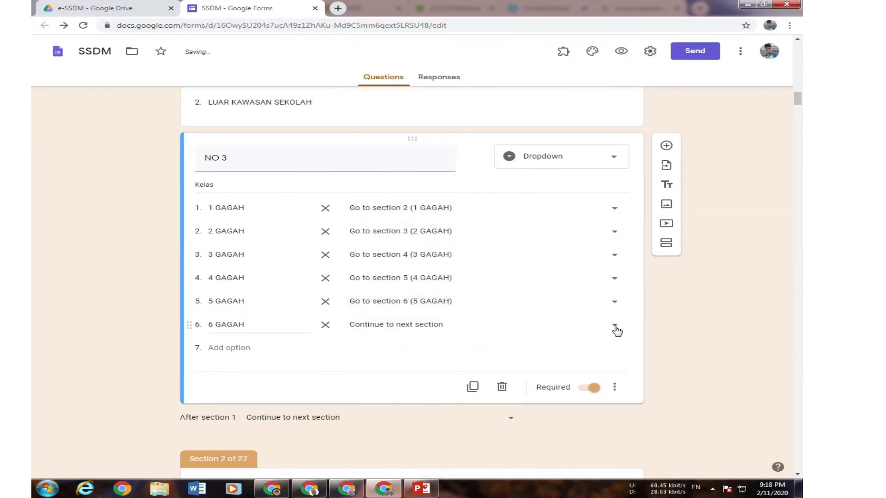
pyautogui.click(614, 329)
pyautogui.click(400, 224)
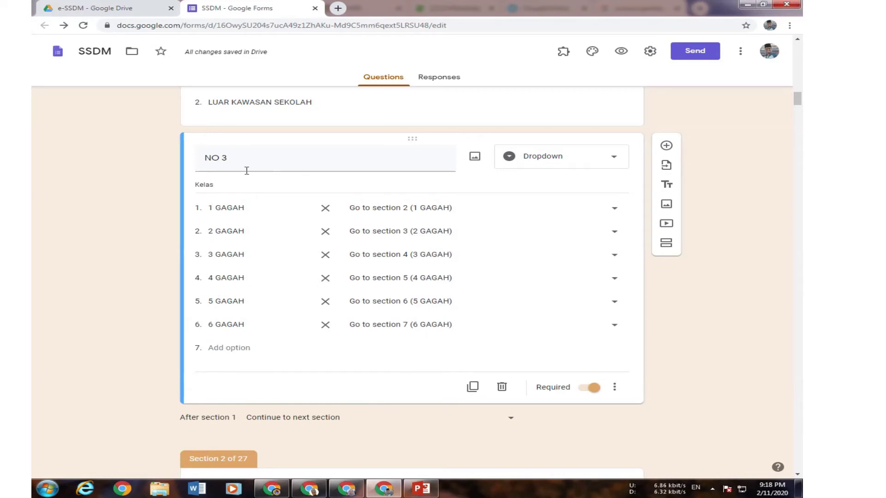
# Review questions NO 2 and NO 3 in section 1 and the student name list of question NO 7 in 1 GAGAH
pyautogui.click(239, 249)
pyautogui.scroll(3, 320, 224)
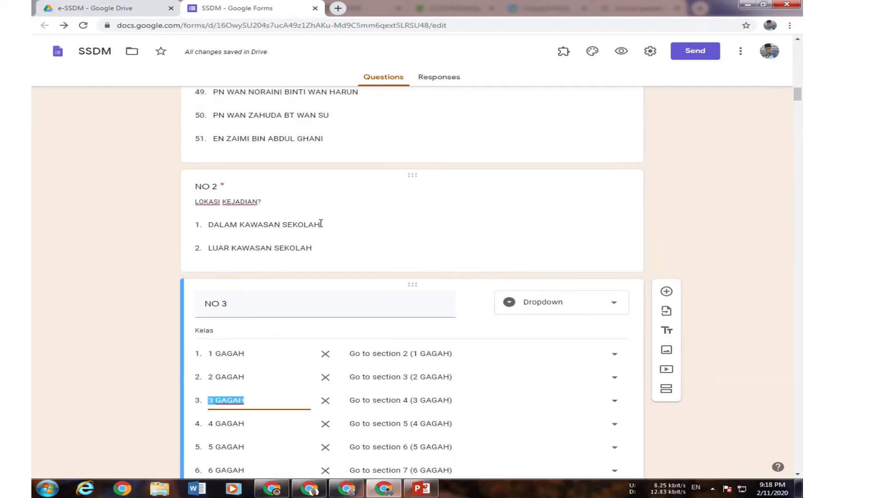
pyautogui.click(321, 224)
pyautogui.scroll(-5, 313, 334)
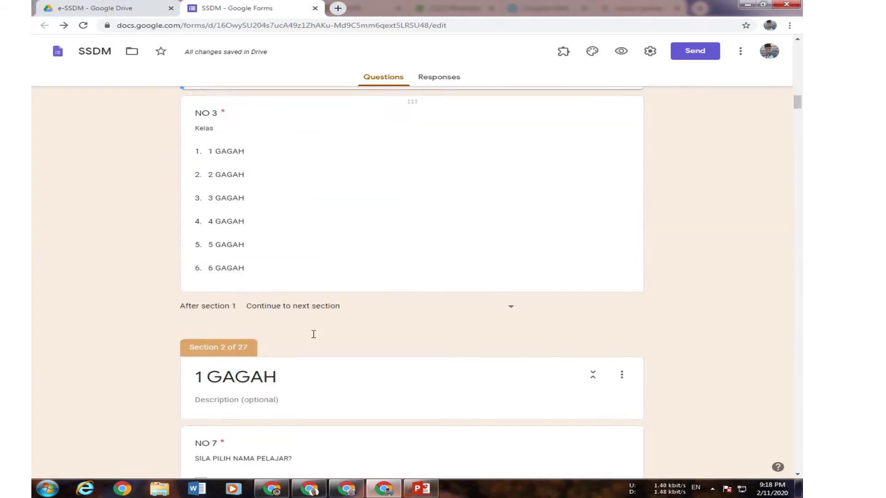
pyautogui.scroll(-4, 313, 334)
pyautogui.scroll(4, 270, 269)
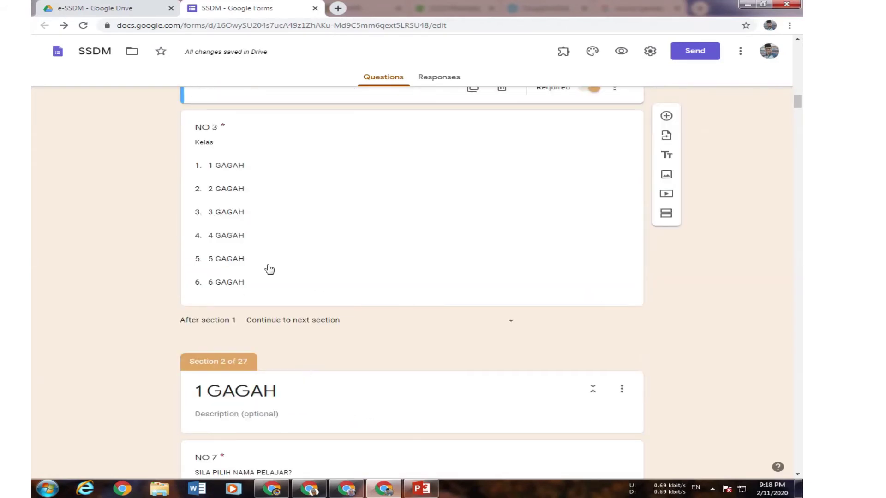
pyautogui.scroll(-3, 322, 360)
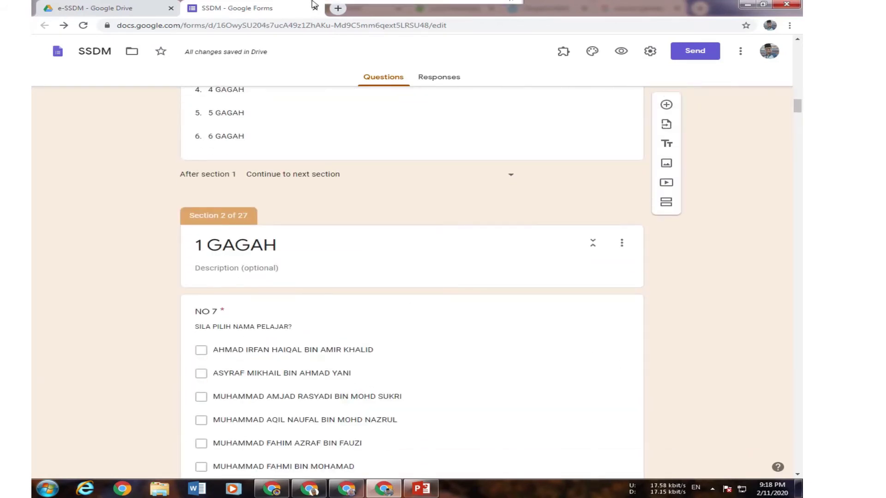
pyautogui.scroll(-1, 262, 368)
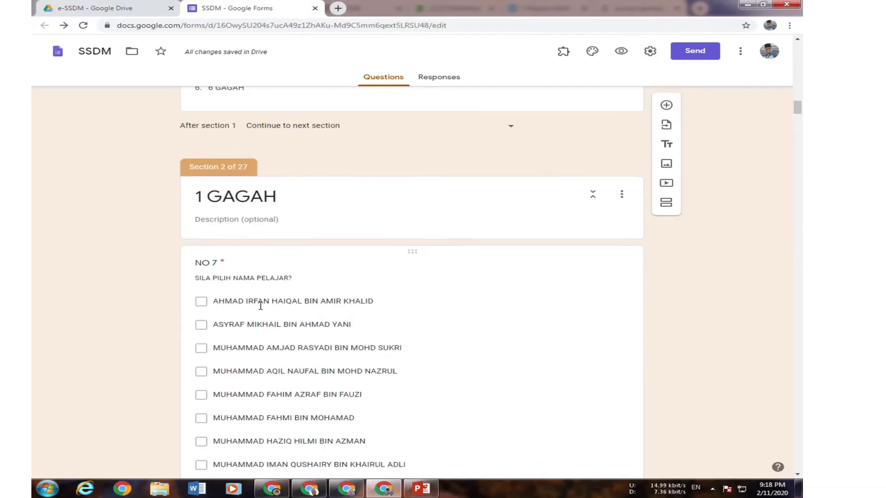
pyautogui.click(360, 312)
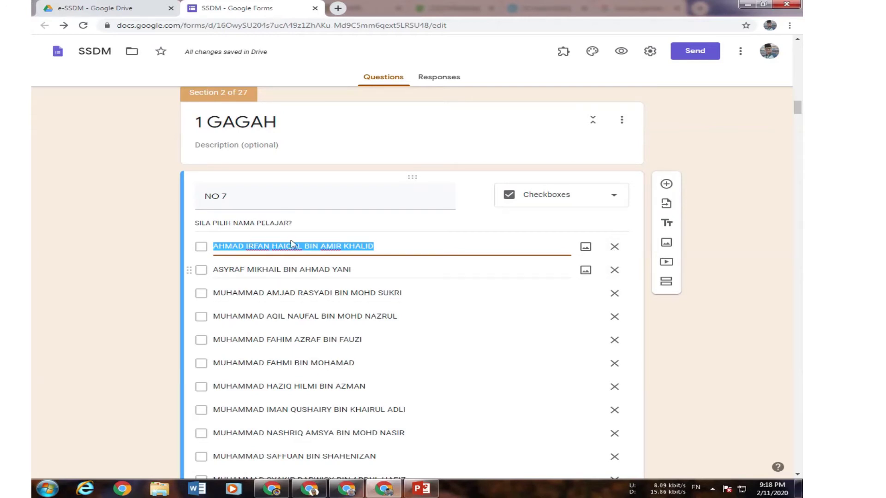
pyautogui.click(712, 220)
# Look through the form from the first class sections down to JENIS KATEGORI and AMALAN BAIK
pyautogui.scroll(-20, 583, 247)
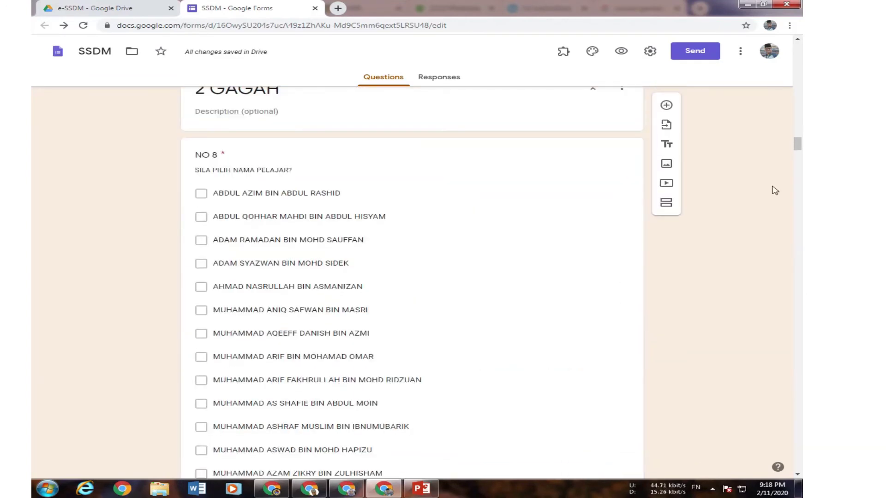
pyautogui.moveTo(797, 144); pyautogui.dragTo(802, 113)
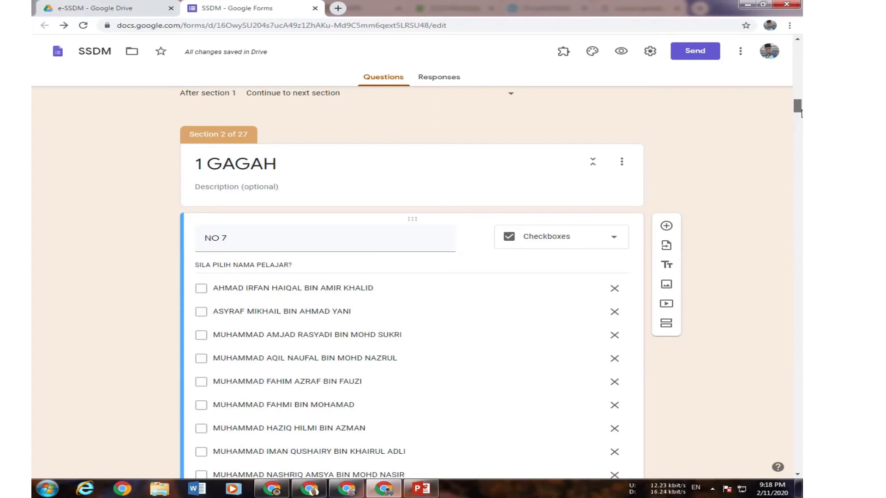
pyautogui.moveTo(801, 114); pyautogui.dragTo(802, 289)
pyautogui.scroll(5, 490, 321)
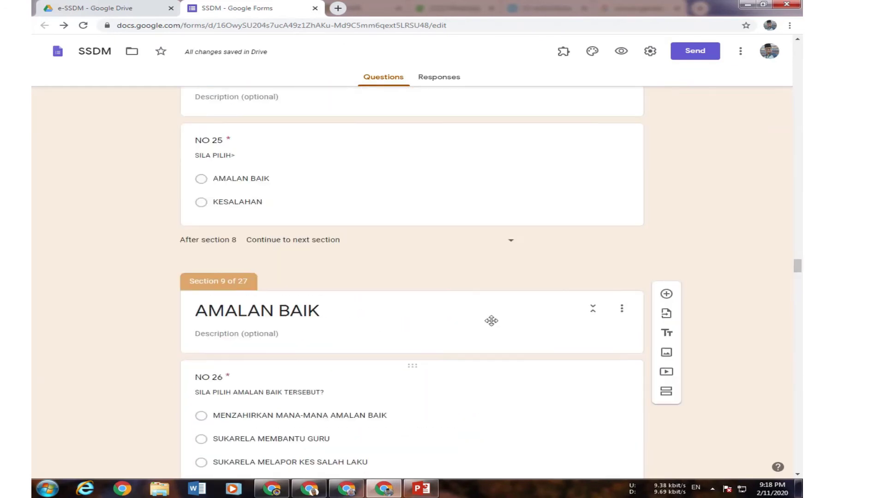
pyautogui.scroll(-3, 447, 333)
# Check where each class section leads, from 6 GAGAH back to 1 GAGAH and down again to the end of 3 GAGAH
pyautogui.scroll(10, 447, 332)
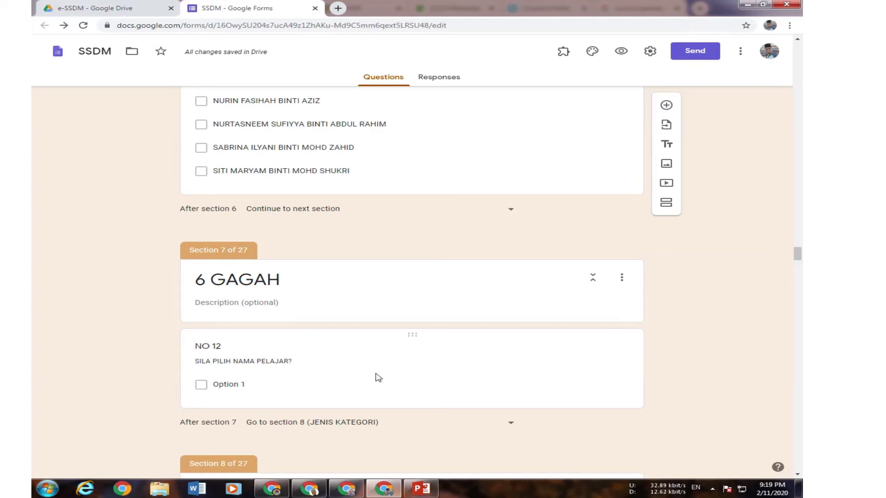
pyautogui.scroll(7, 381, 385)
pyautogui.scroll(-6, 382, 386)
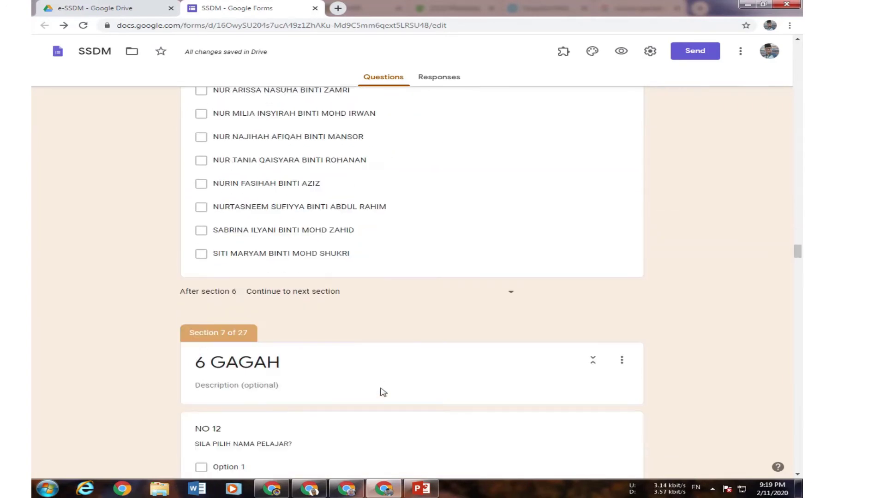
pyautogui.scroll(20, 342, 415)
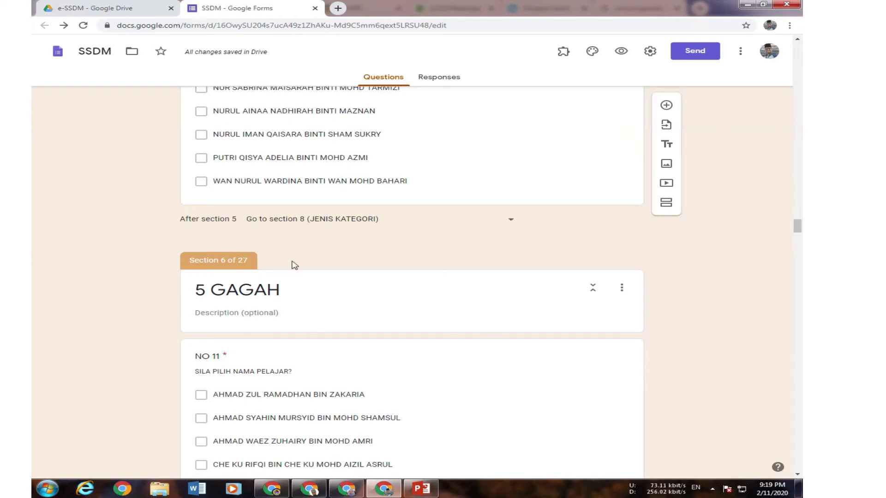
pyautogui.scroll(20, 369, 397)
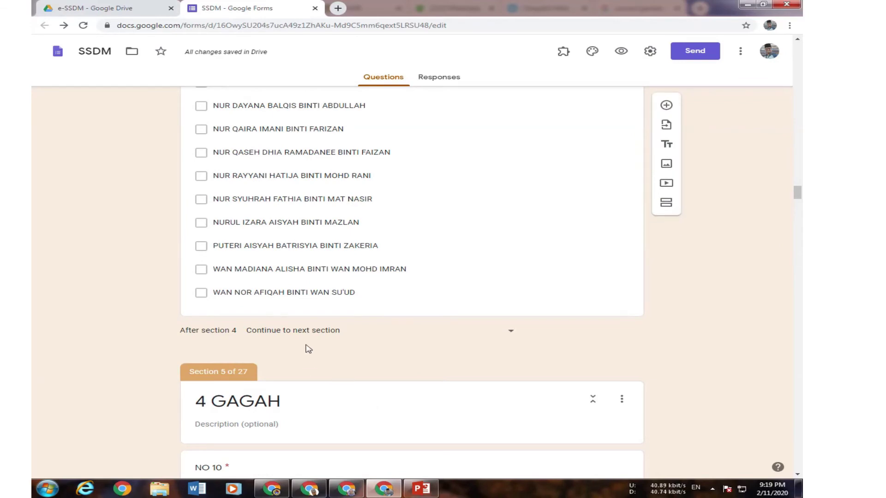
pyautogui.scroll(20, 421, 395)
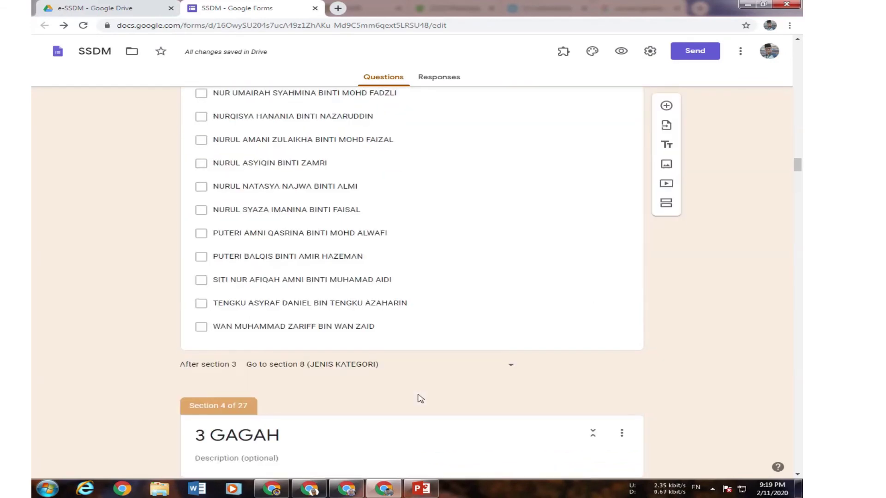
pyautogui.scroll(20, 421, 398)
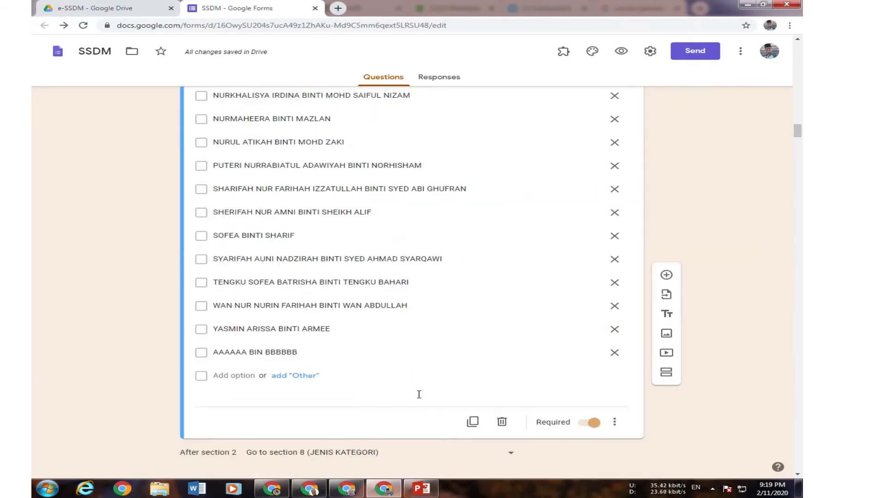
pyautogui.scroll(12, 355, 392)
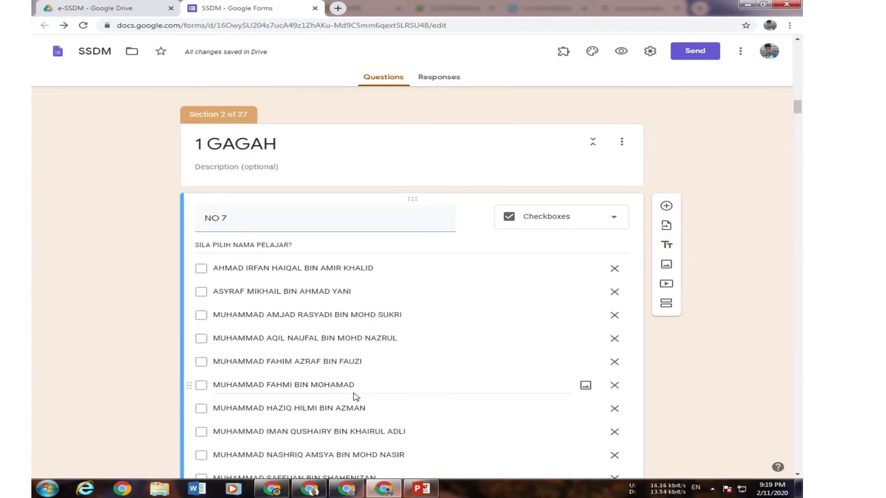
pyautogui.scroll(-20, 336, 323)
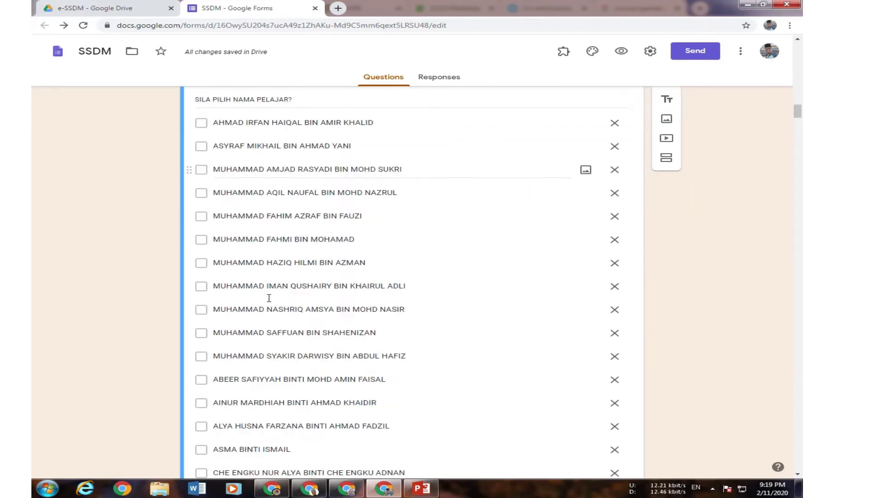
pyautogui.scroll(-6, 336, 324)
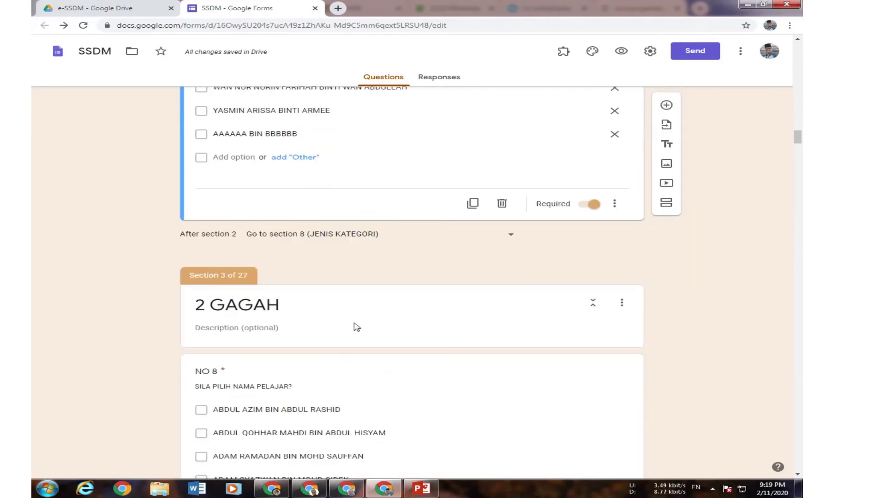
pyautogui.scroll(-20, 356, 327)
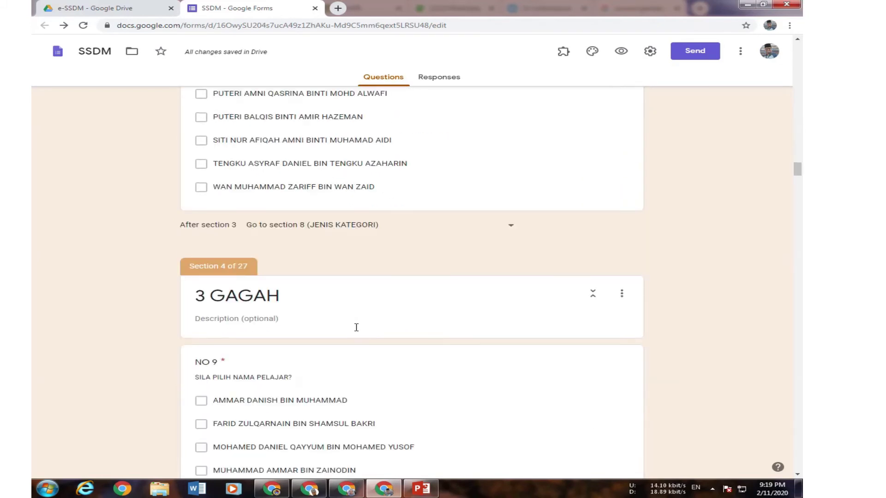
pyautogui.scroll(-20, 495, 222)
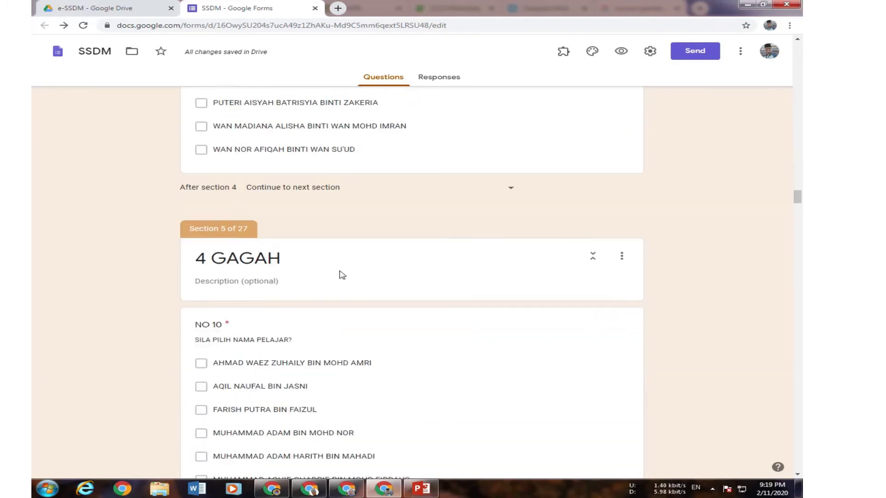
# Set the navigation after section 4 (3 GAGAH) to go to section 8 (JENIS KATEGORI)
pyautogui.click(511, 188)
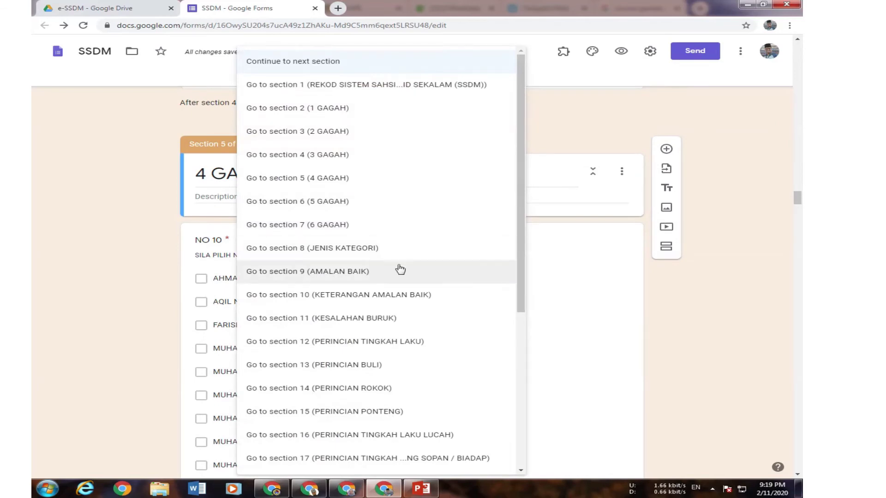
pyautogui.press('Return')
pyautogui.scroll(-15, 462, 323)
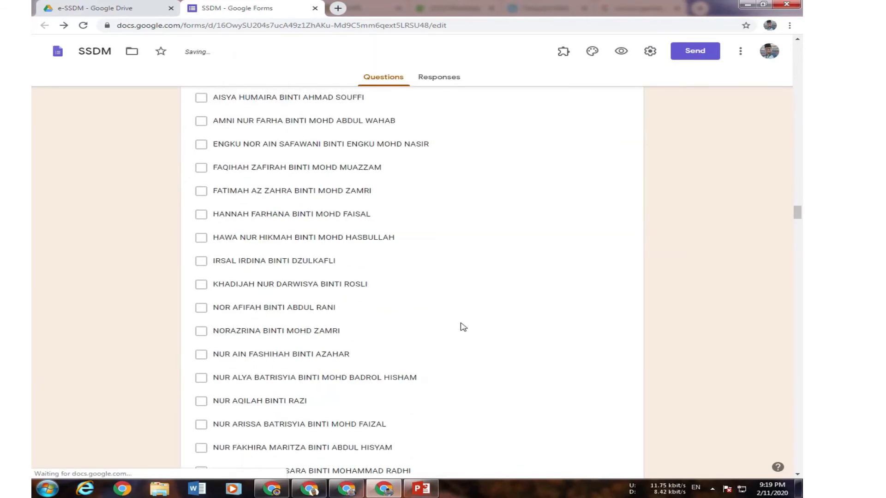
# Set the navigation after section 6 (5 GAGAH) to go to section 8 (JENIS KATEGORI)
pyautogui.scroll(-15, 470, 314)
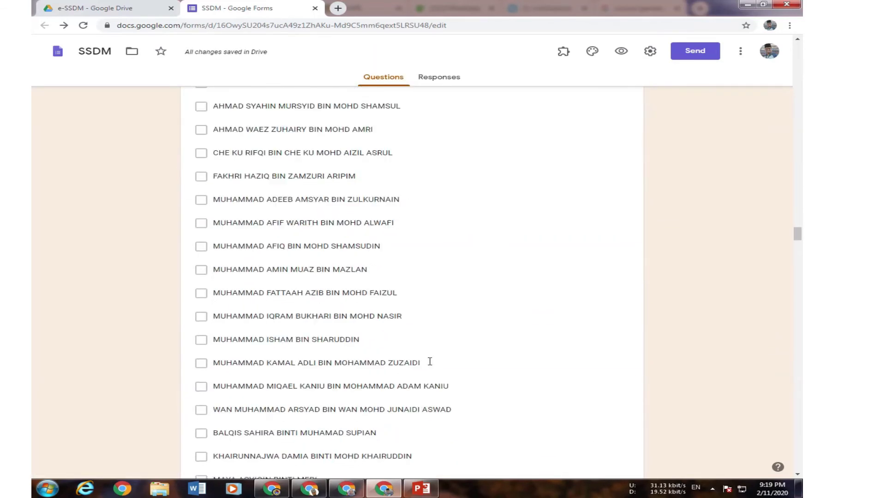
pyautogui.click(508, 274)
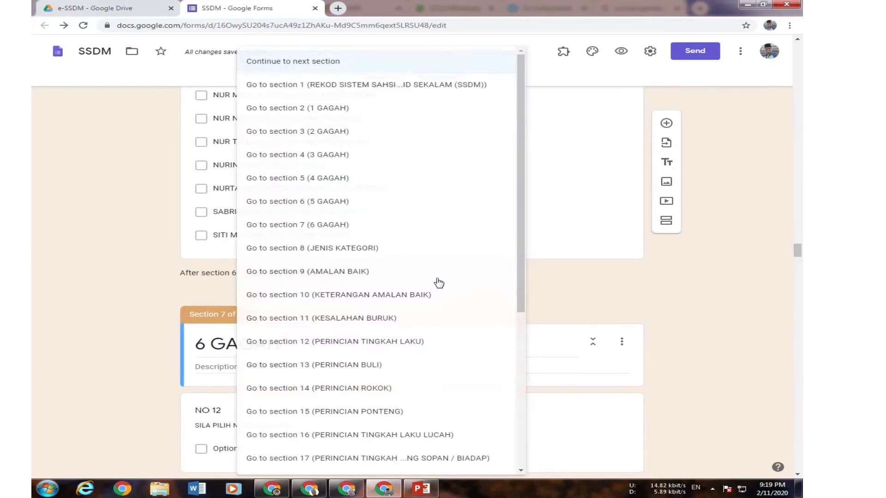
pyautogui.press('Return')
pyautogui.scroll(-8, 415, 352)
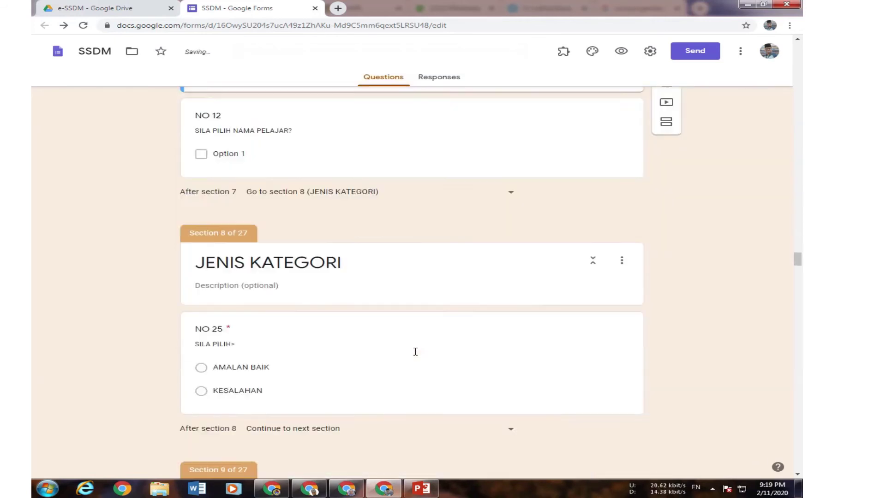
pyautogui.scroll(3, 397, 273)
pyautogui.scroll(3, 372, 290)
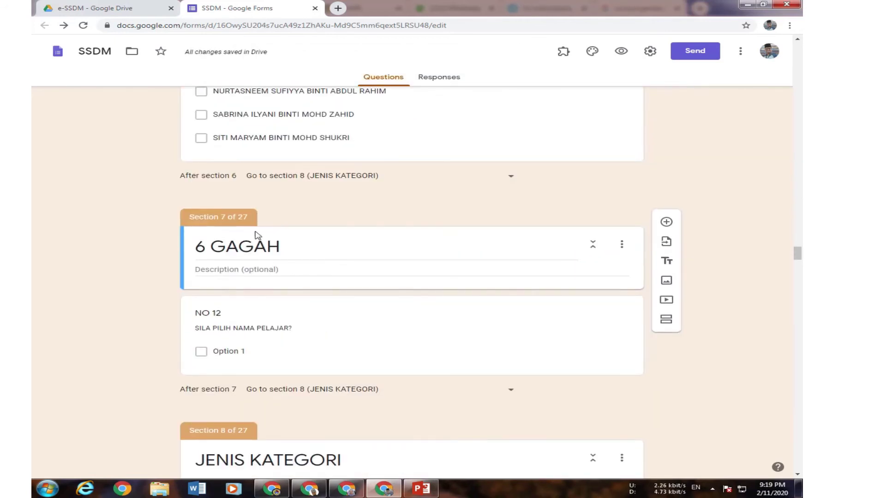
# Review the form from the reporting teacher list in NO 1 through the class question NO 3 and the class sections to 5 GAGAH
pyautogui.moveTo(798, 254); pyautogui.dragTo(798, 78)
pyautogui.scroll(10, 409, 249)
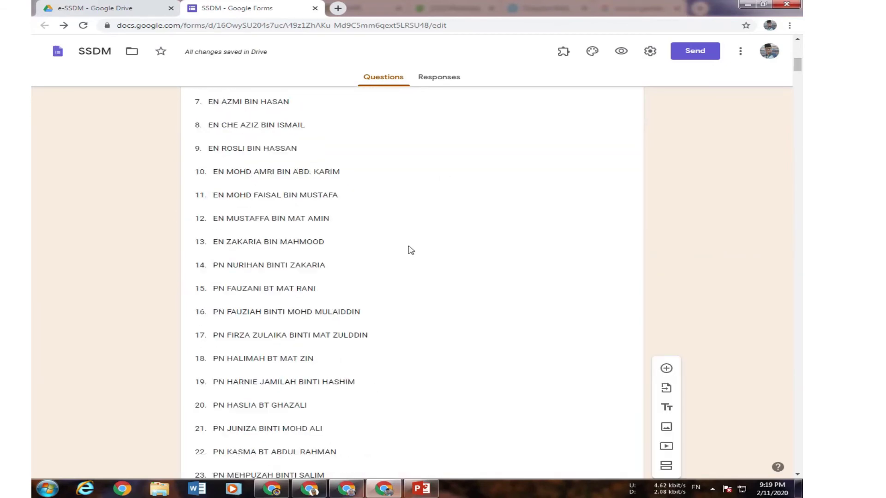
pyautogui.scroll(-2, 316, 412)
pyautogui.scroll(-4, 316, 412)
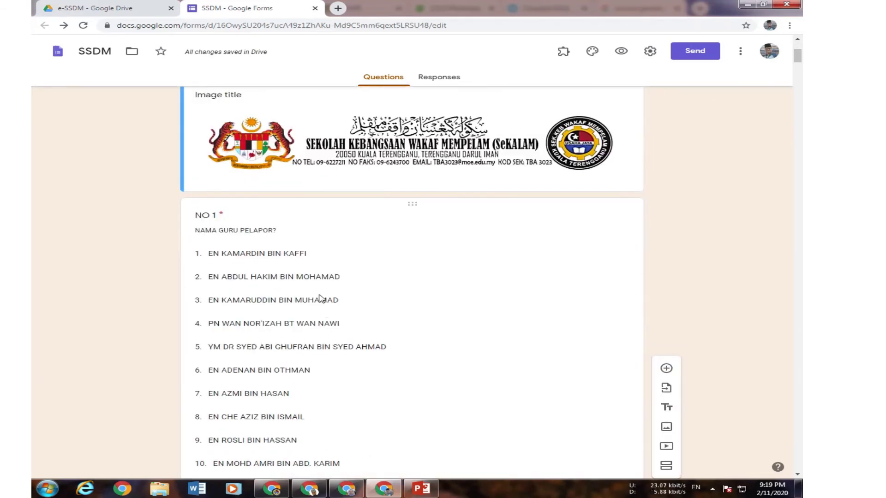
pyautogui.scroll(-19, 323, 307)
pyautogui.scroll(-9, 323, 307)
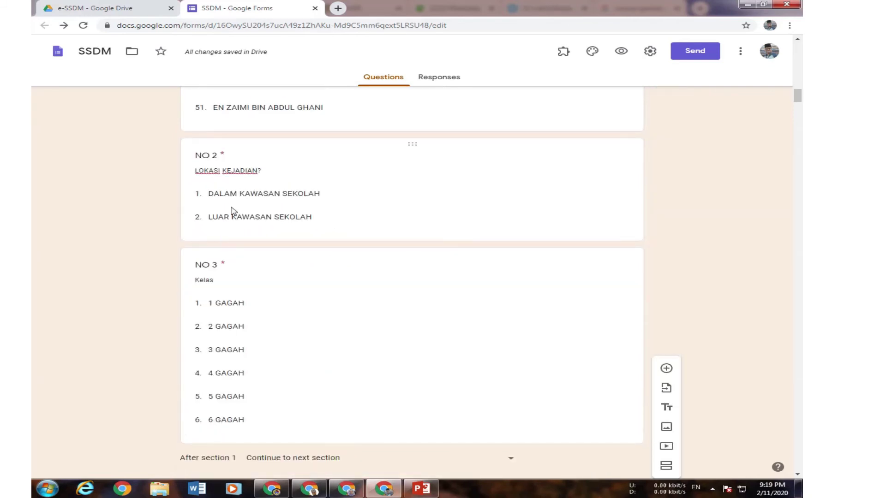
pyautogui.scroll(-3, 233, 211)
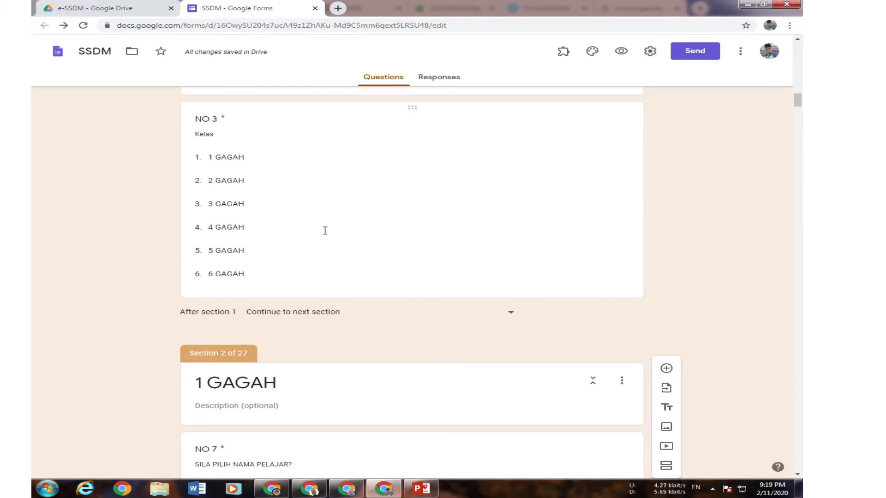
pyautogui.scroll(-20, 322, 284)
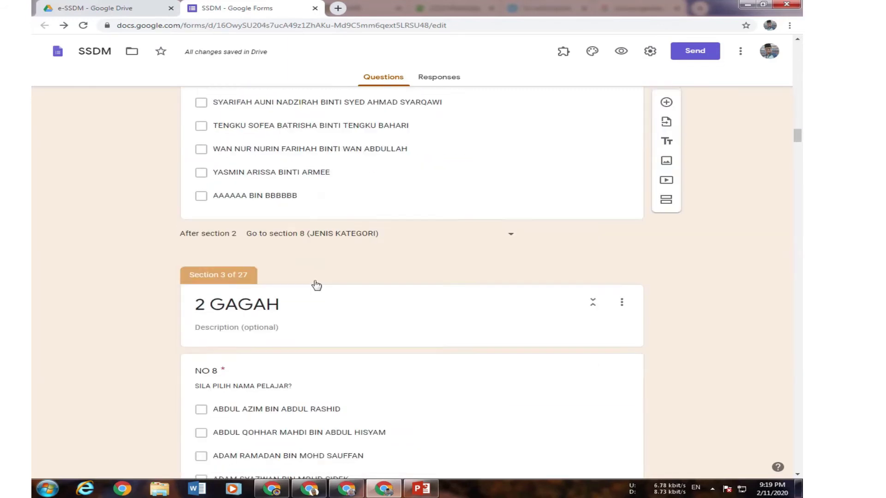
pyautogui.scroll(-20, 314, 281)
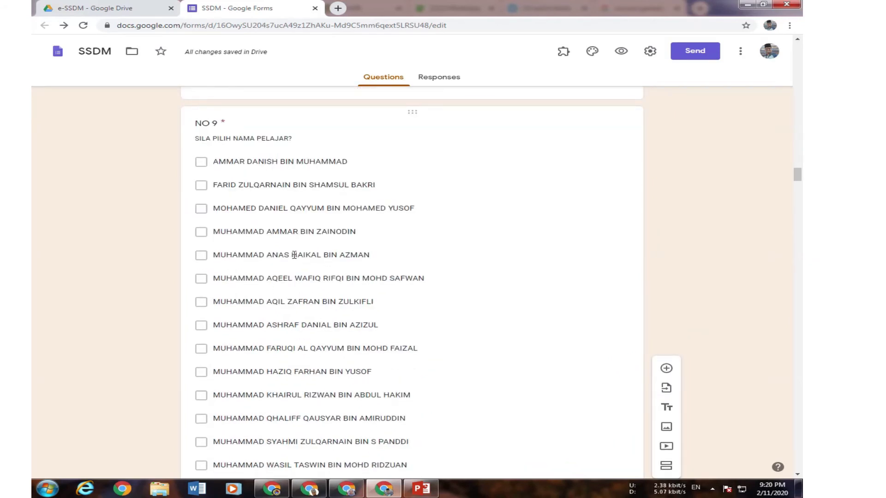
pyautogui.scroll(-12, 259, 237)
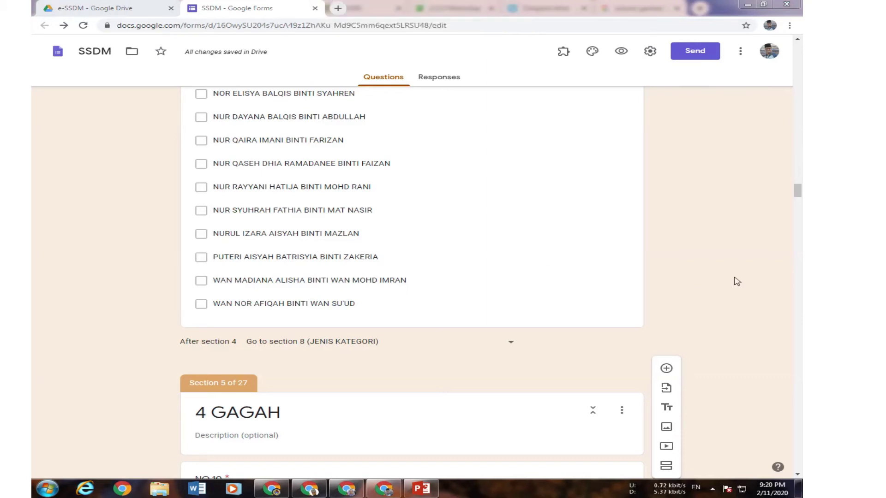
pyautogui.scroll(-20, 699, 250)
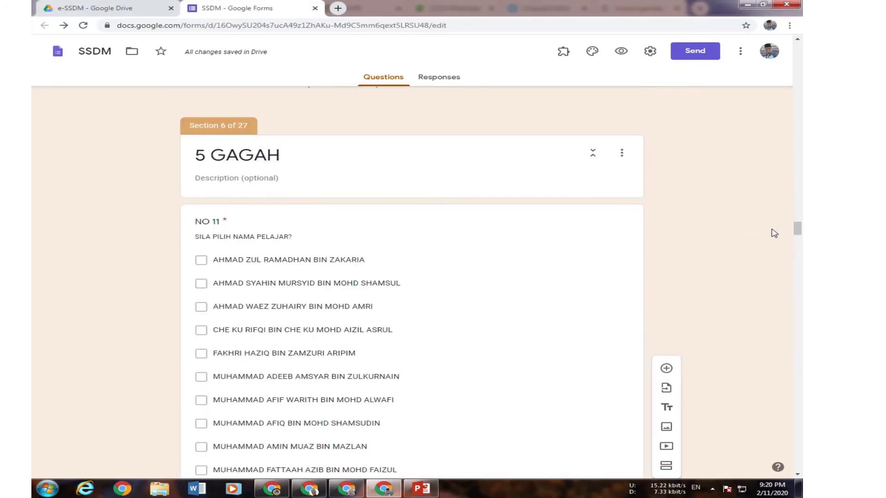
# Check which sections the AMALAN BAIK and KESALAHAN options of question NO 25 in JENIS KATEGORI lead to
pyautogui.moveTo(797, 229); pyautogui.dragTo(801, 263)
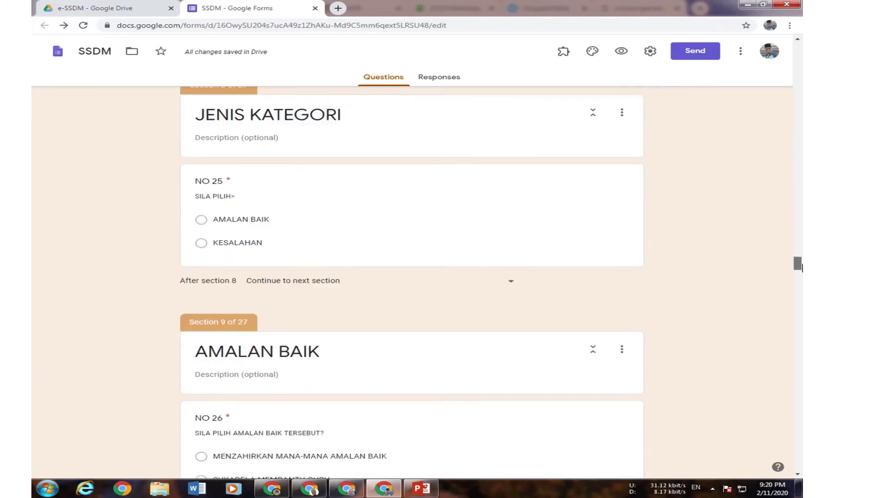
pyautogui.scroll(5, 367, 213)
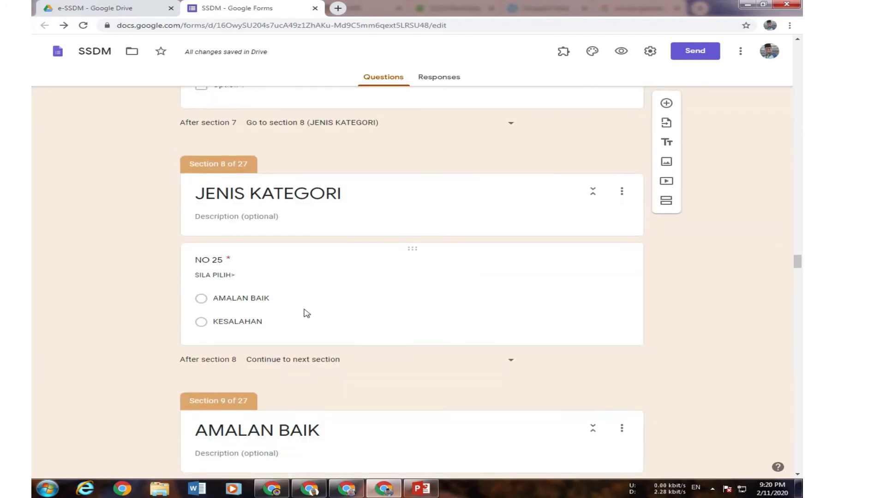
pyautogui.scroll(-4, 306, 313)
pyautogui.scroll(-1, 305, 312)
pyautogui.scroll(2, 307, 310)
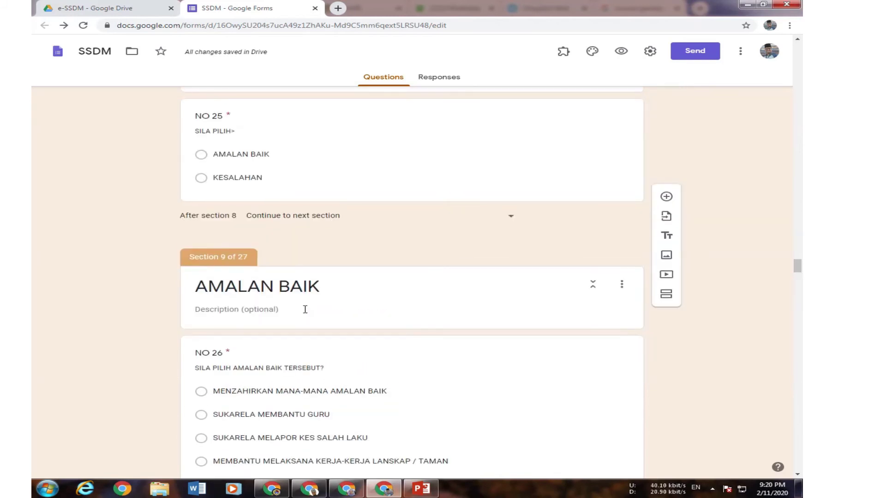
pyautogui.click(232, 154)
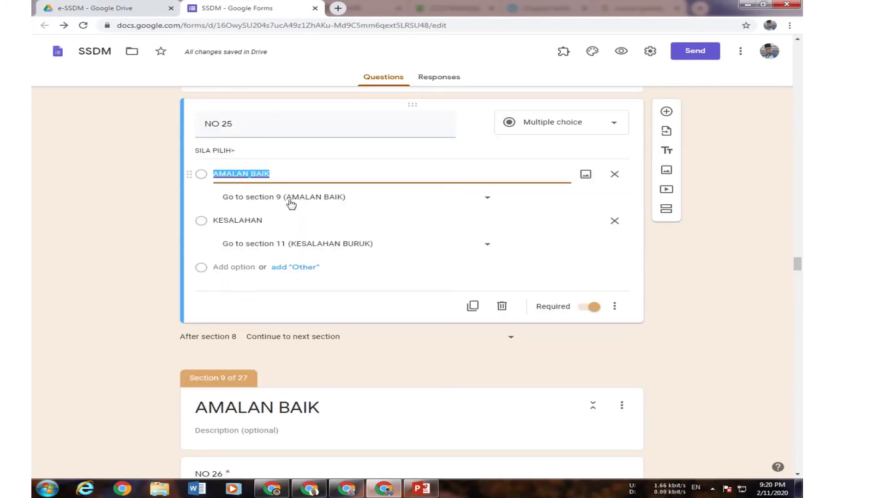
pyautogui.scroll(-8, 277, 240)
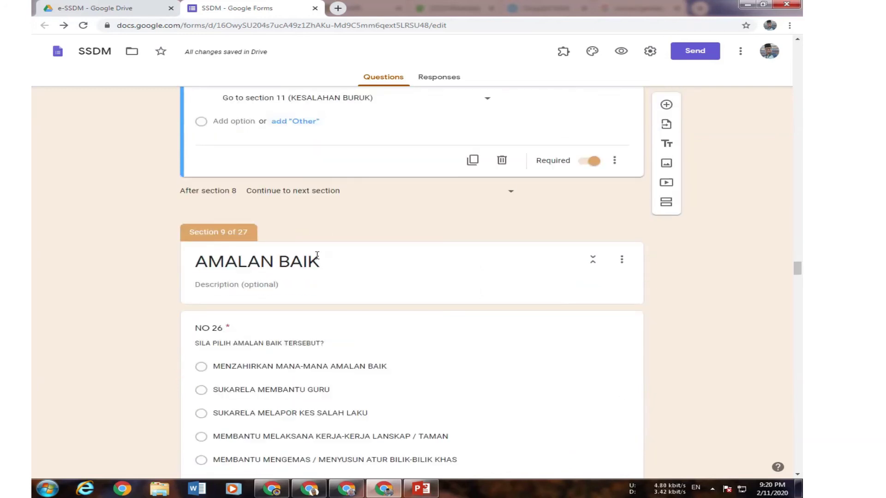
# Examine question NO 26 in AMALAN BAIK and where sections 9 and 10 lead
pyautogui.click(277, 219)
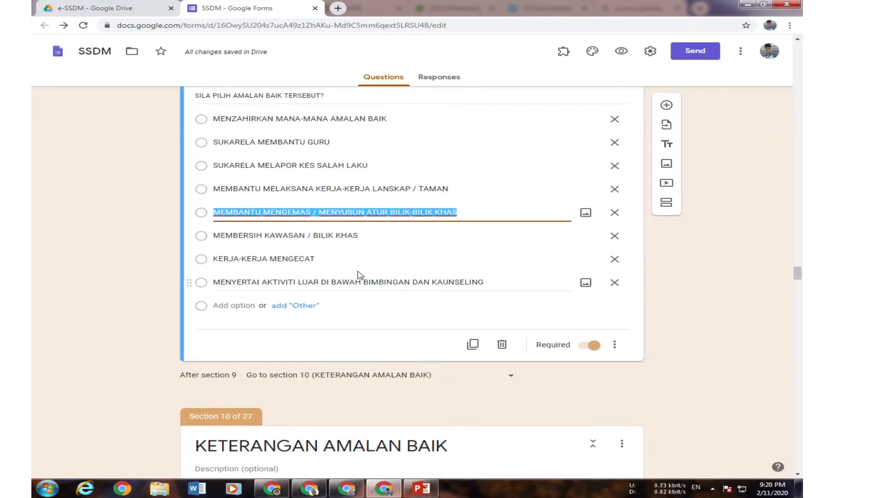
pyautogui.scroll(-8, 360, 274)
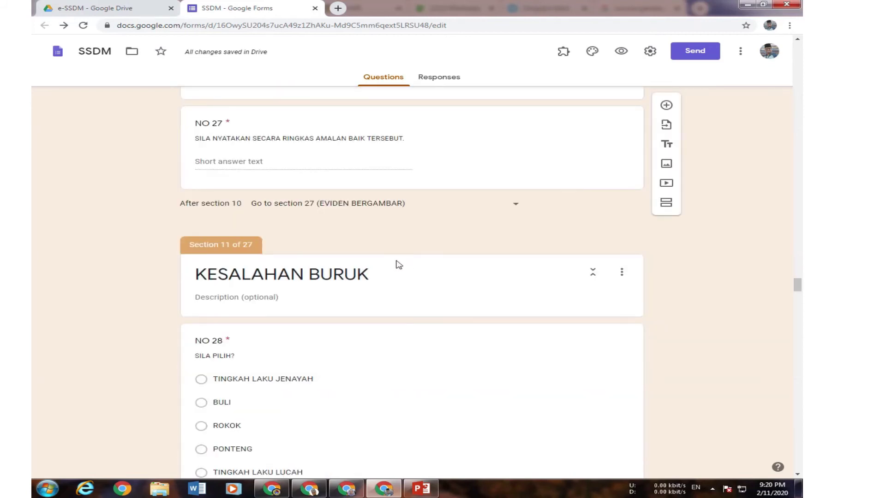
pyautogui.scroll(3, 395, 262)
pyautogui.scroll(-3, 395, 260)
pyautogui.scroll(20, 277, 286)
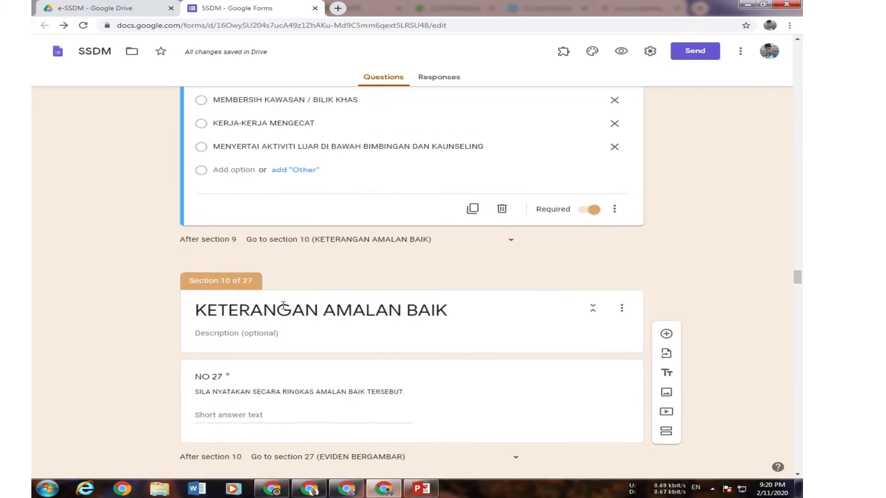
# Recheck the destination of the KESALAHAN option in question NO 25 and compare it with the AMALAN BAIK section
pyautogui.click(264, 323)
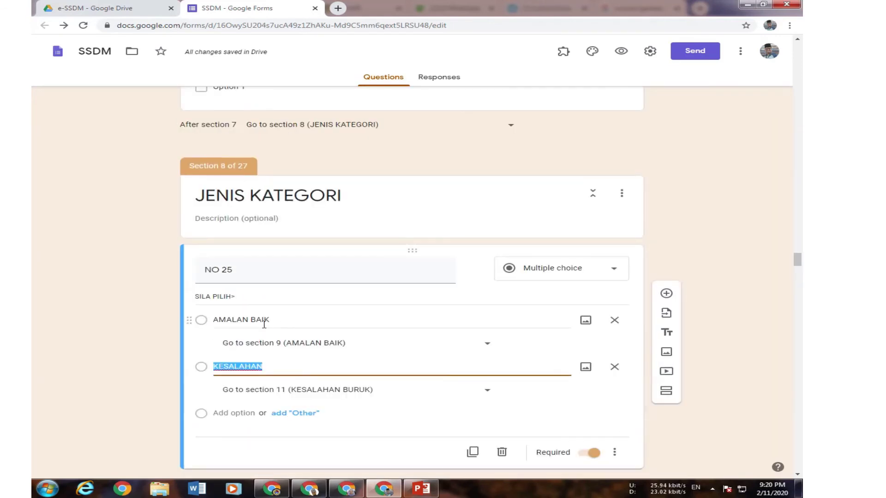
pyautogui.scroll(-20, 441, 361)
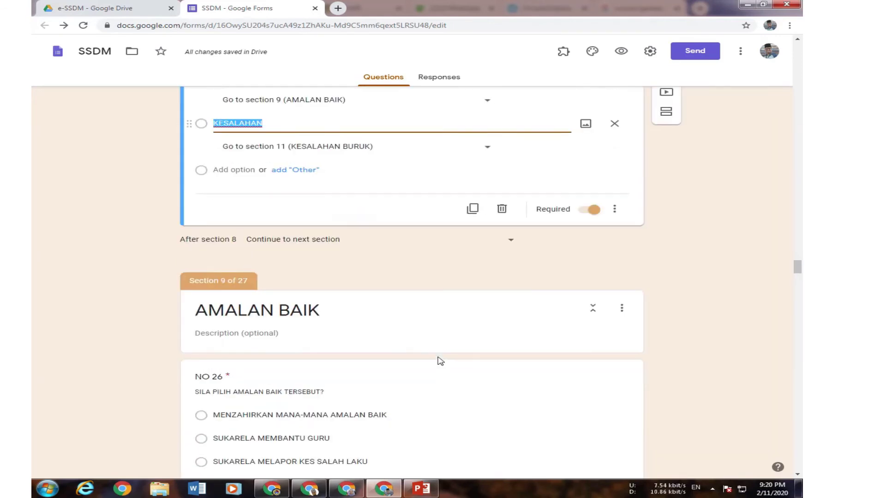
pyautogui.scroll(18, 441, 361)
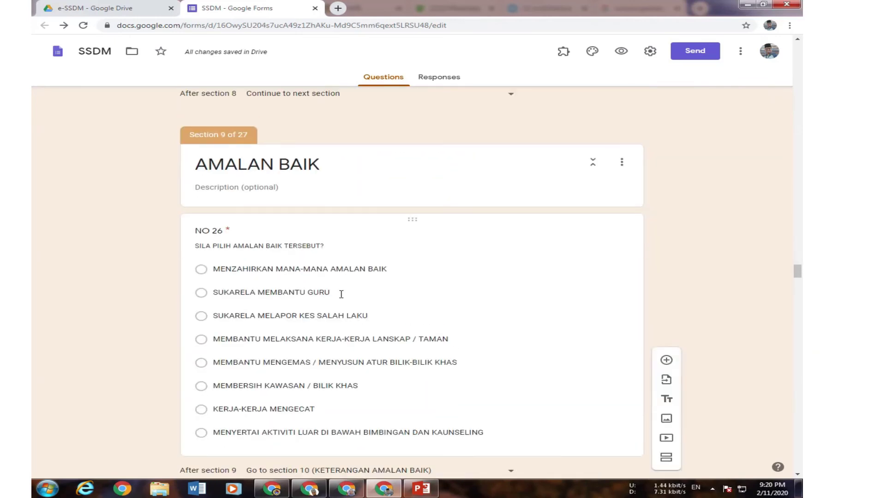
# Check which detail section each misconduct option of question NO 28 in KESALAHAN BURUK leads to
pyautogui.scroll(-20, 343, 300)
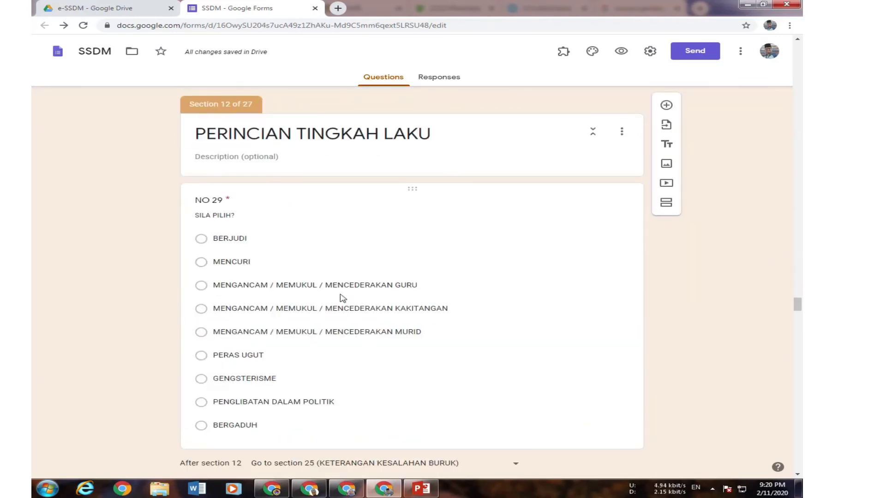
pyautogui.scroll(12, 341, 295)
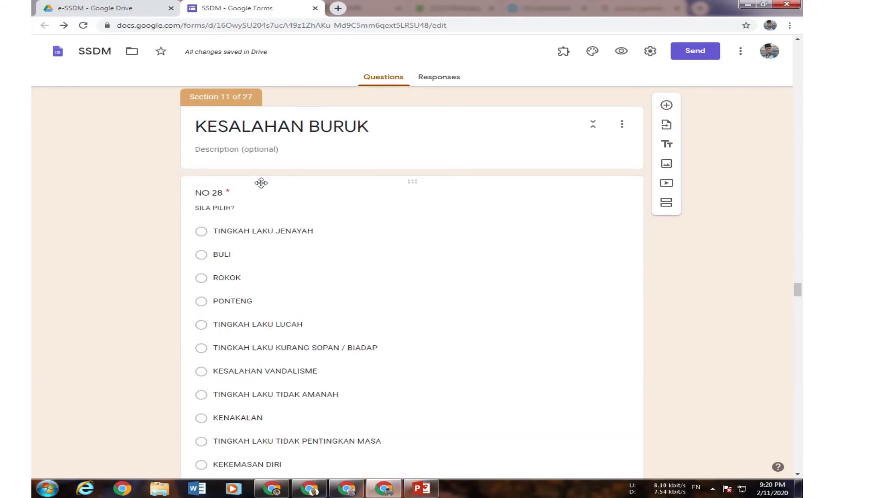
pyautogui.click(278, 230)
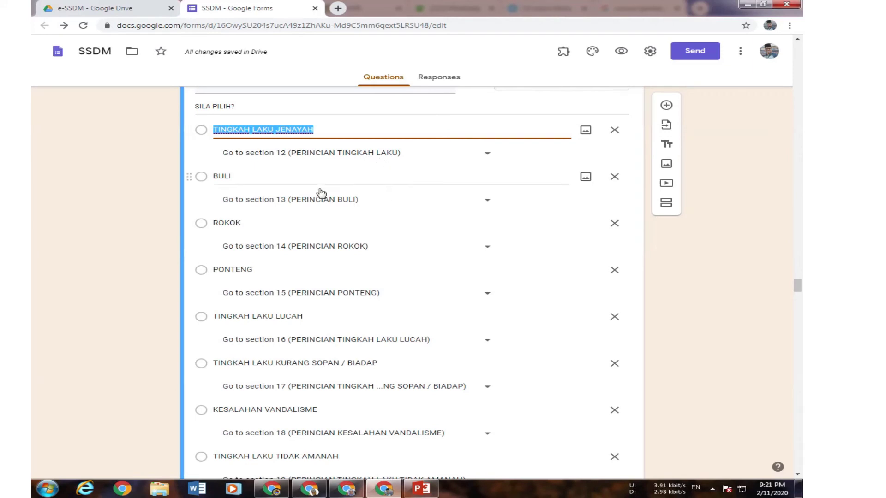
pyautogui.scroll(-10, 370, 259)
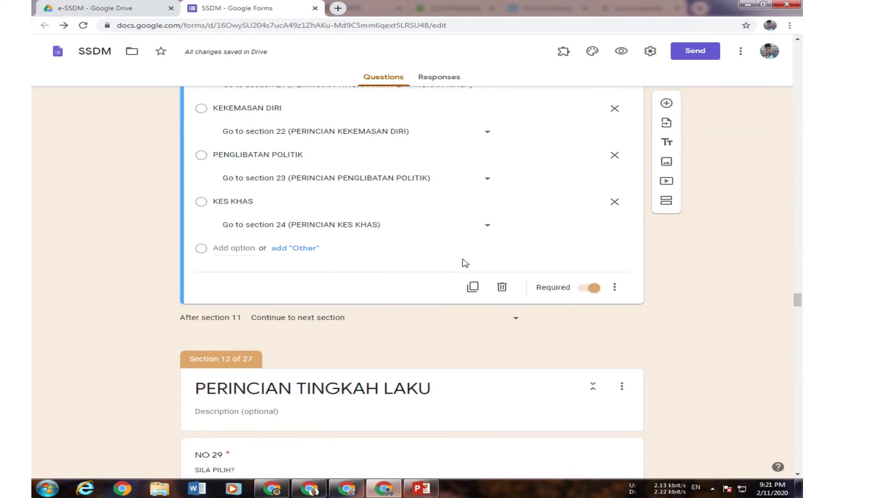
pyautogui.scroll(-4, 463, 261)
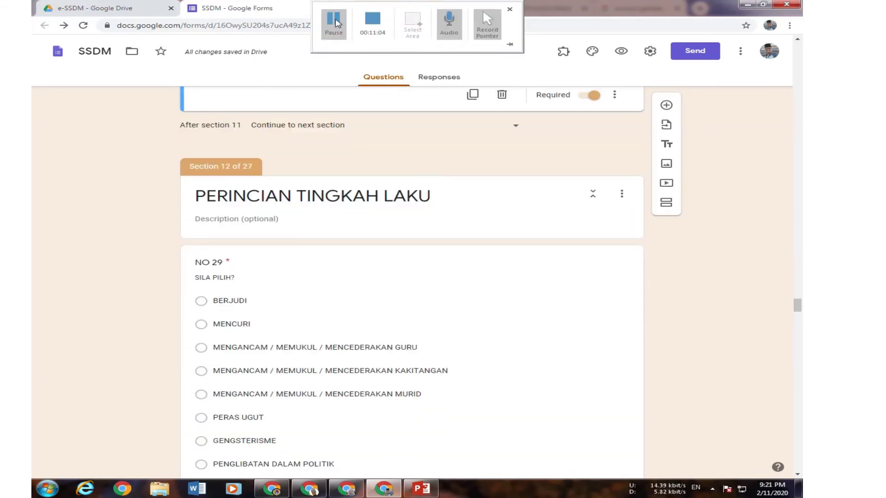
# Look over section 1 of the form again, from its header down to questions NO 2 and NO 3
pyautogui.click(337, 23)
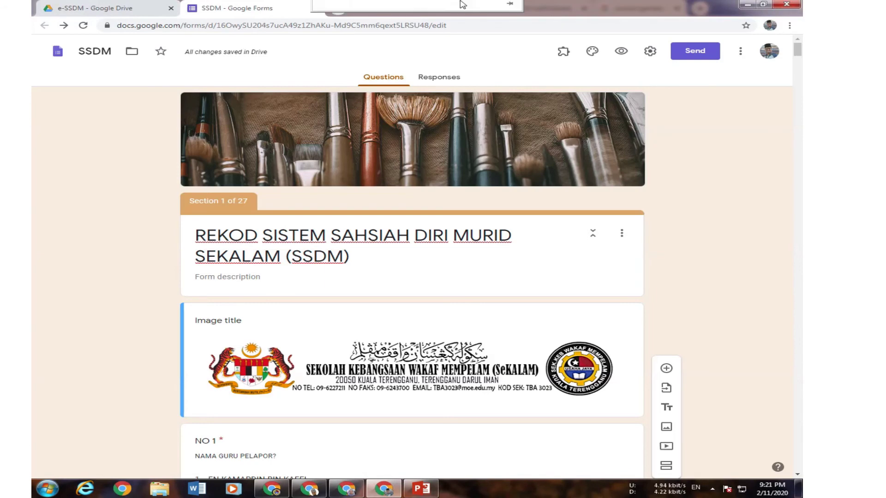
pyautogui.scroll(-13, 748, 352)
pyautogui.scroll(-20, 742, 349)
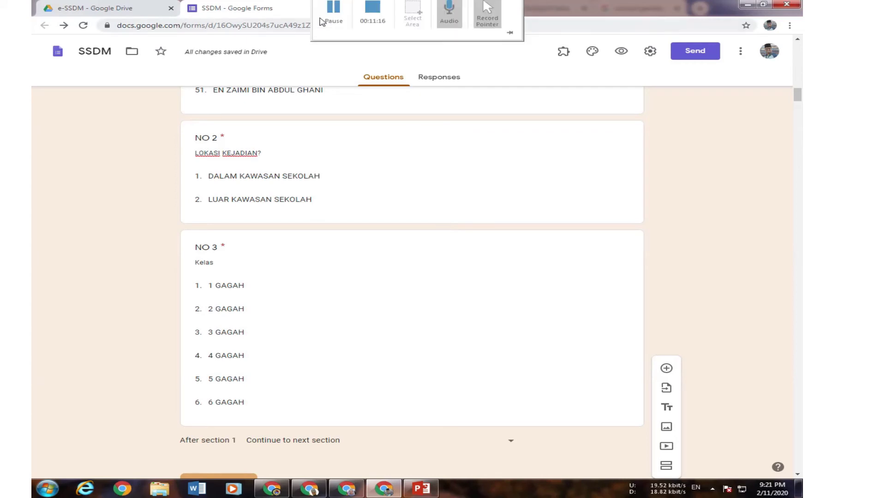
# Close the SSDM form and open the SSDM (Responses) spreadsheet from the e-SSDM folder in Google Drive
pyautogui.click(315, 8)
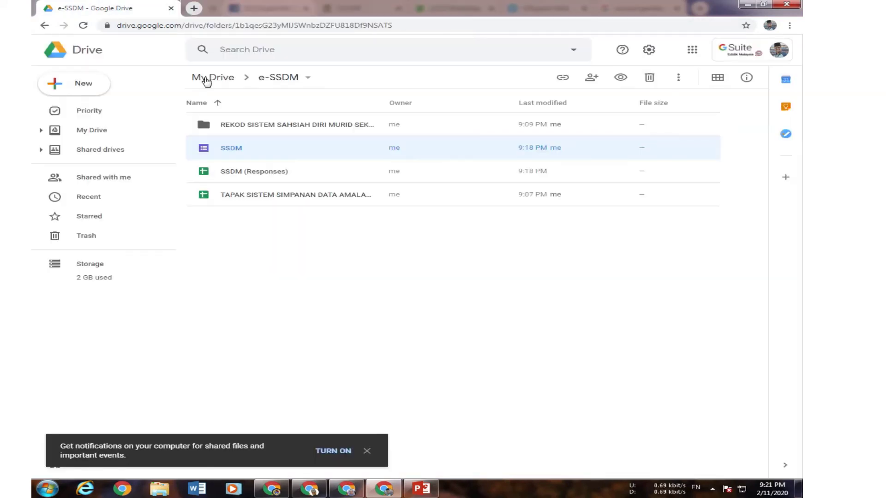
pyautogui.click(261, 176)
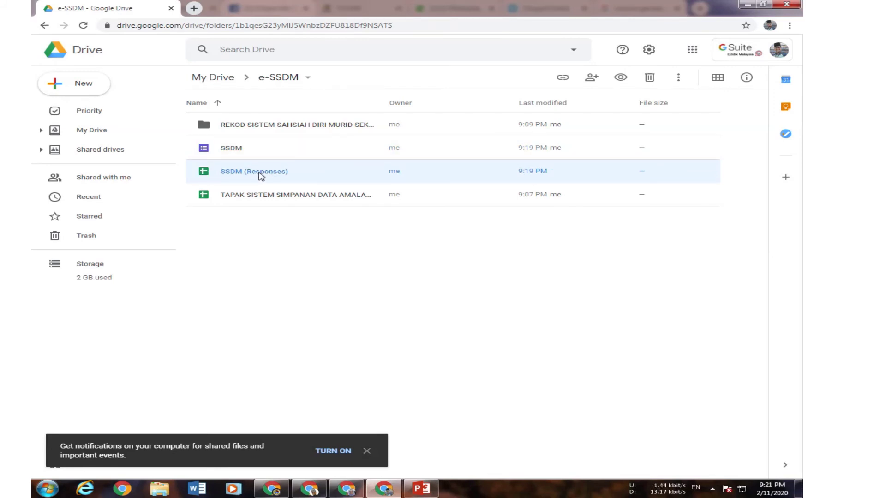
pyautogui.doubleClick(261, 176)
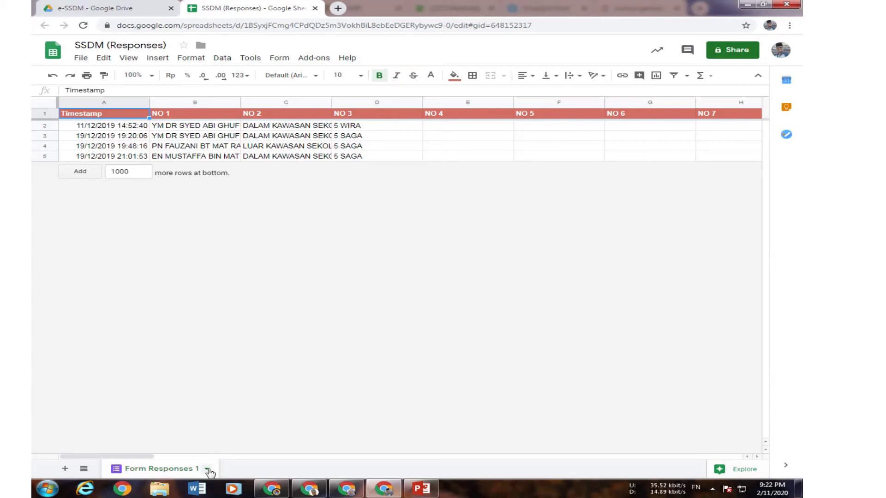
# Unlink the form from the Form Responses 1 sheet and confirm that response copying stops
pyautogui.click(207, 469)
pyautogui.click(133, 409)
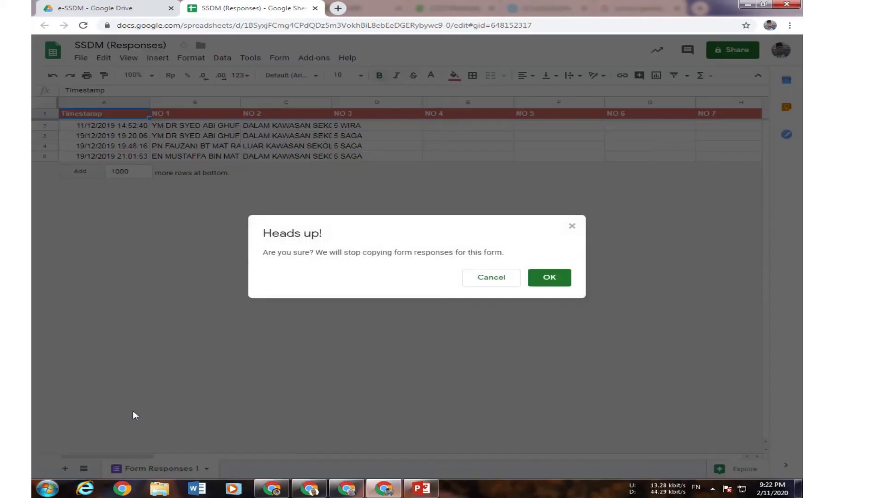
pyautogui.click(537, 279)
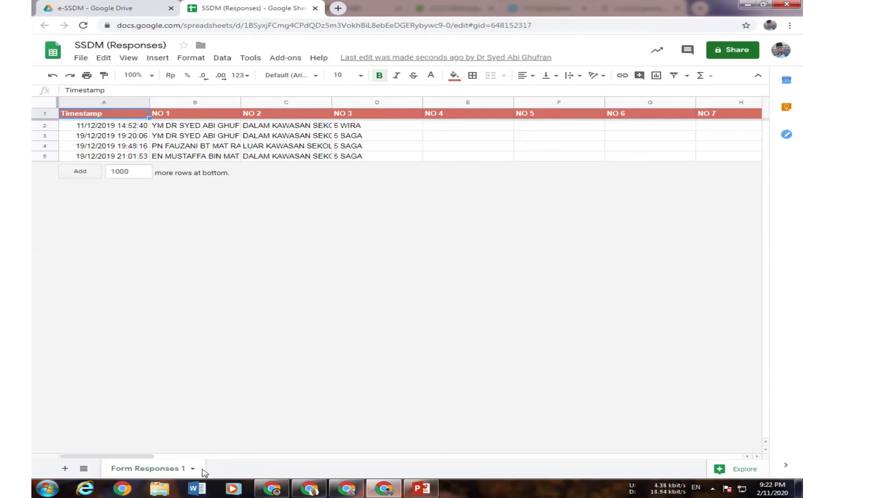
# Close the unlinked responses spreadsheet and rename the SSDM (Responses) file in the e-SSDM Drive folder as FFEEDFEWAFAWE
pyautogui.click(193, 468)
pyautogui.click(290, 156)
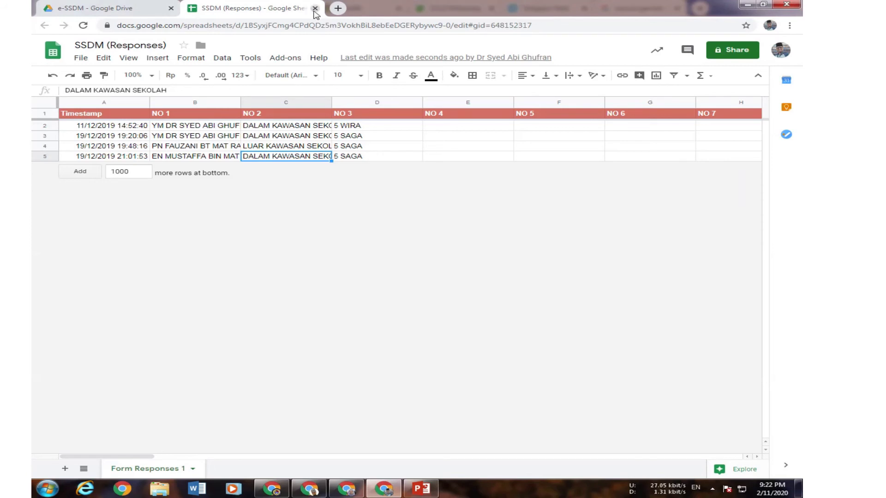
pyautogui.click(315, 8)
pyautogui.rightClick(249, 175)
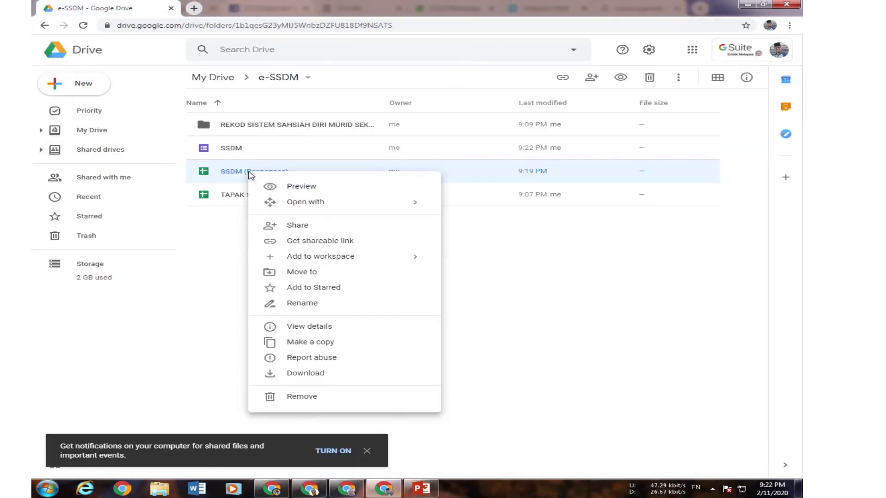
pyautogui.click(306, 303)
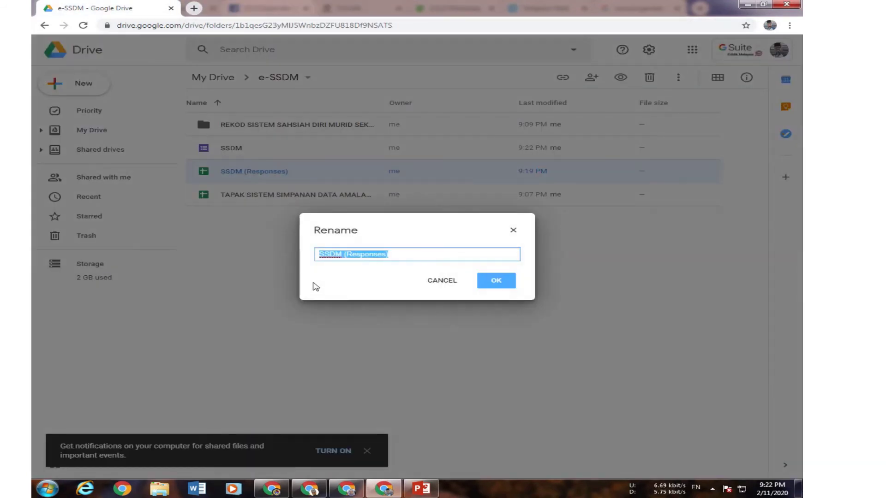
pyautogui.write('FFEEDFEWAFAWE')
pyautogui.click(487, 287)
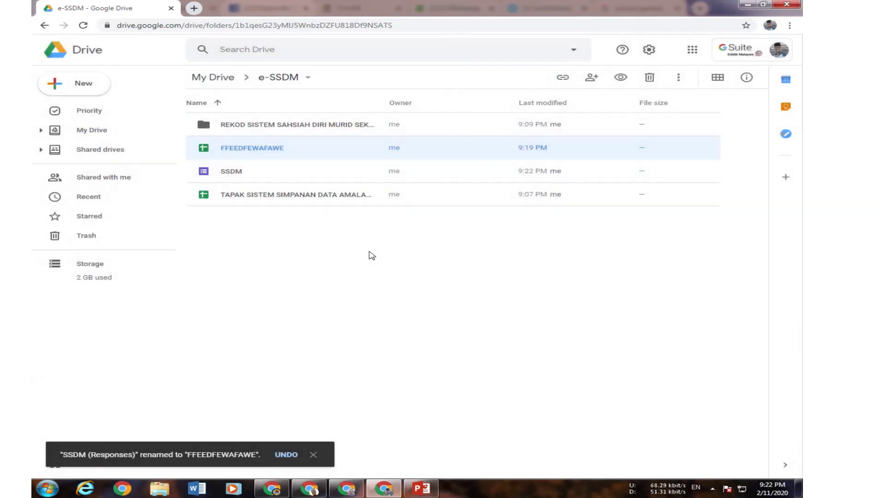
# Reopen the SSDM form from Google Drive and link its responses to a new spreadsheet named SSDM (Responses)
pyautogui.click(236, 172)
pyautogui.doubleClick(236, 172)
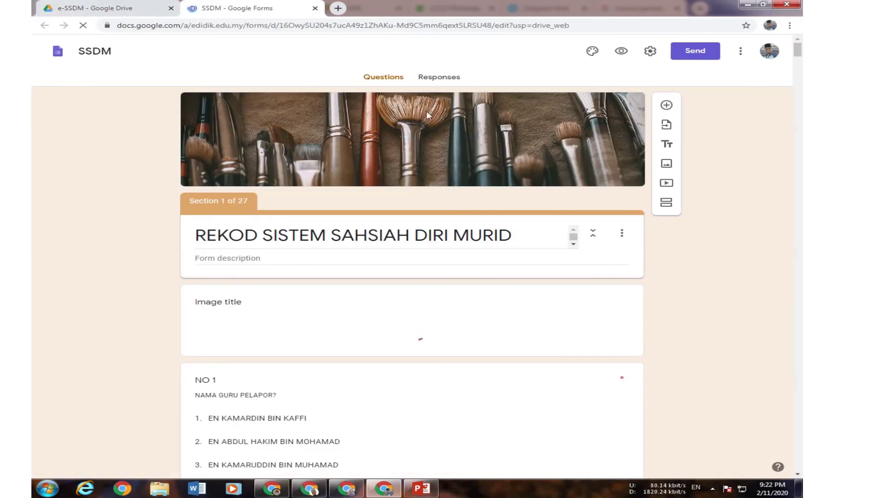
pyautogui.click(441, 78)
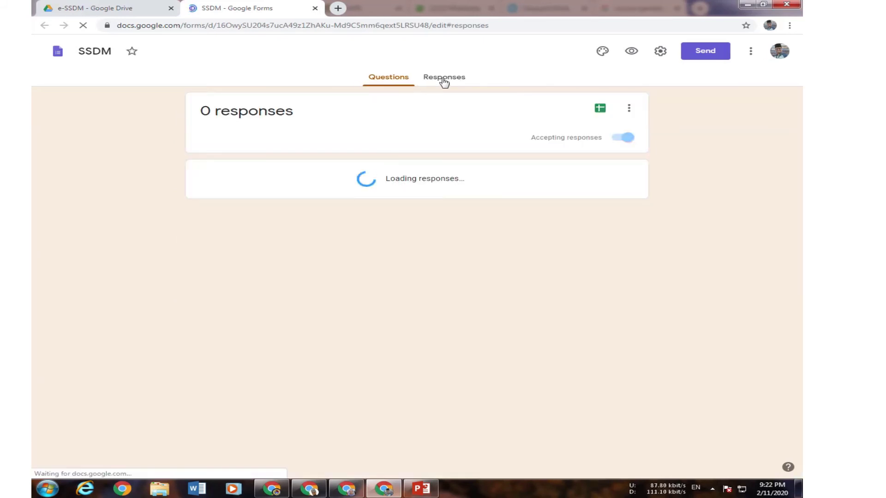
pyautogui.click(628, 110)
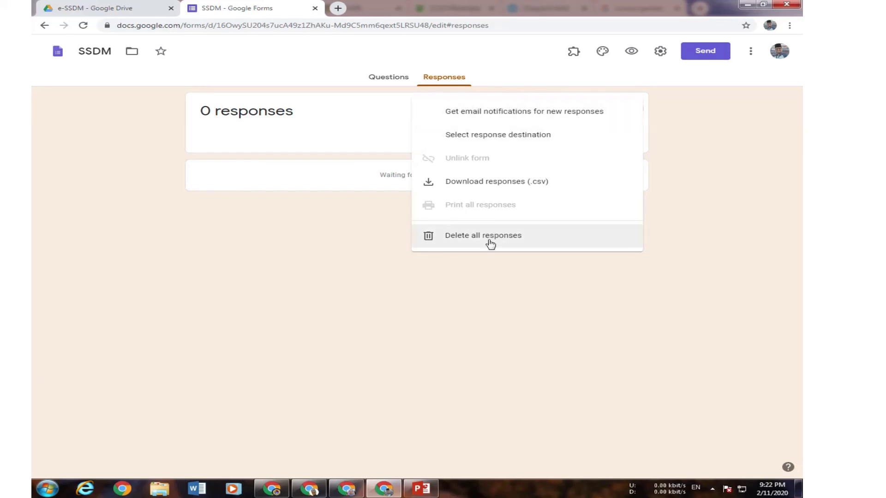
pyautogui.click(474, 140)
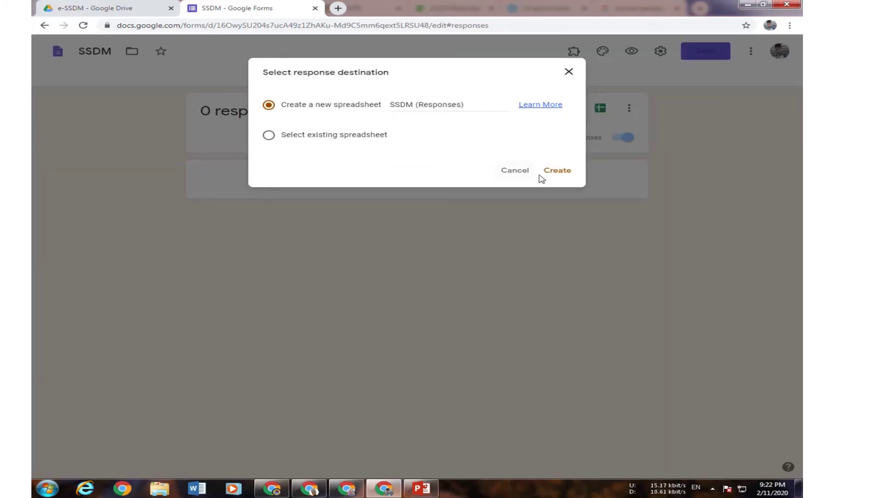
pyautogui.click(555, 170)
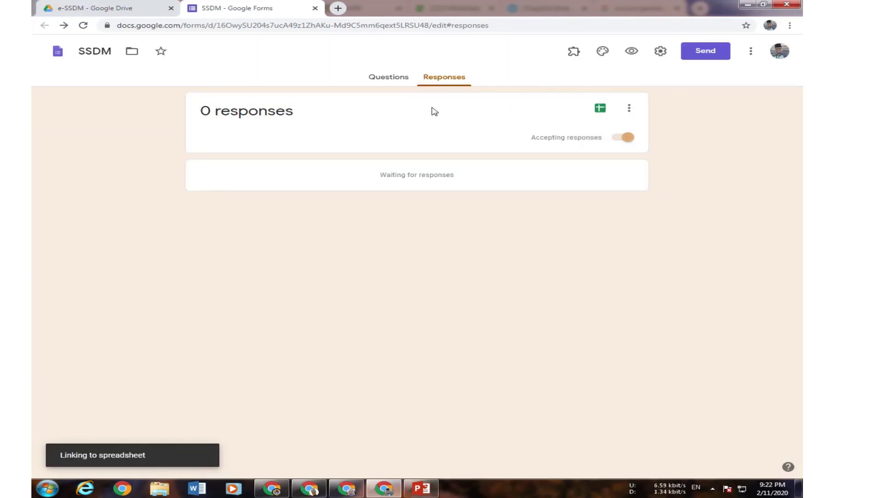
pyautogui.click(389, 78)
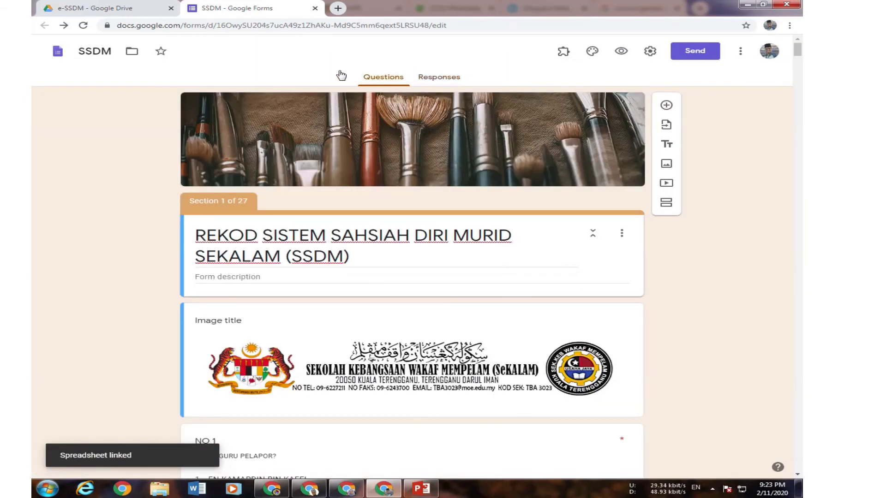
# Open the new SSDM (Responses) spreadsheet from the e-SSDM Drive folder and check its question headers against the form
pyautogui.click(106, 8)
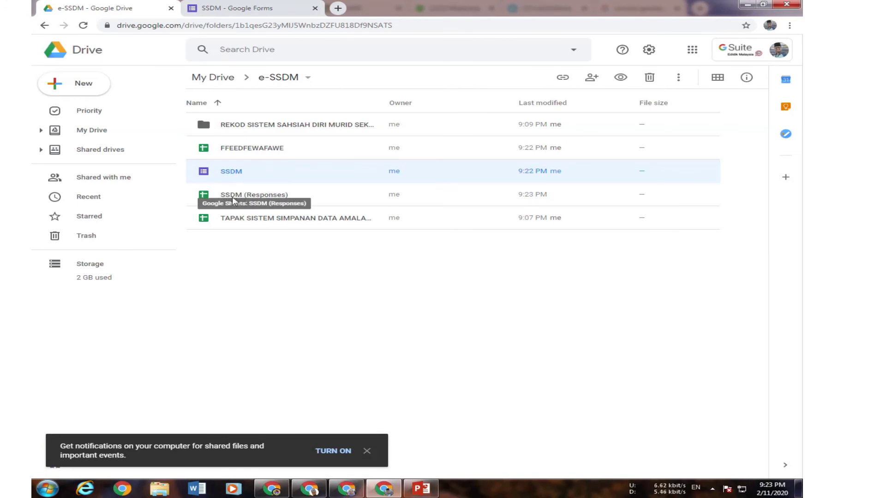
pyautogui.doubleClick(246, 194)
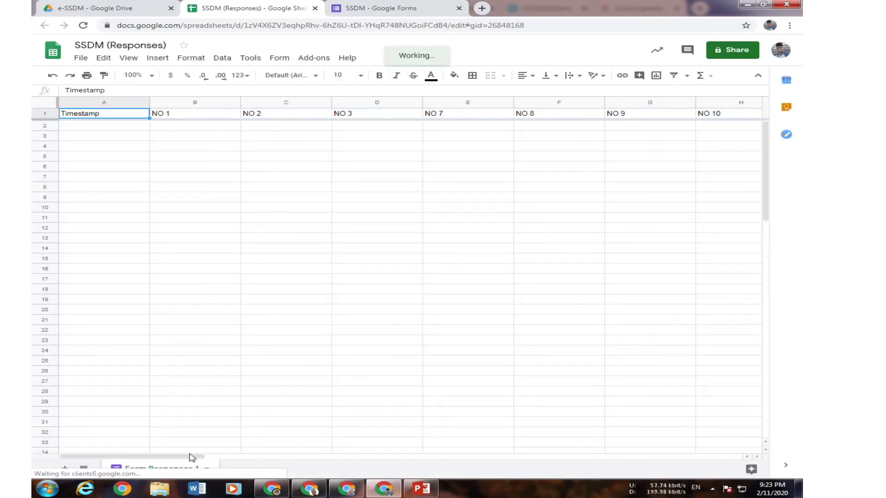
pyautogui.moveTo(190, 457); pyautogui.dragTo(662, 456)
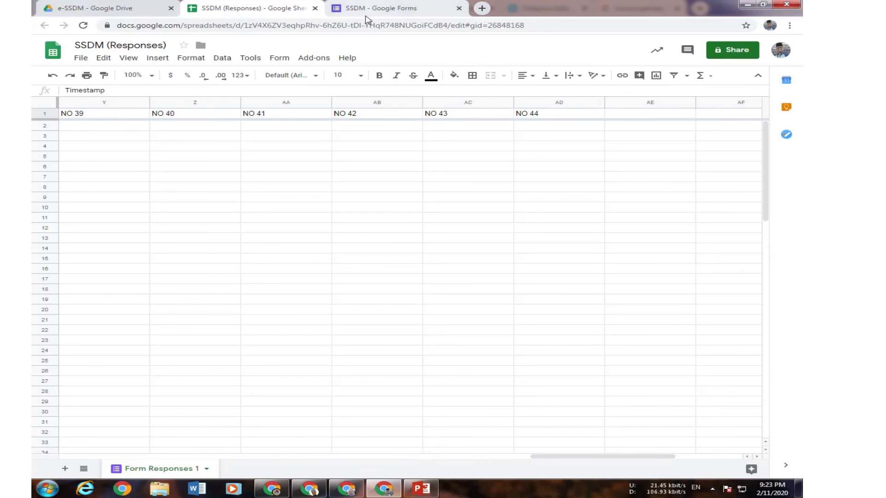
pyautogui.click(297, 115)
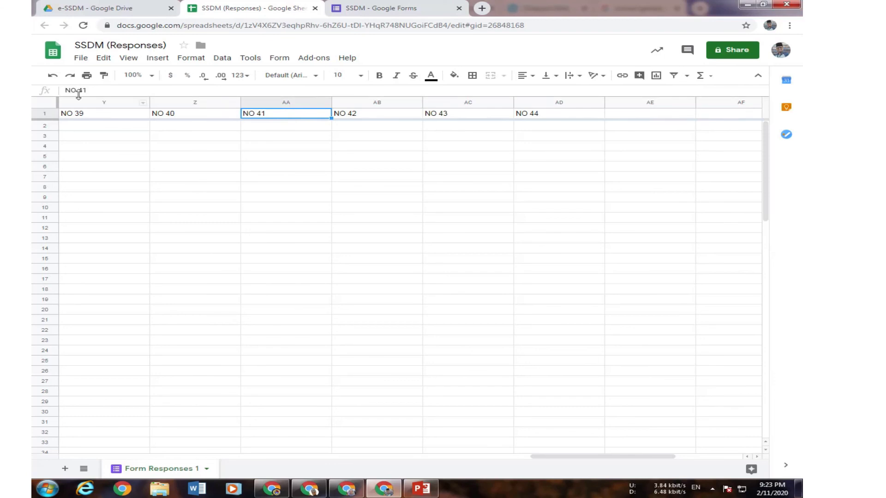
pyautogui.click(354, 9)
pyautogui.scroll(-8, 241, 197)
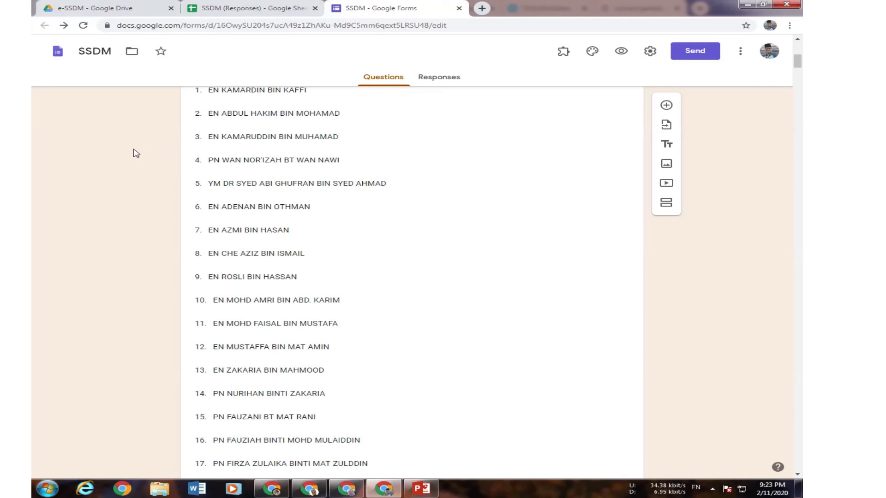
pyautogui.click(249, 8)
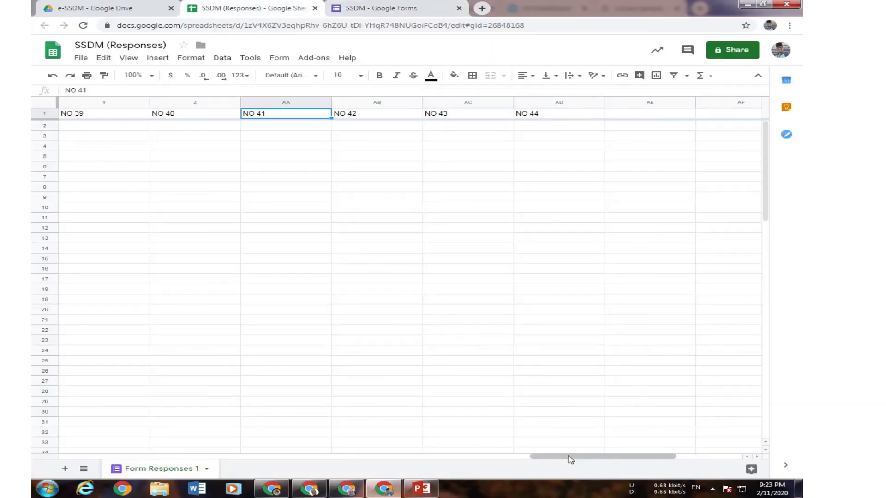
pyautogui.moveTo(569, 459); pyautogui.dragTo(113, 460)
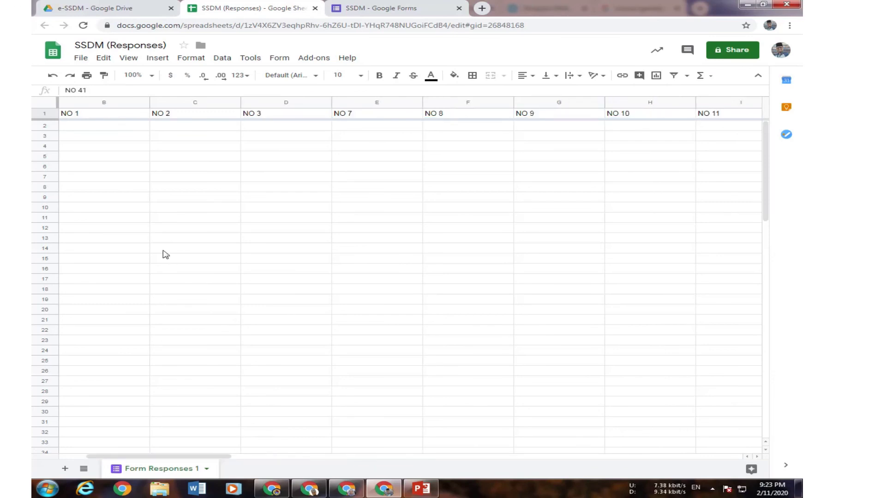
# Return to the SSDM form and review section 1 from the title and NO 1 down to the class list in NO 3
pyautogui.click(384, 14)
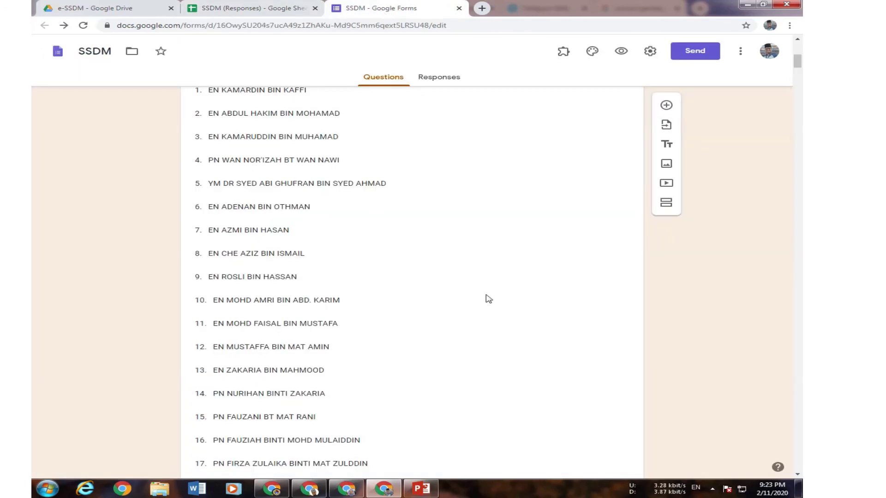
pyautogui.scroll(8, 507, 301)
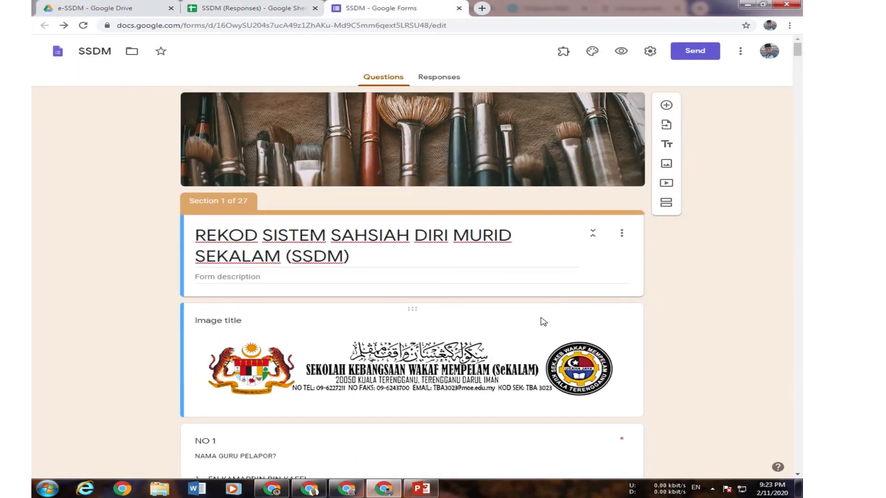
pyautogui.scroll(-10, 528, 308)
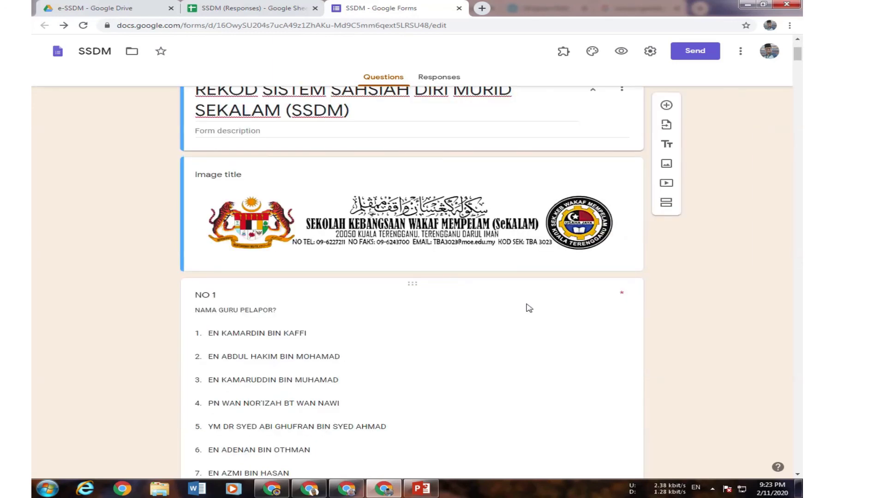
pyautogui.scroll(-2, 531, 308)
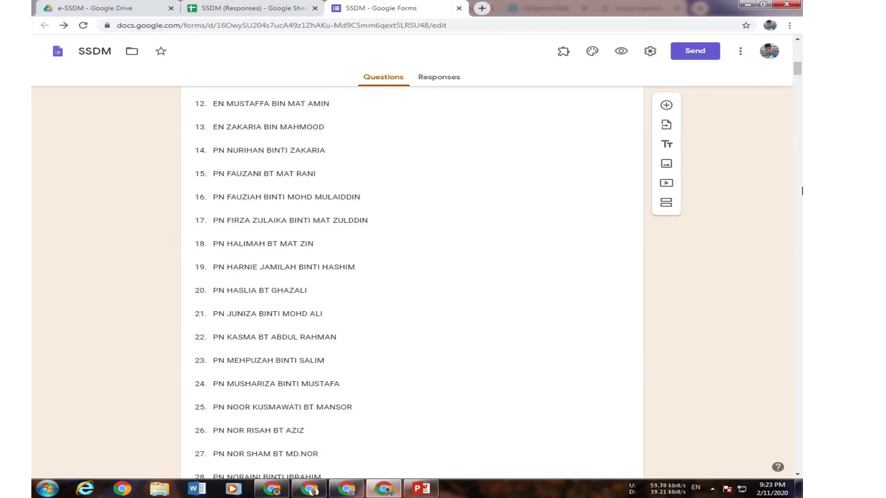
pyautogui.scroll(-20, 715, 278)
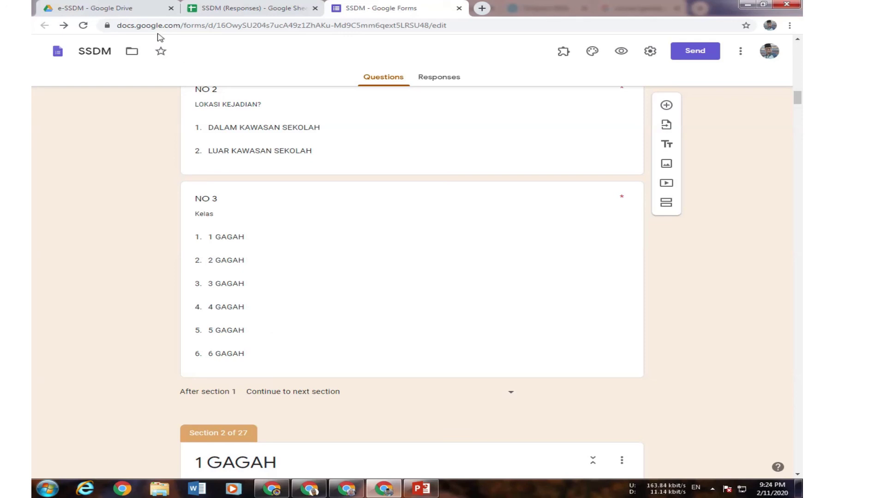
# Review the Langkah 2 class instructions in the Google Docs guide "Step by Step: SSDM System (School Backup)" and return to the form
pyautogui.click(274, 492)
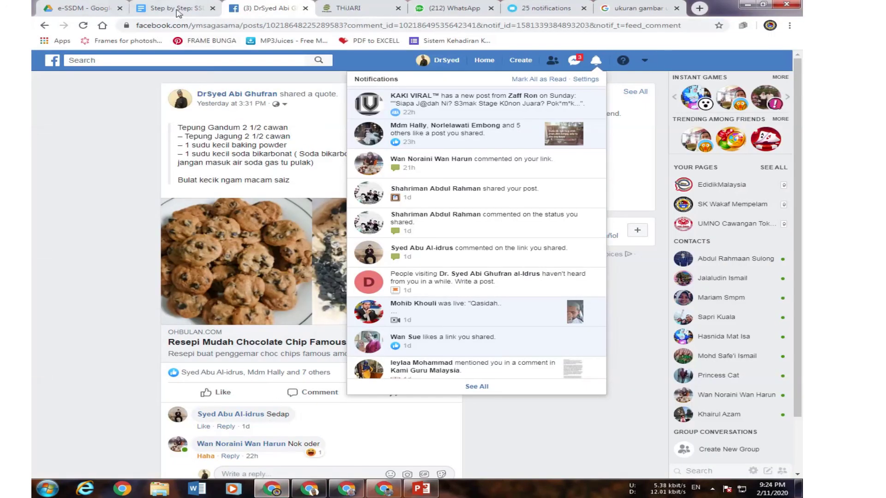
pyautogui.click(178, 11)
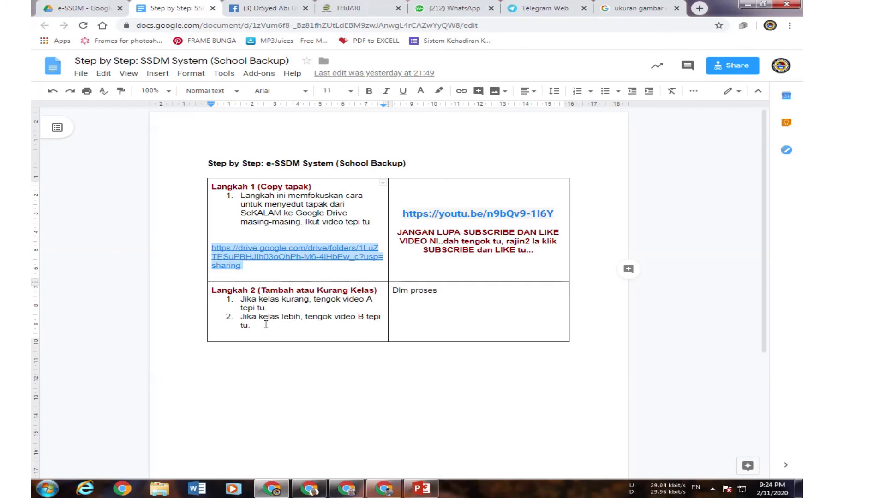
pyautogui.click(383, 490)
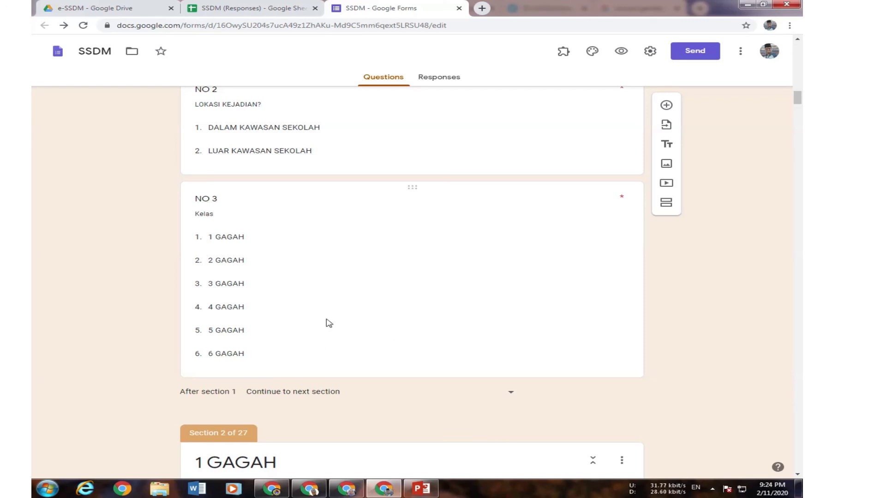
pyautogui.moveTo(400, 26)
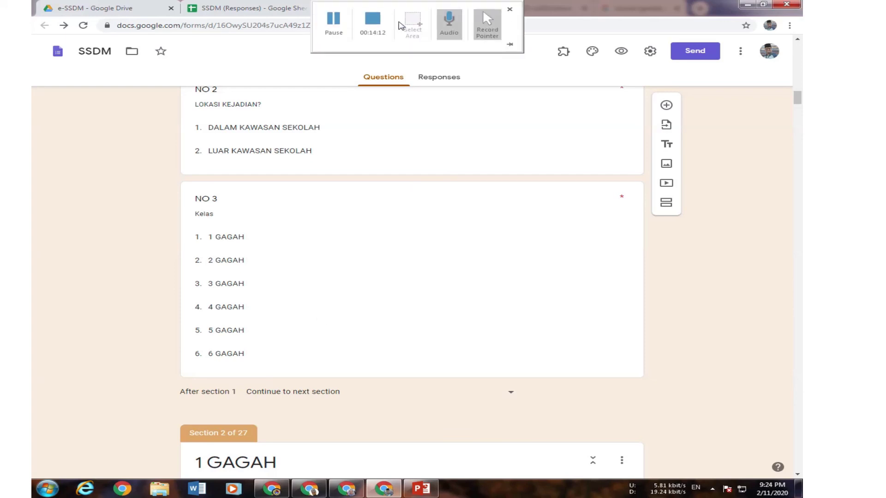